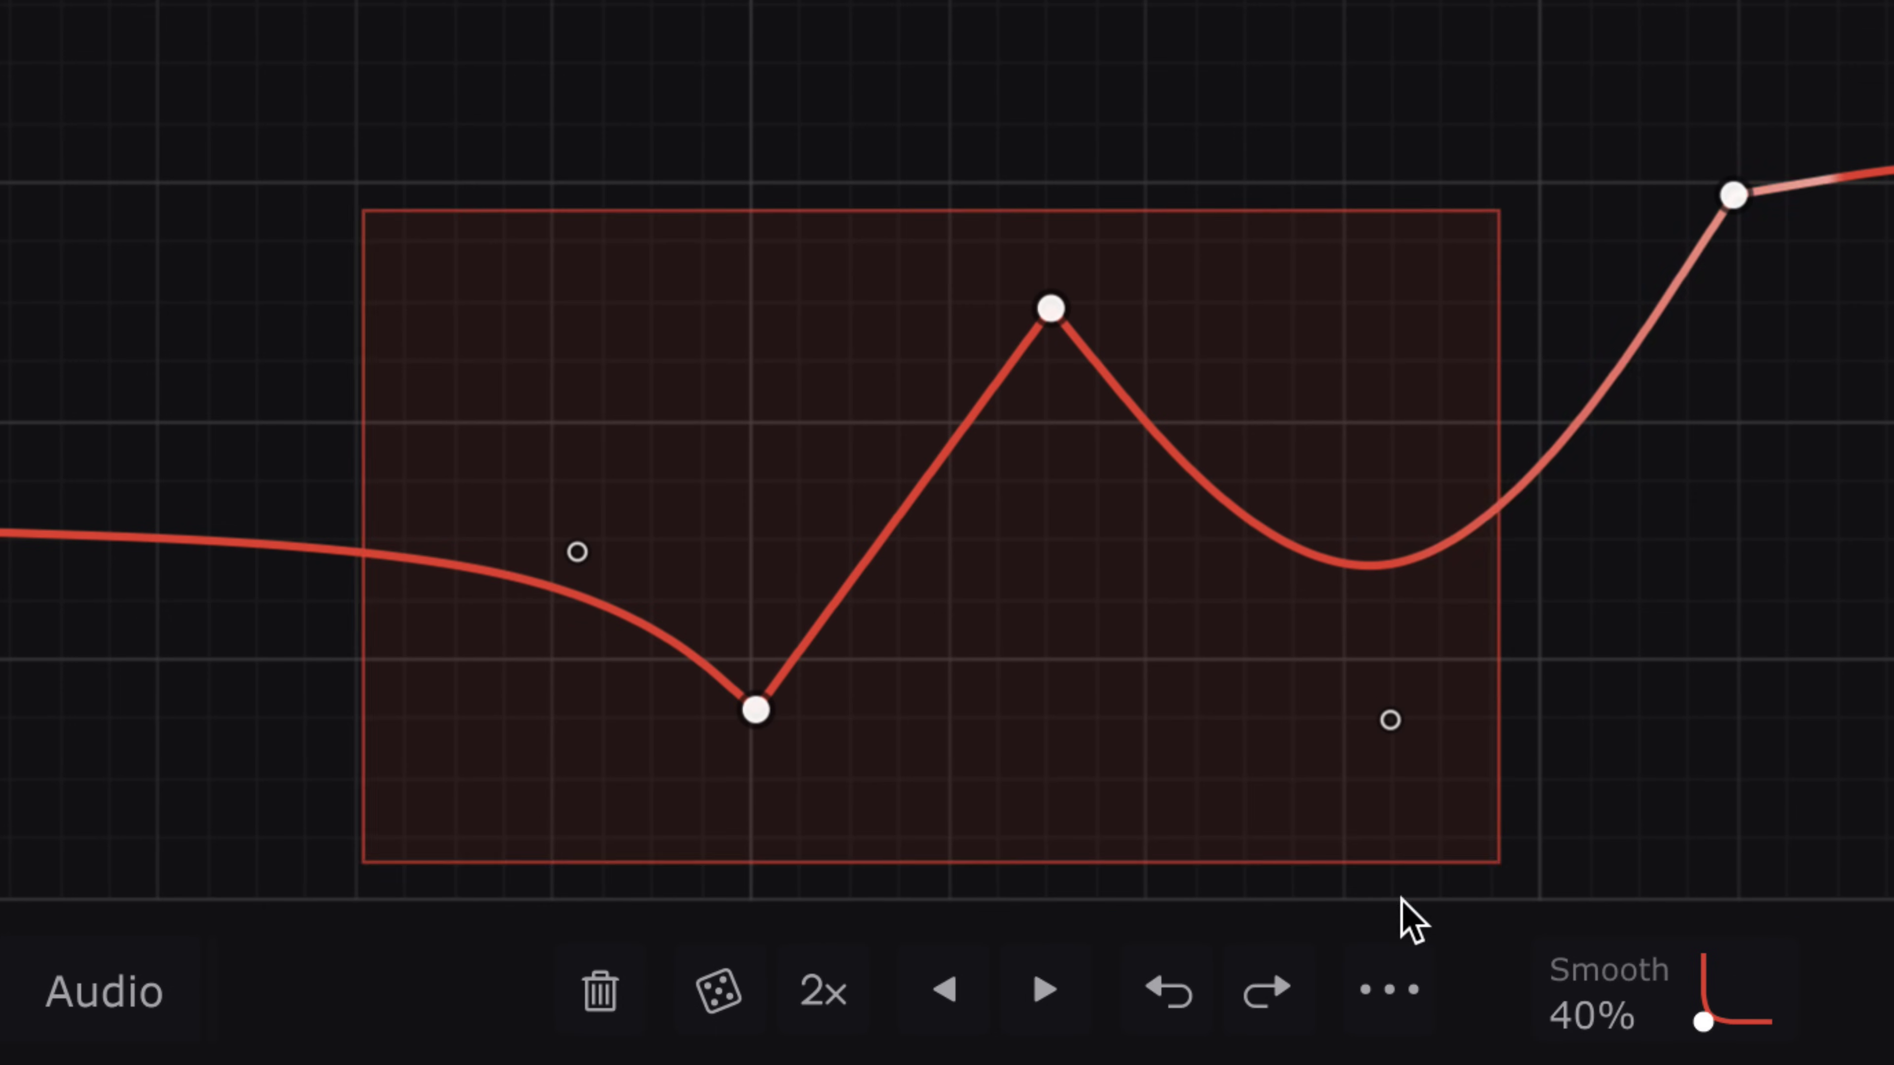
- Repeat the boxed section of the red envelope at 2x rate
click(824, 992)
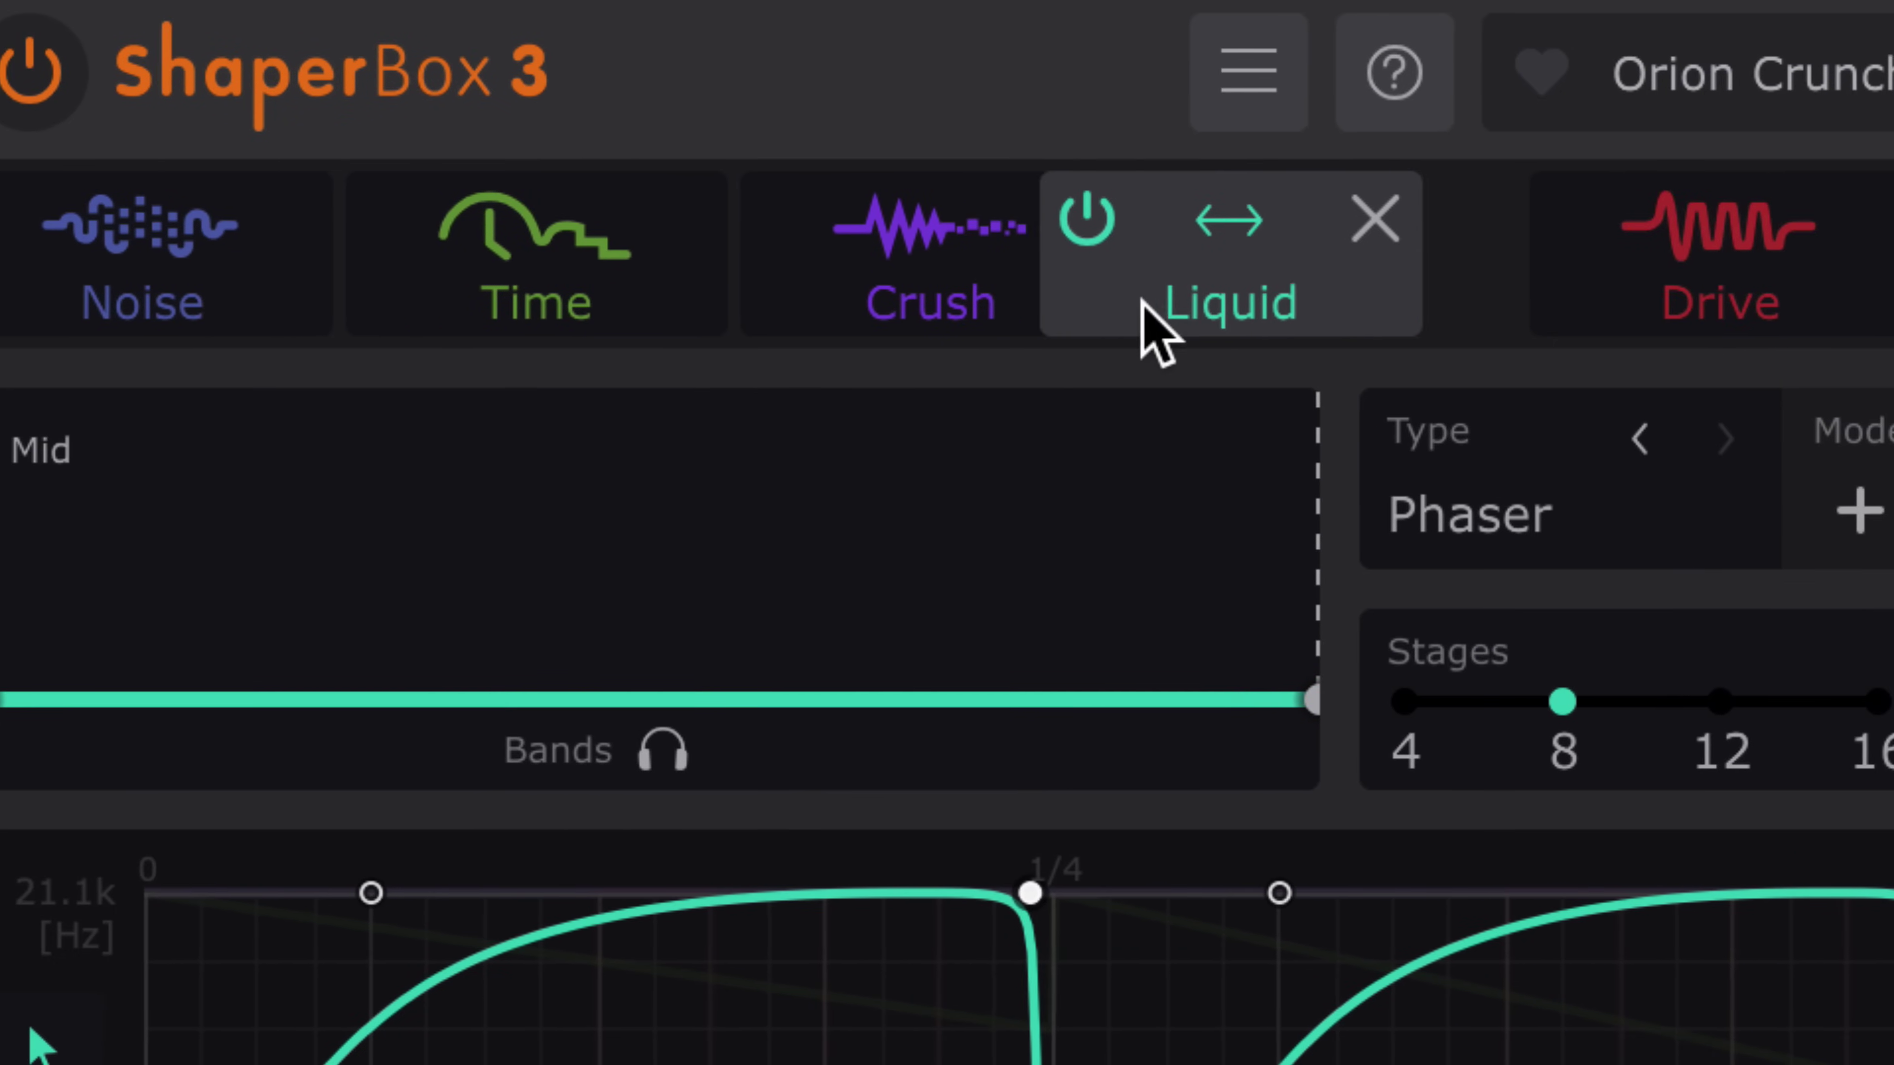
- Move Liquid ahead of Crush and Time next to Filter, then view the Time, Volume and Pan shapers
drag(1141, 329, 1007, 330)
drag(619, 314, 830, 338)
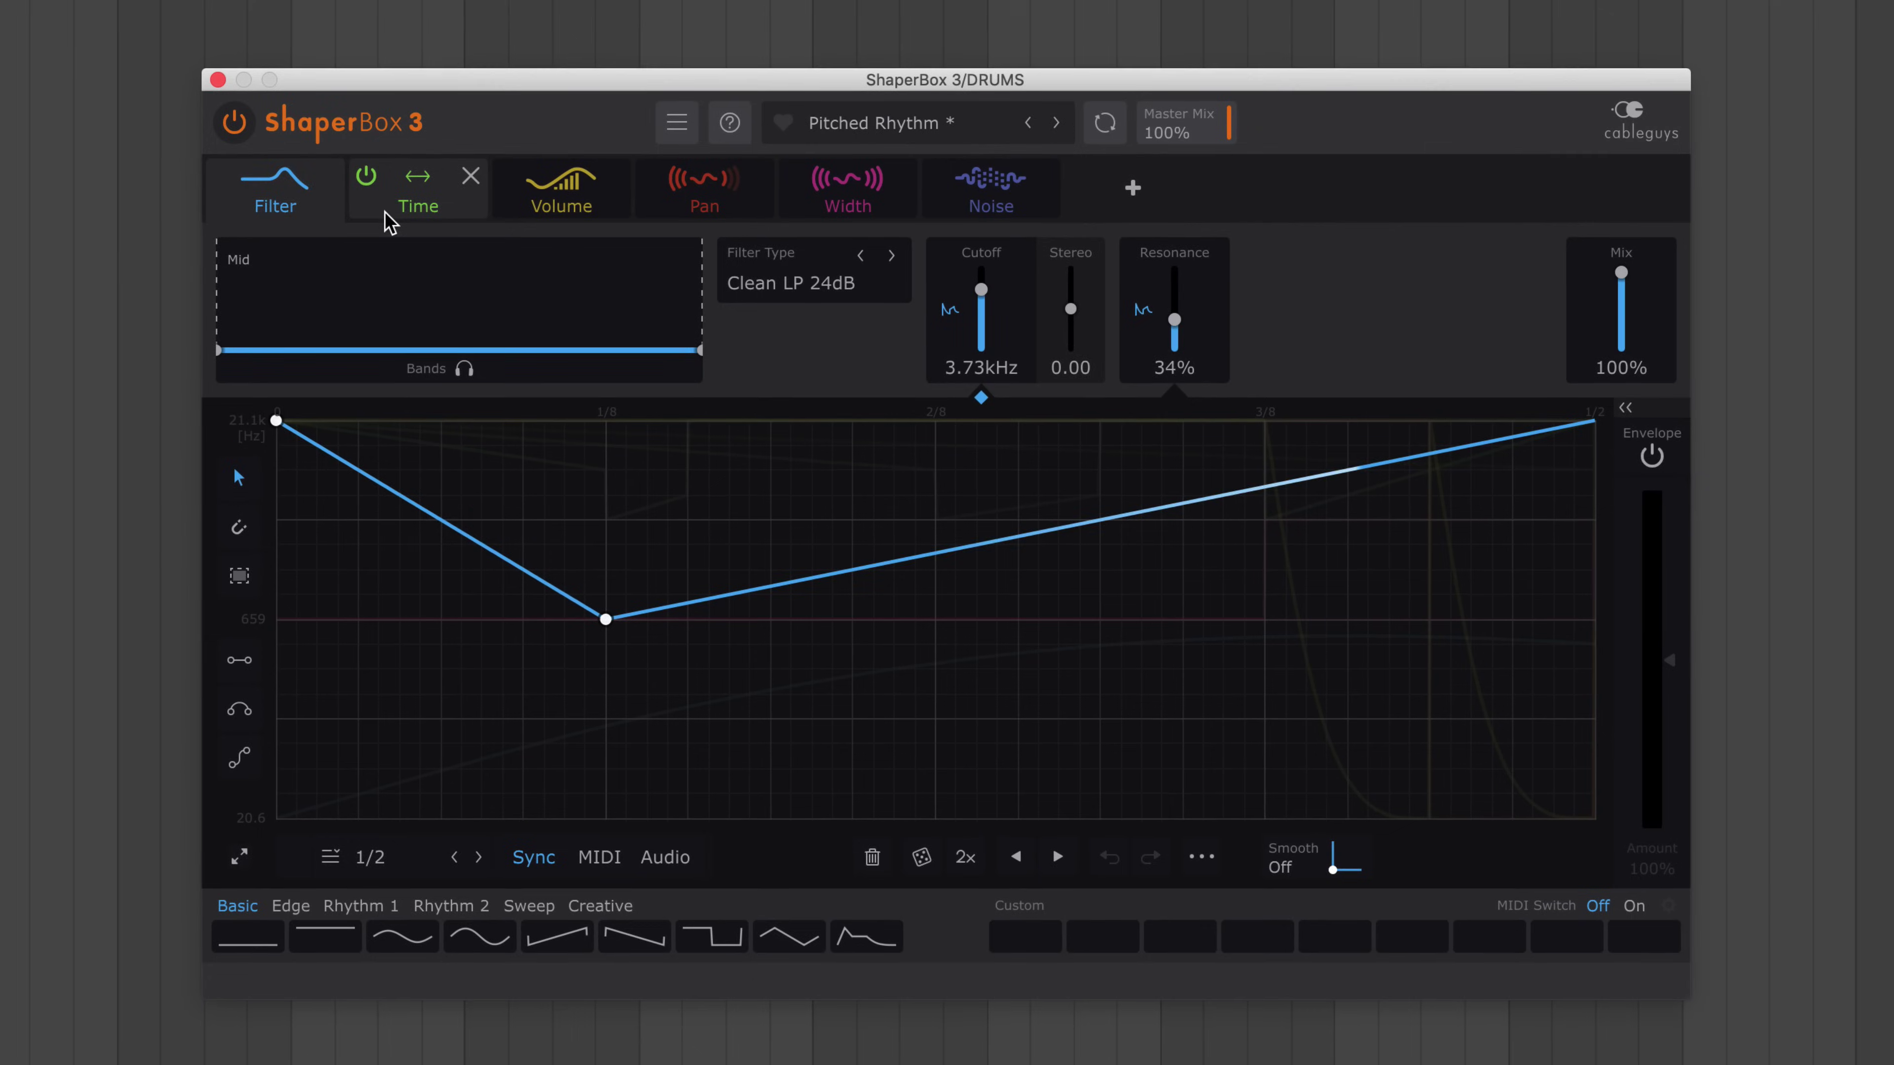
click(391, 218)
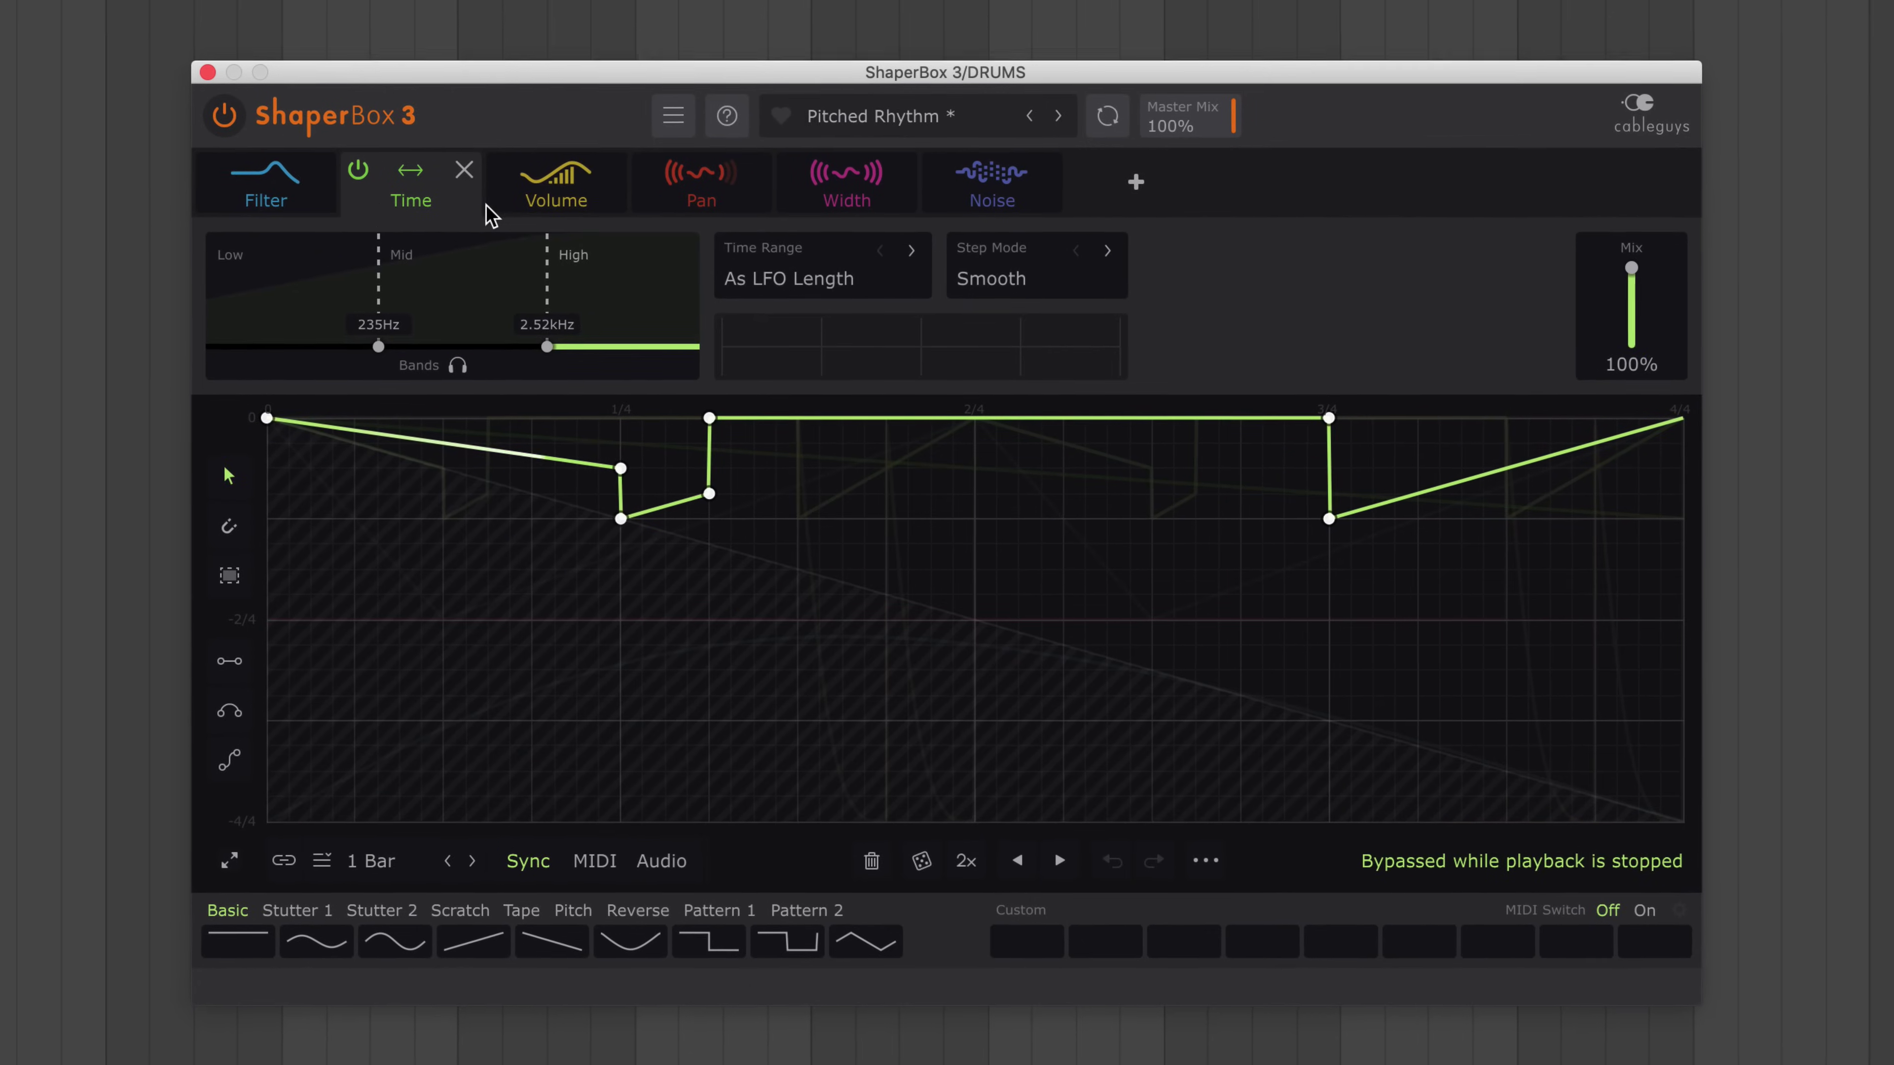
click(516, 188)
click(698, 188)
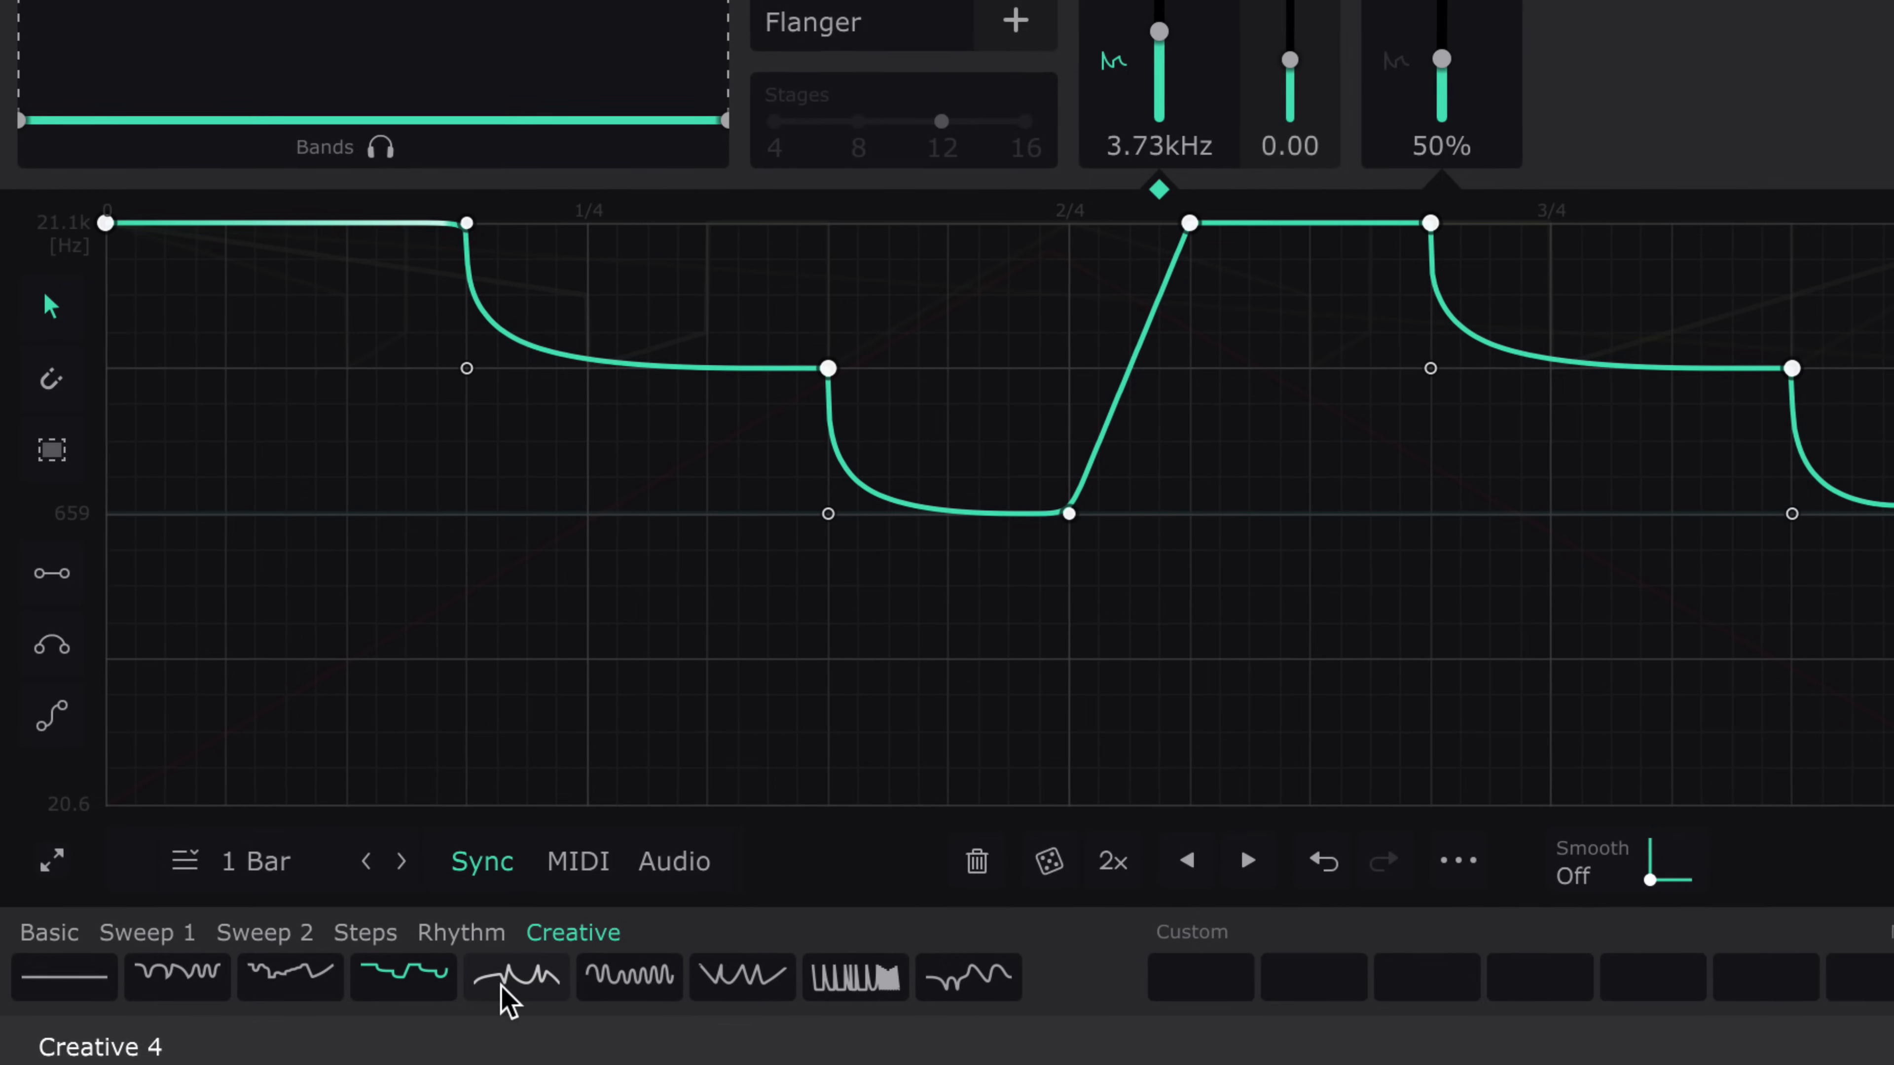
- Try several Creative preset wave curves, then switch triggering from MIDI to Audio
click(538, 1016)
click(702, 1038)
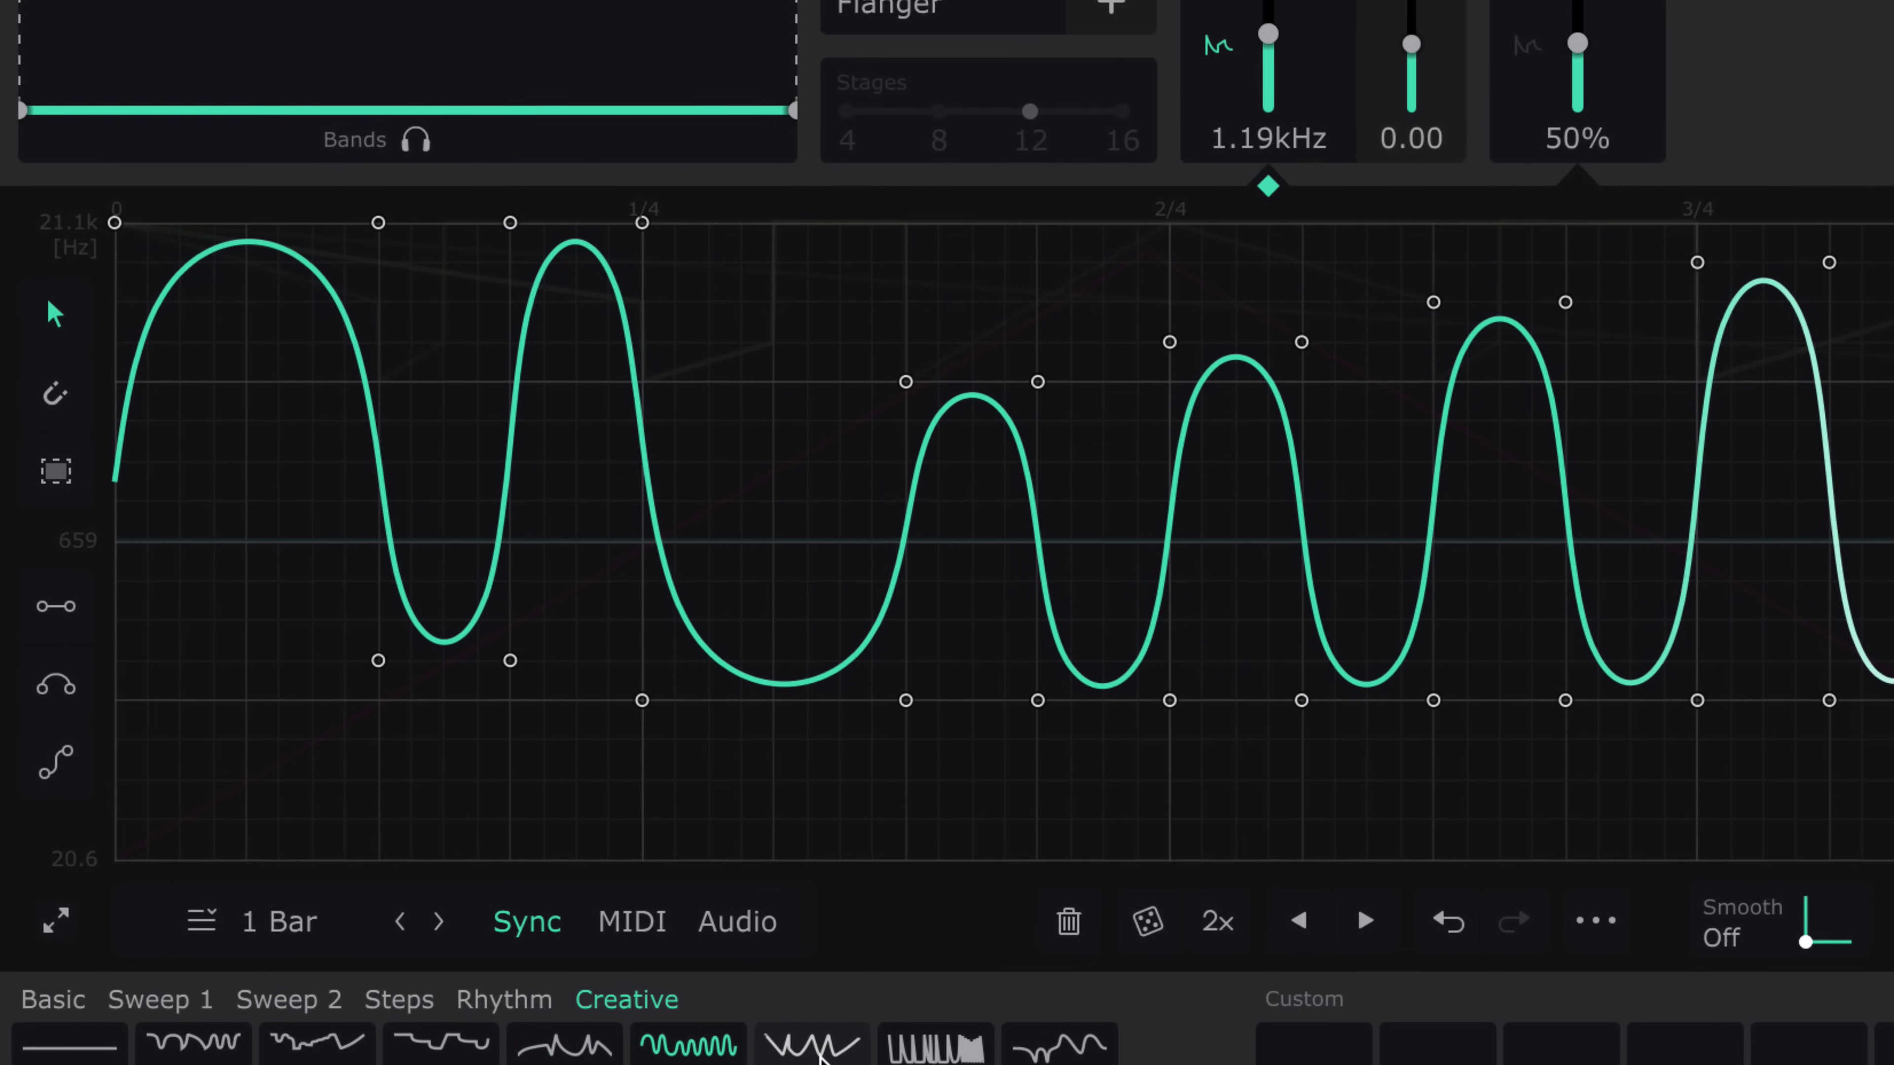
click(820, 1052)
click(936, 1048)
click(1059, 1048)
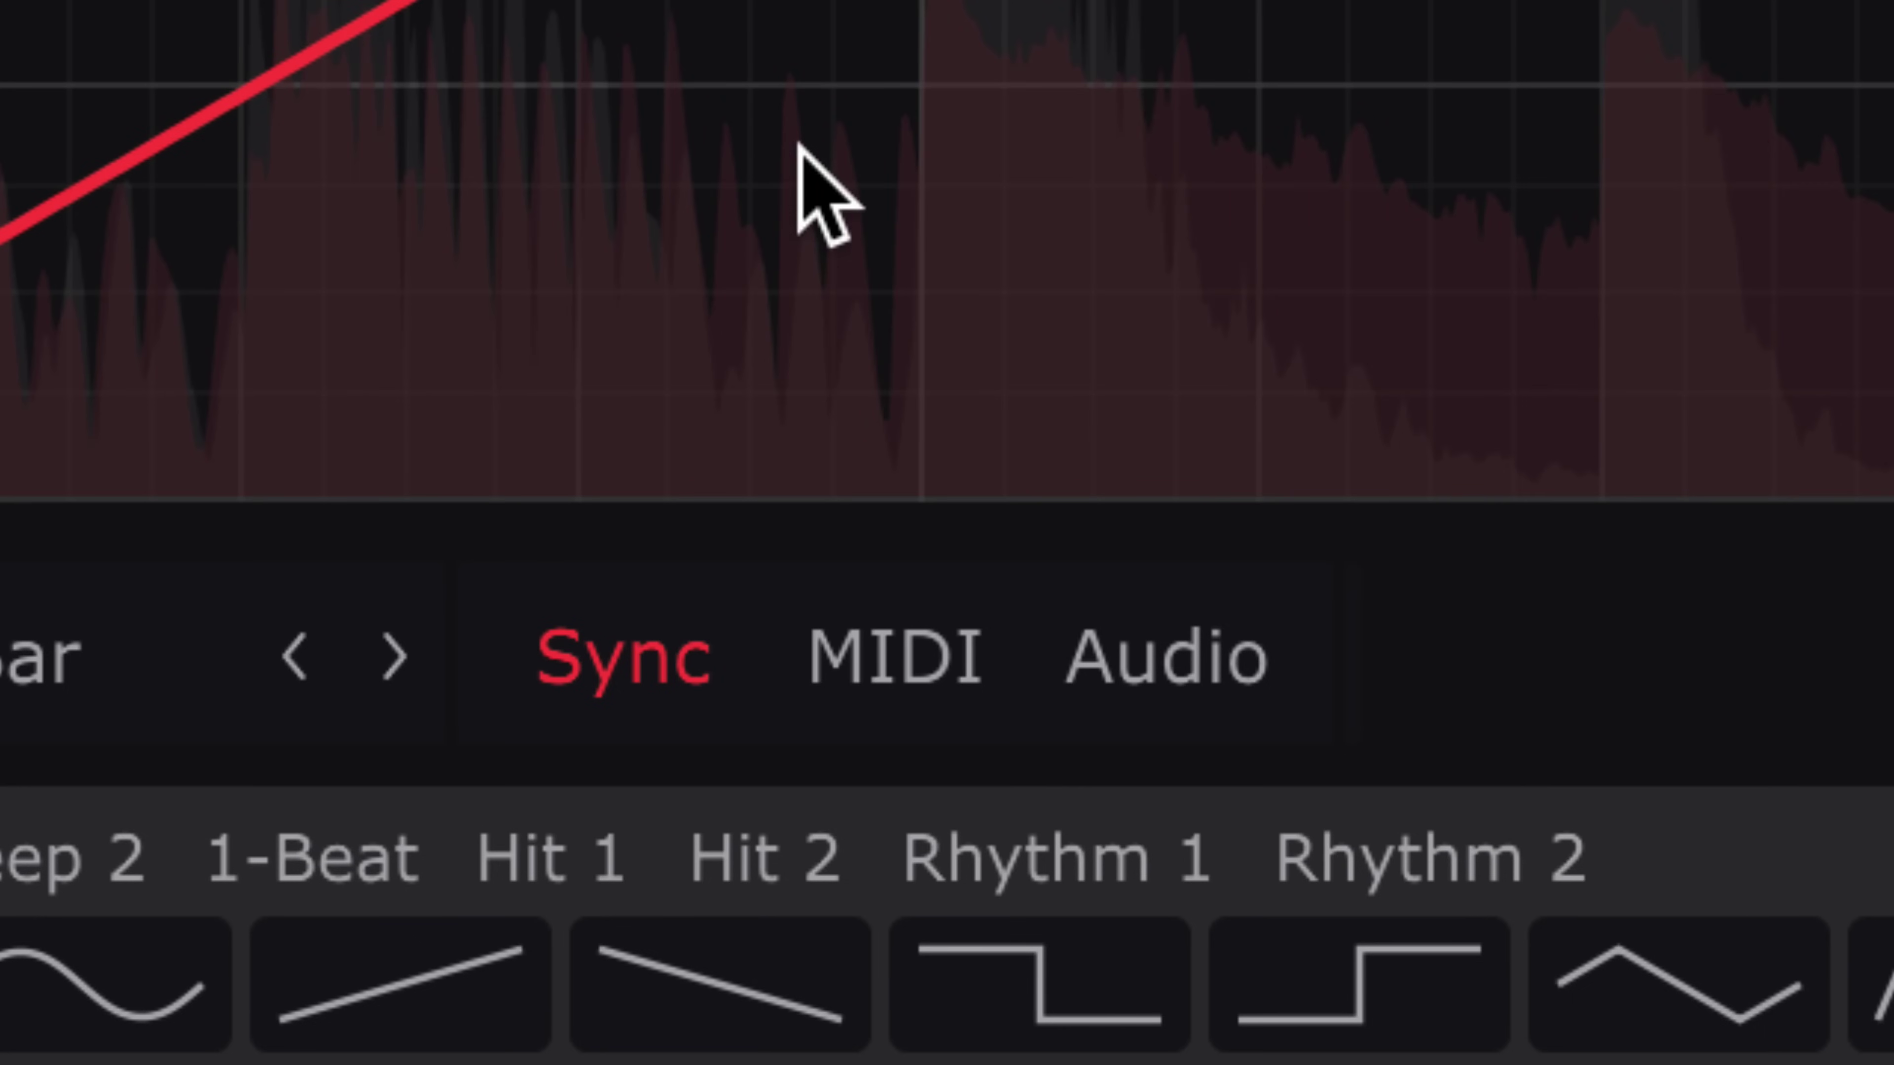
click(917, 571)
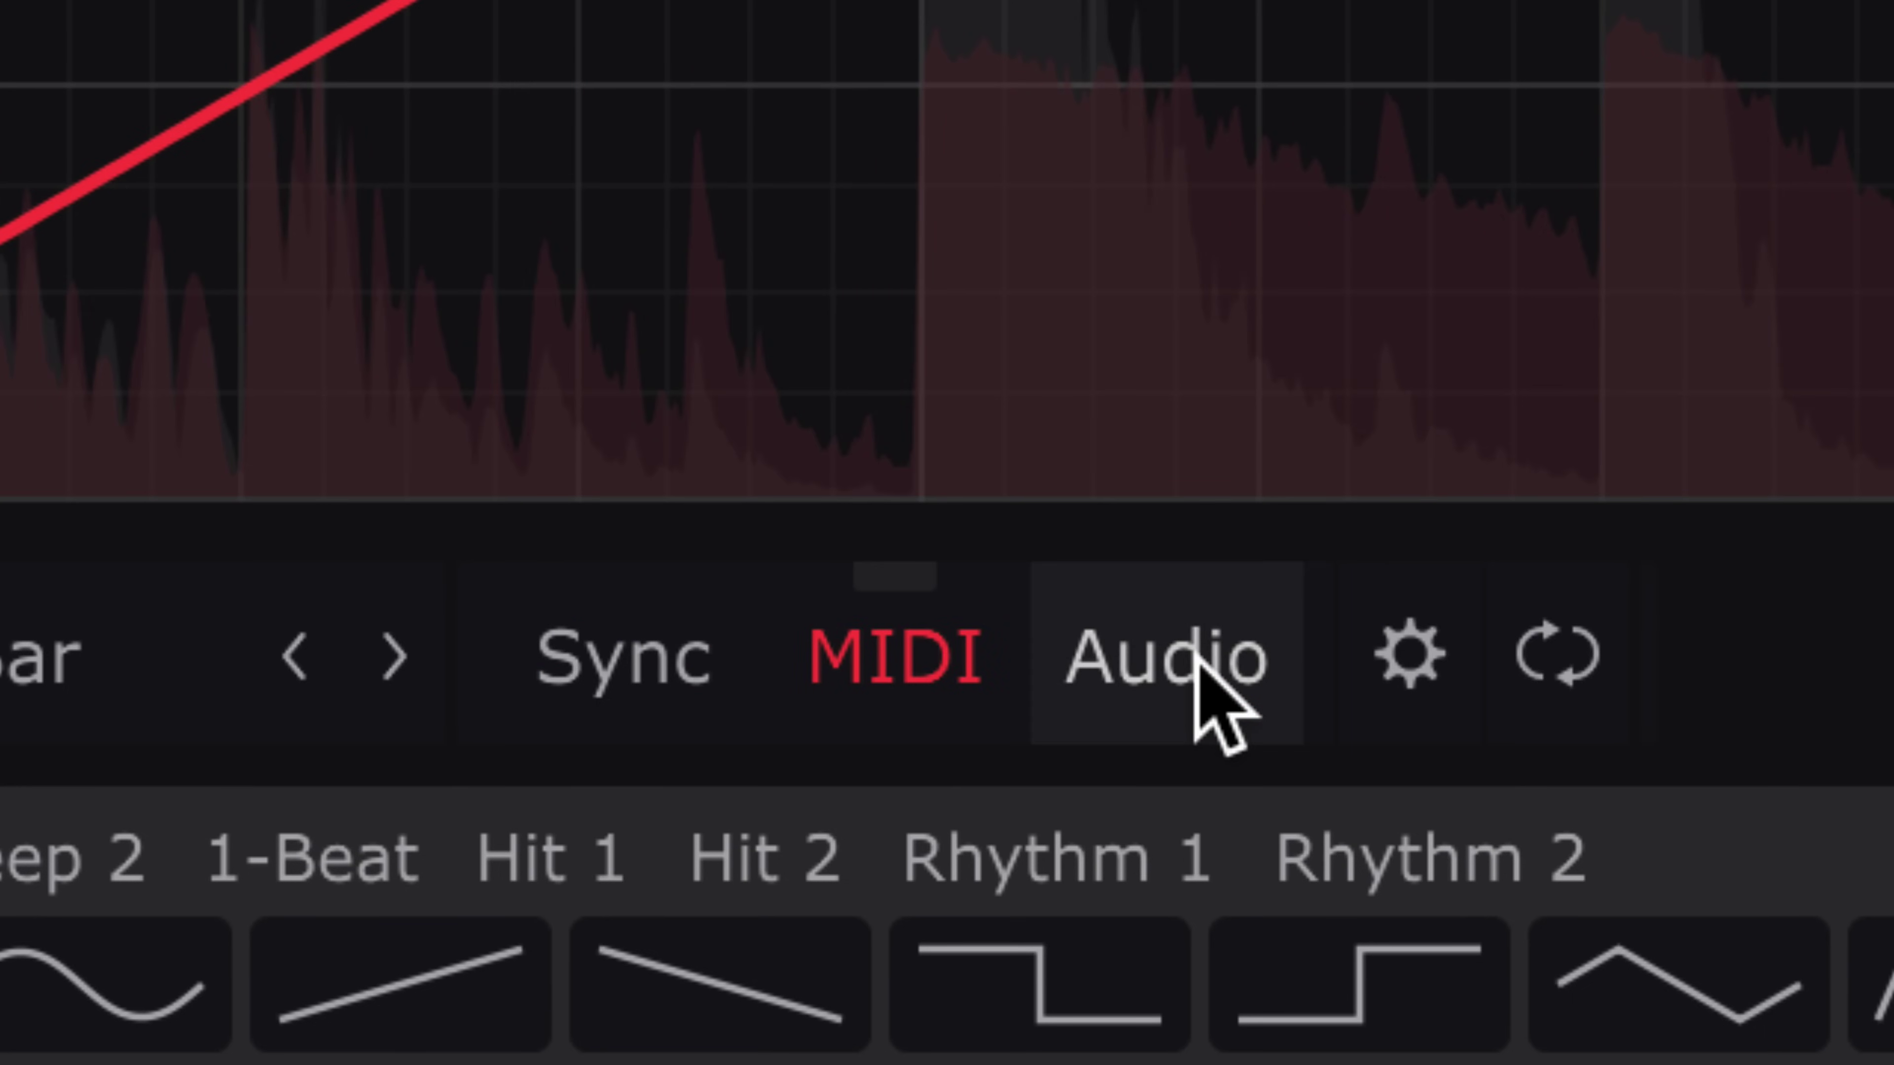
click(1201, 672)
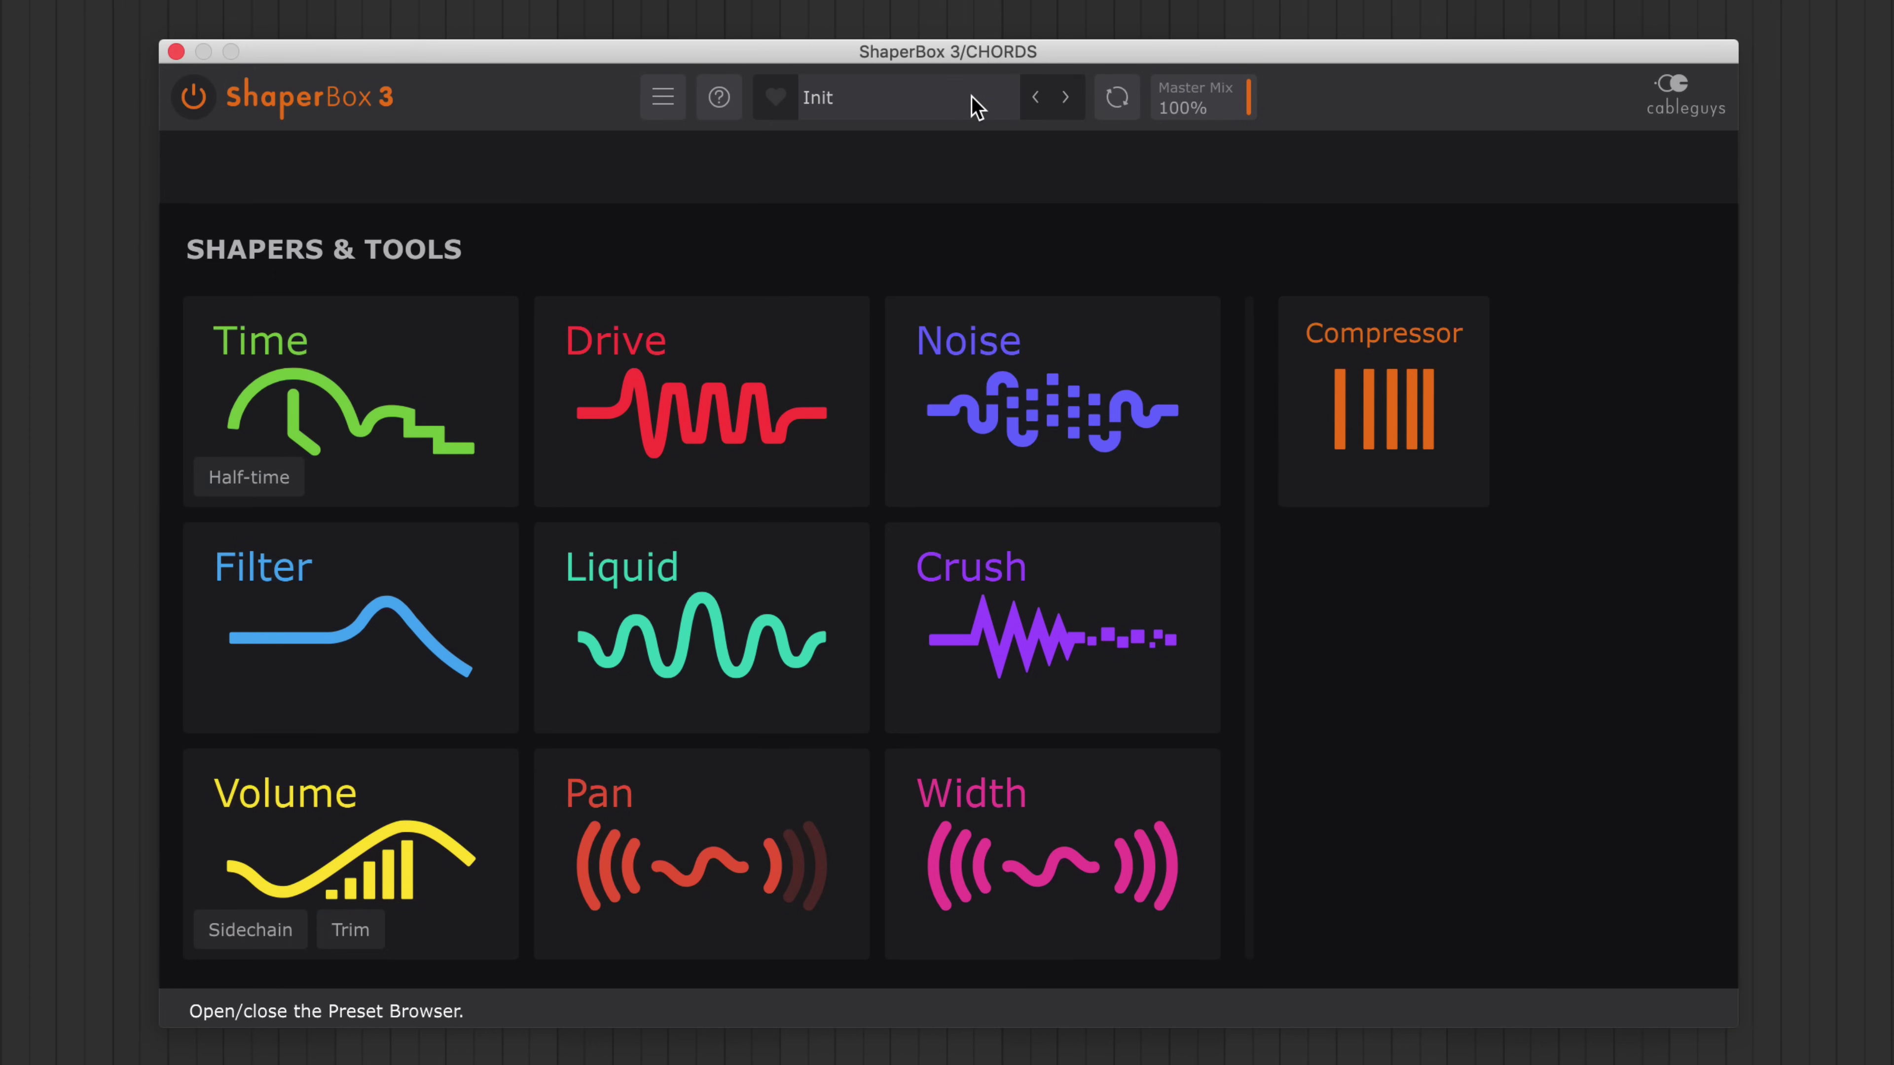
- Browse the Chop & Gate, Stutter & Repeat and Noise Patterns presets and load Brand New Rhythm
click(977, 108)
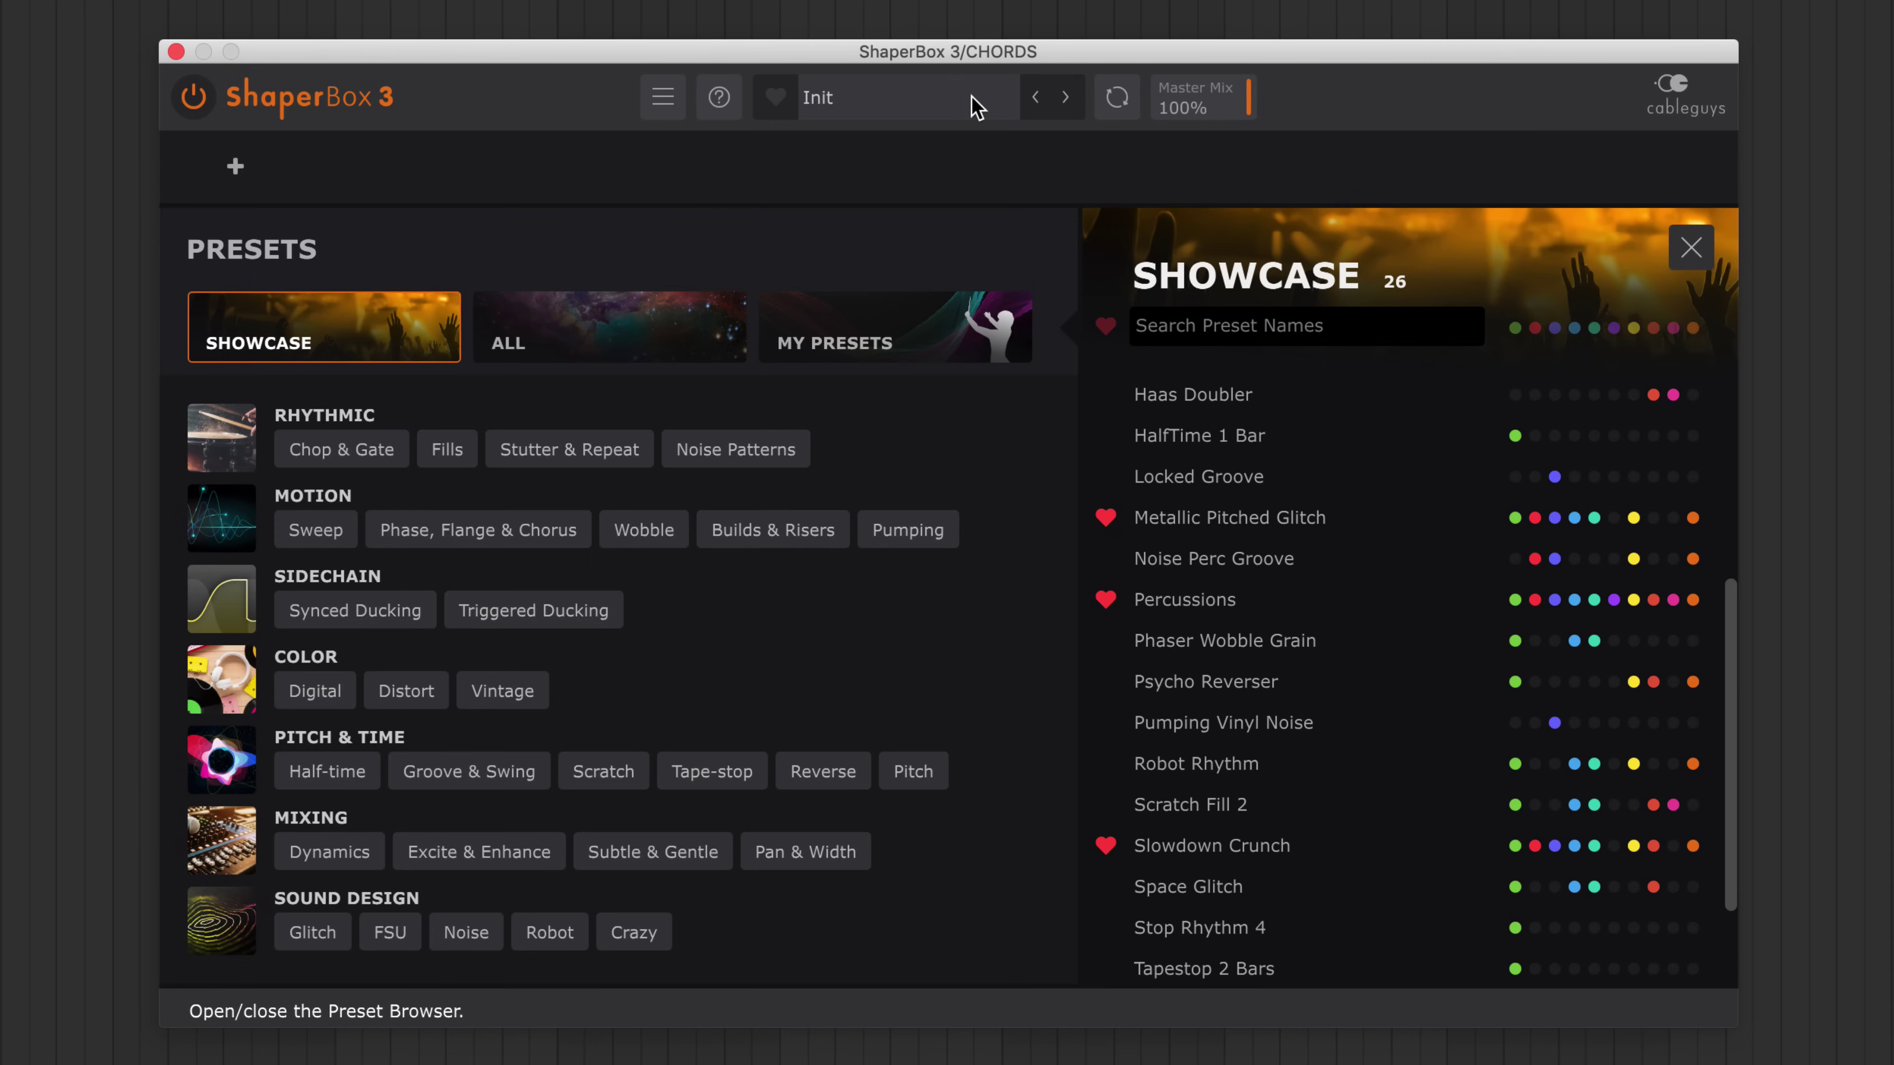
click(370, 456)
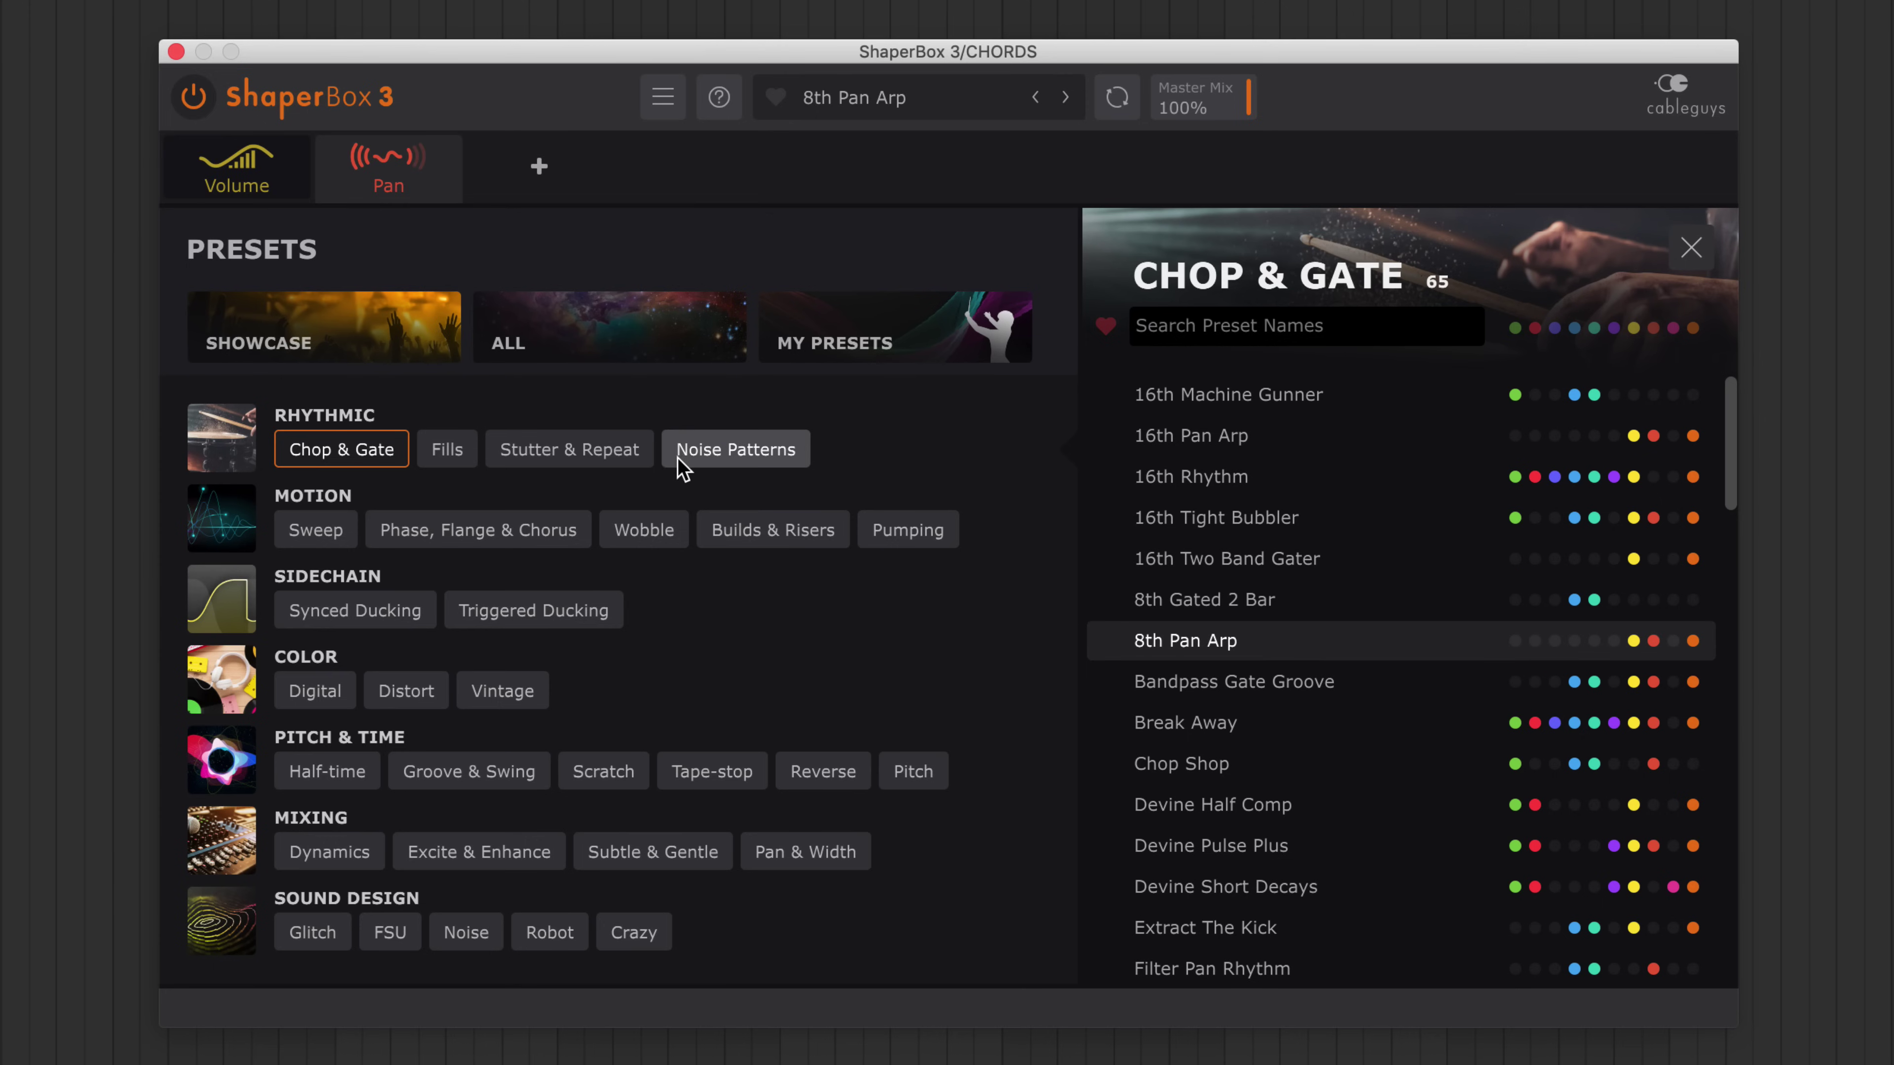
click(622, 463)
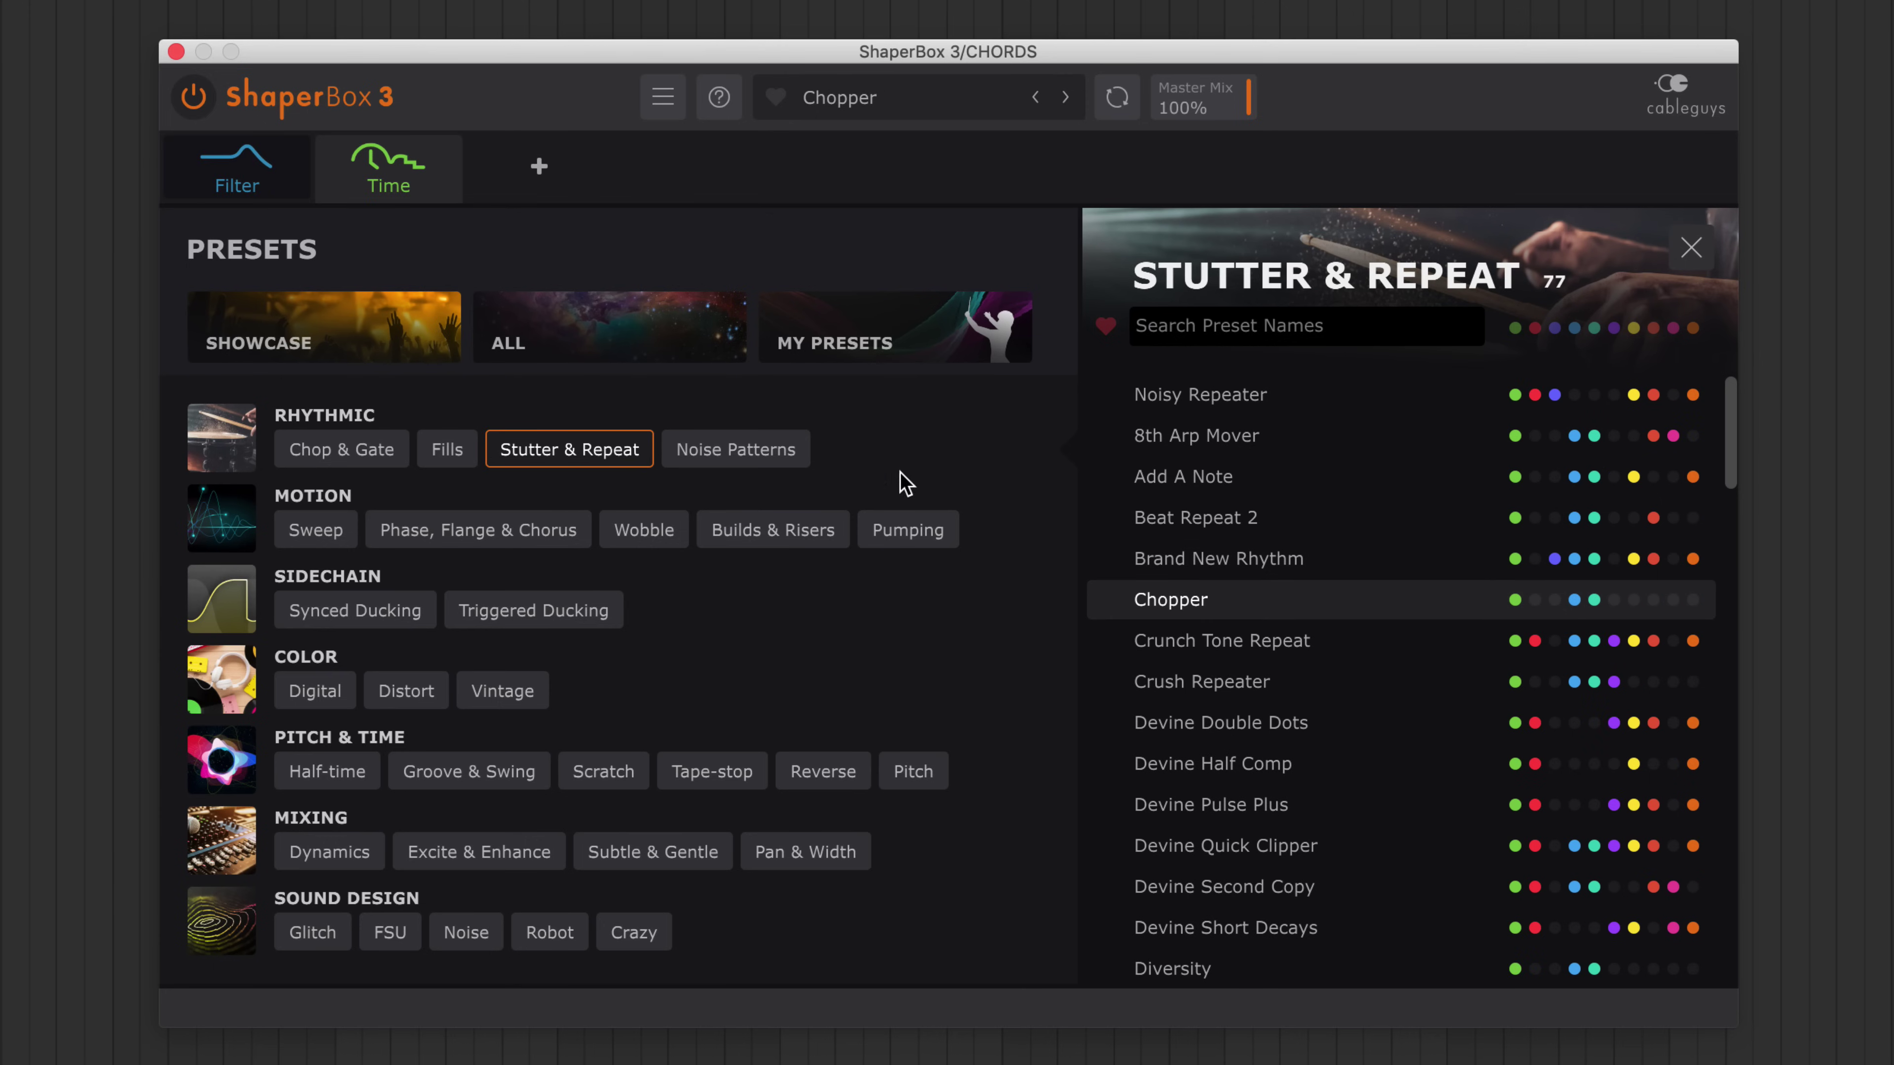
click(793, 459)
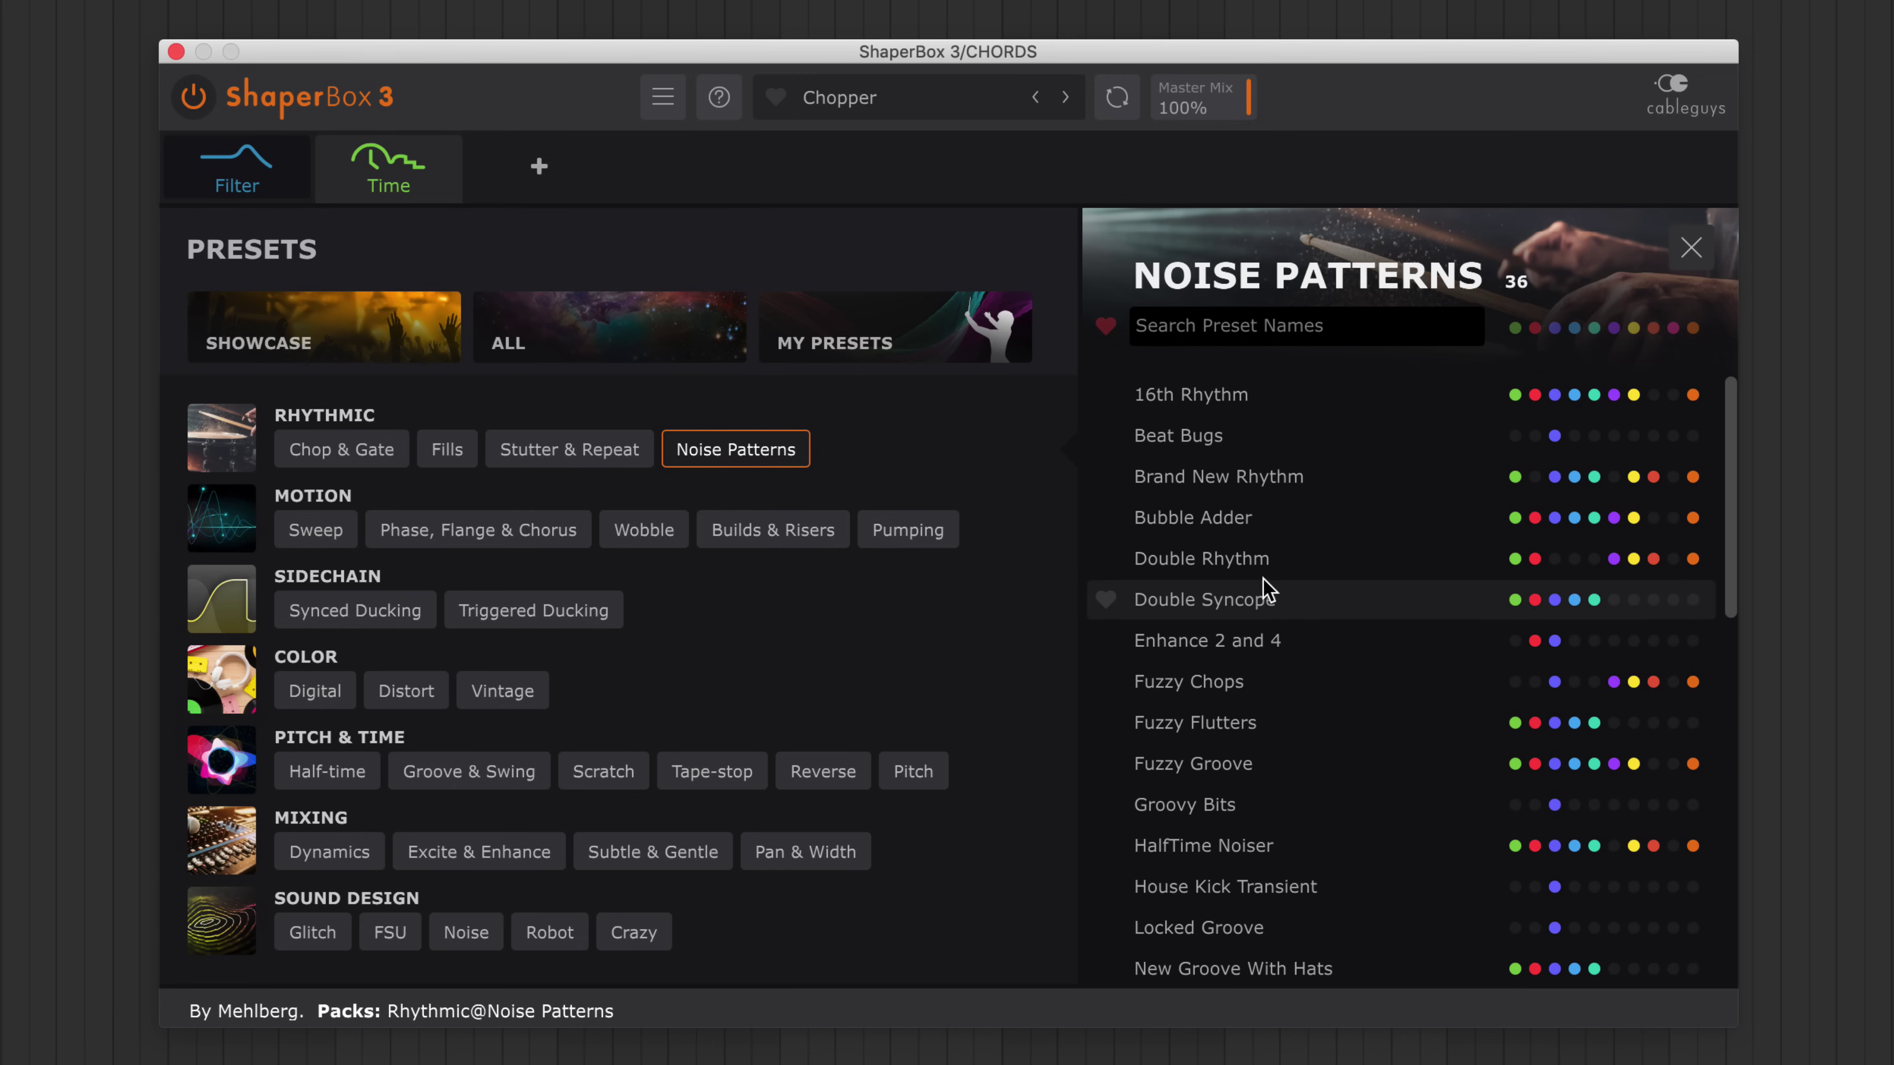
click(1250, 494)
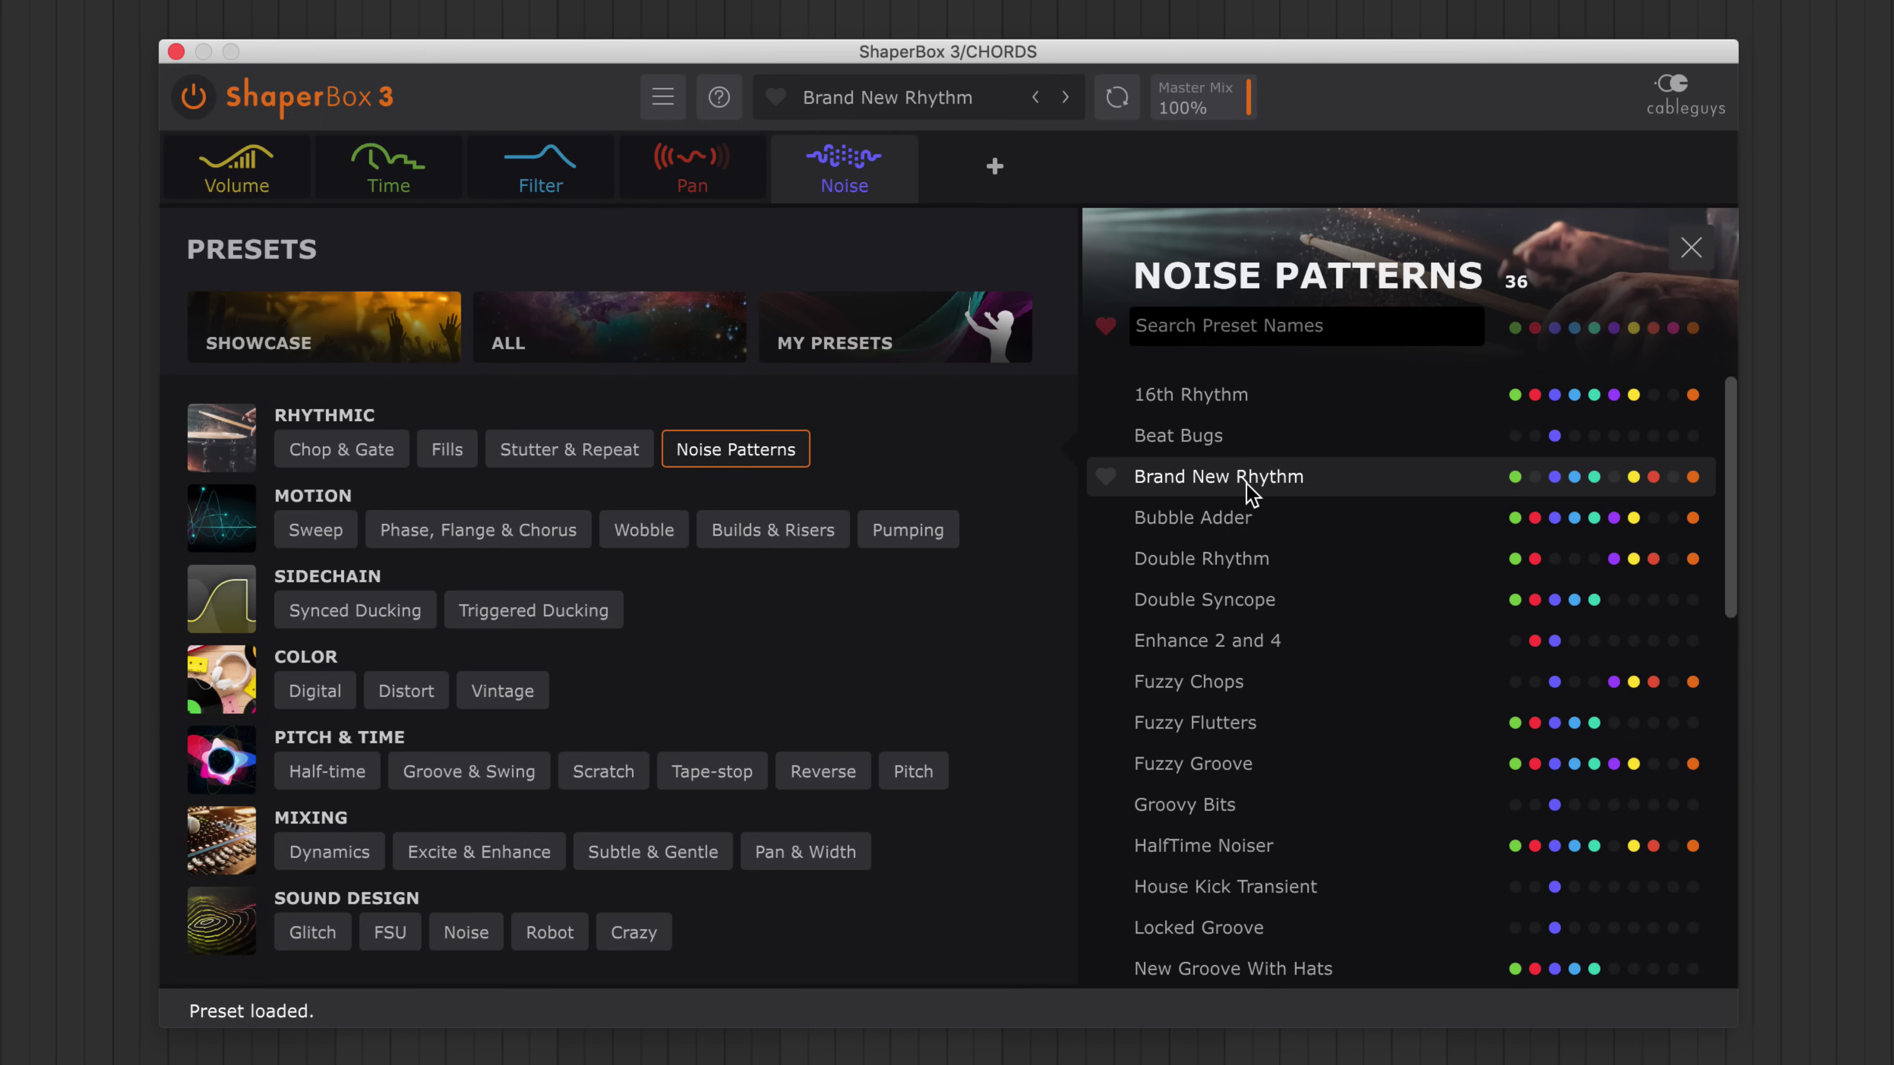
- Load the Half-time preset Bassline Maker and list the Robot presets
click(352, 772)
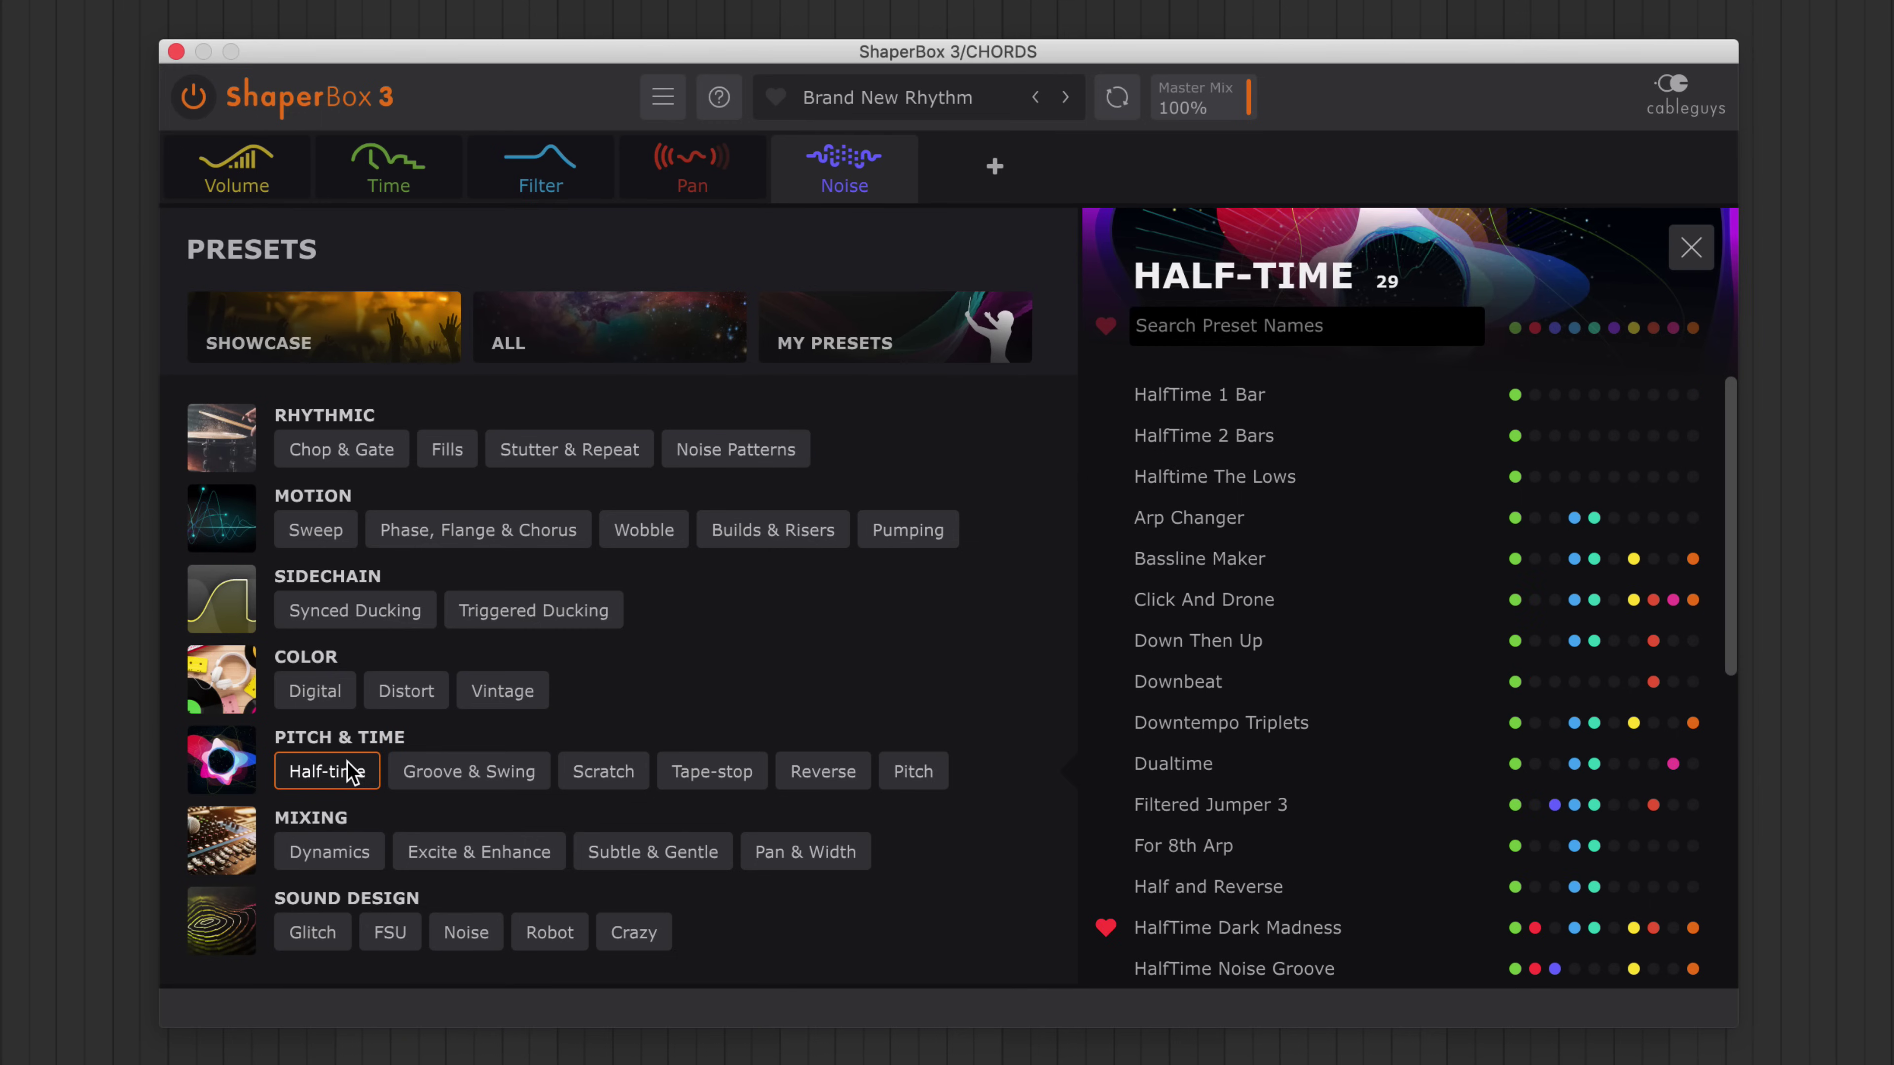
click(1212, 558)
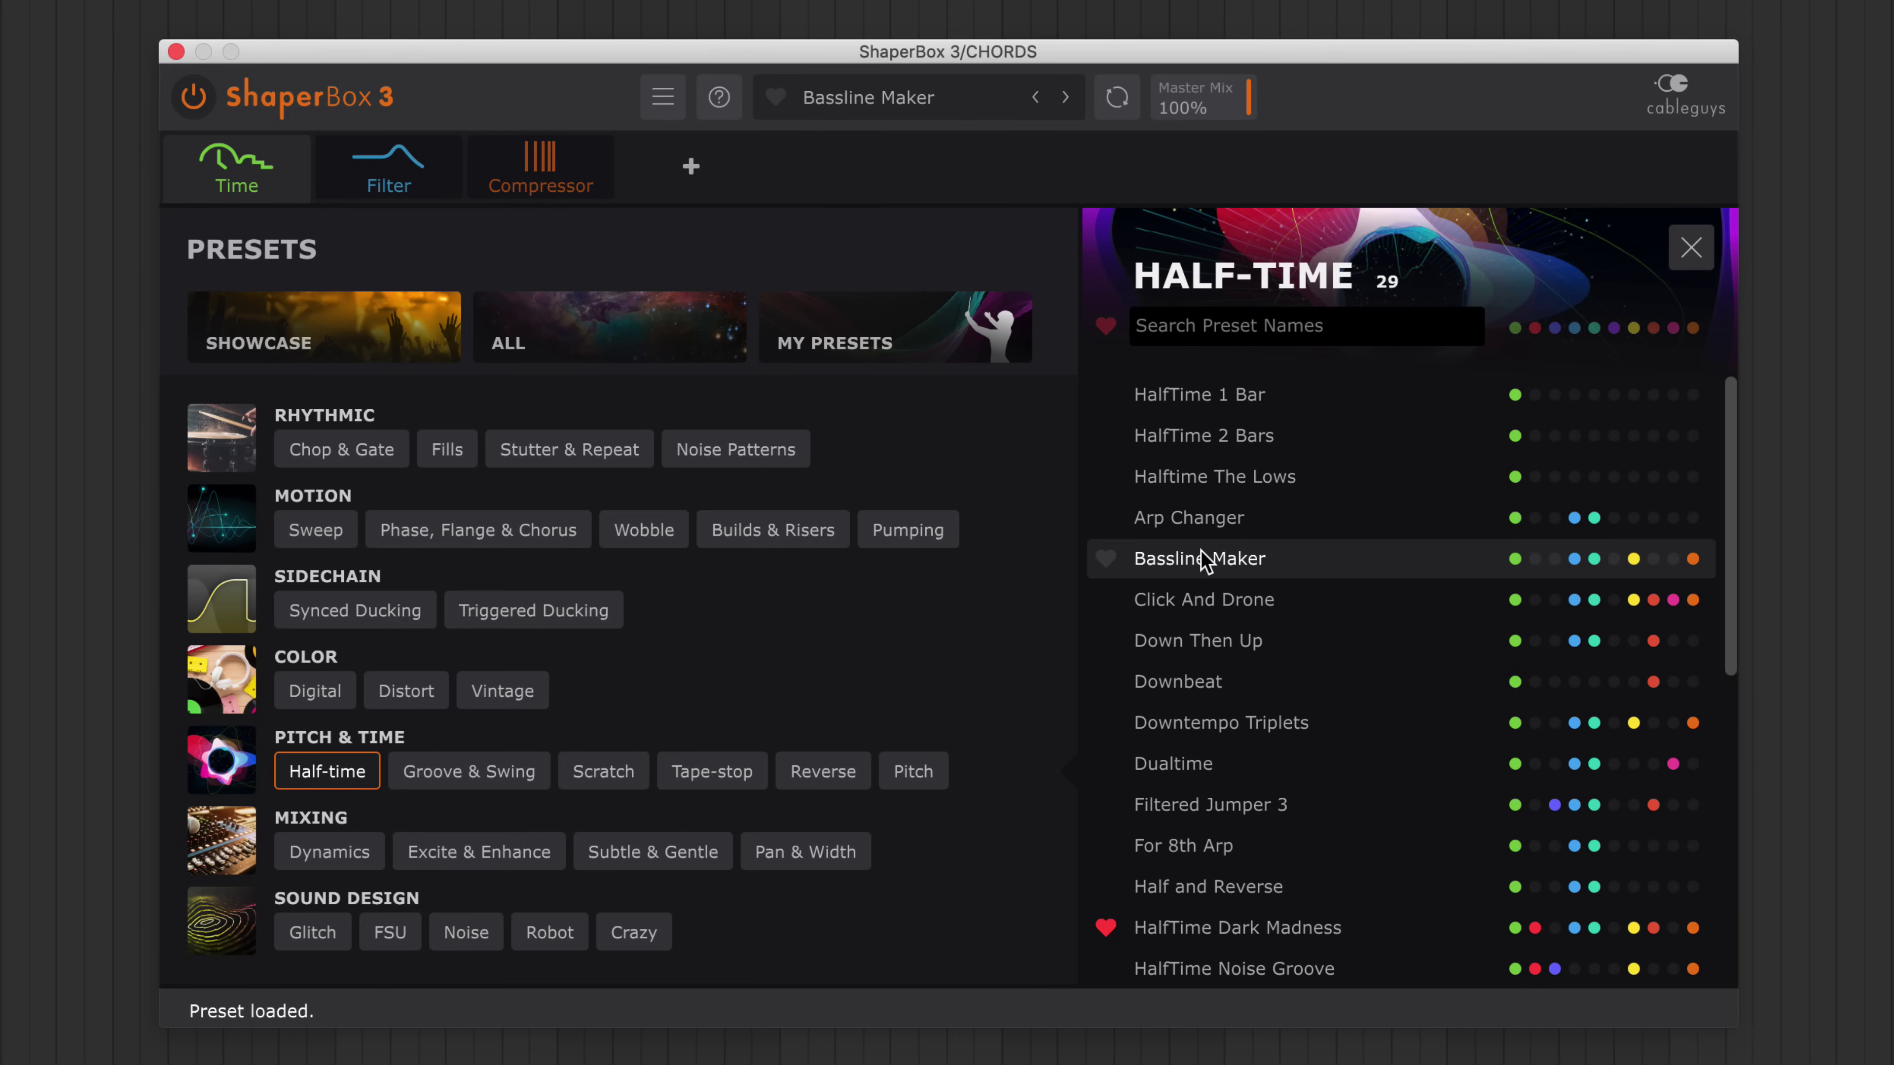
click(560, 929)
scroll(1276, 795, down, 5)
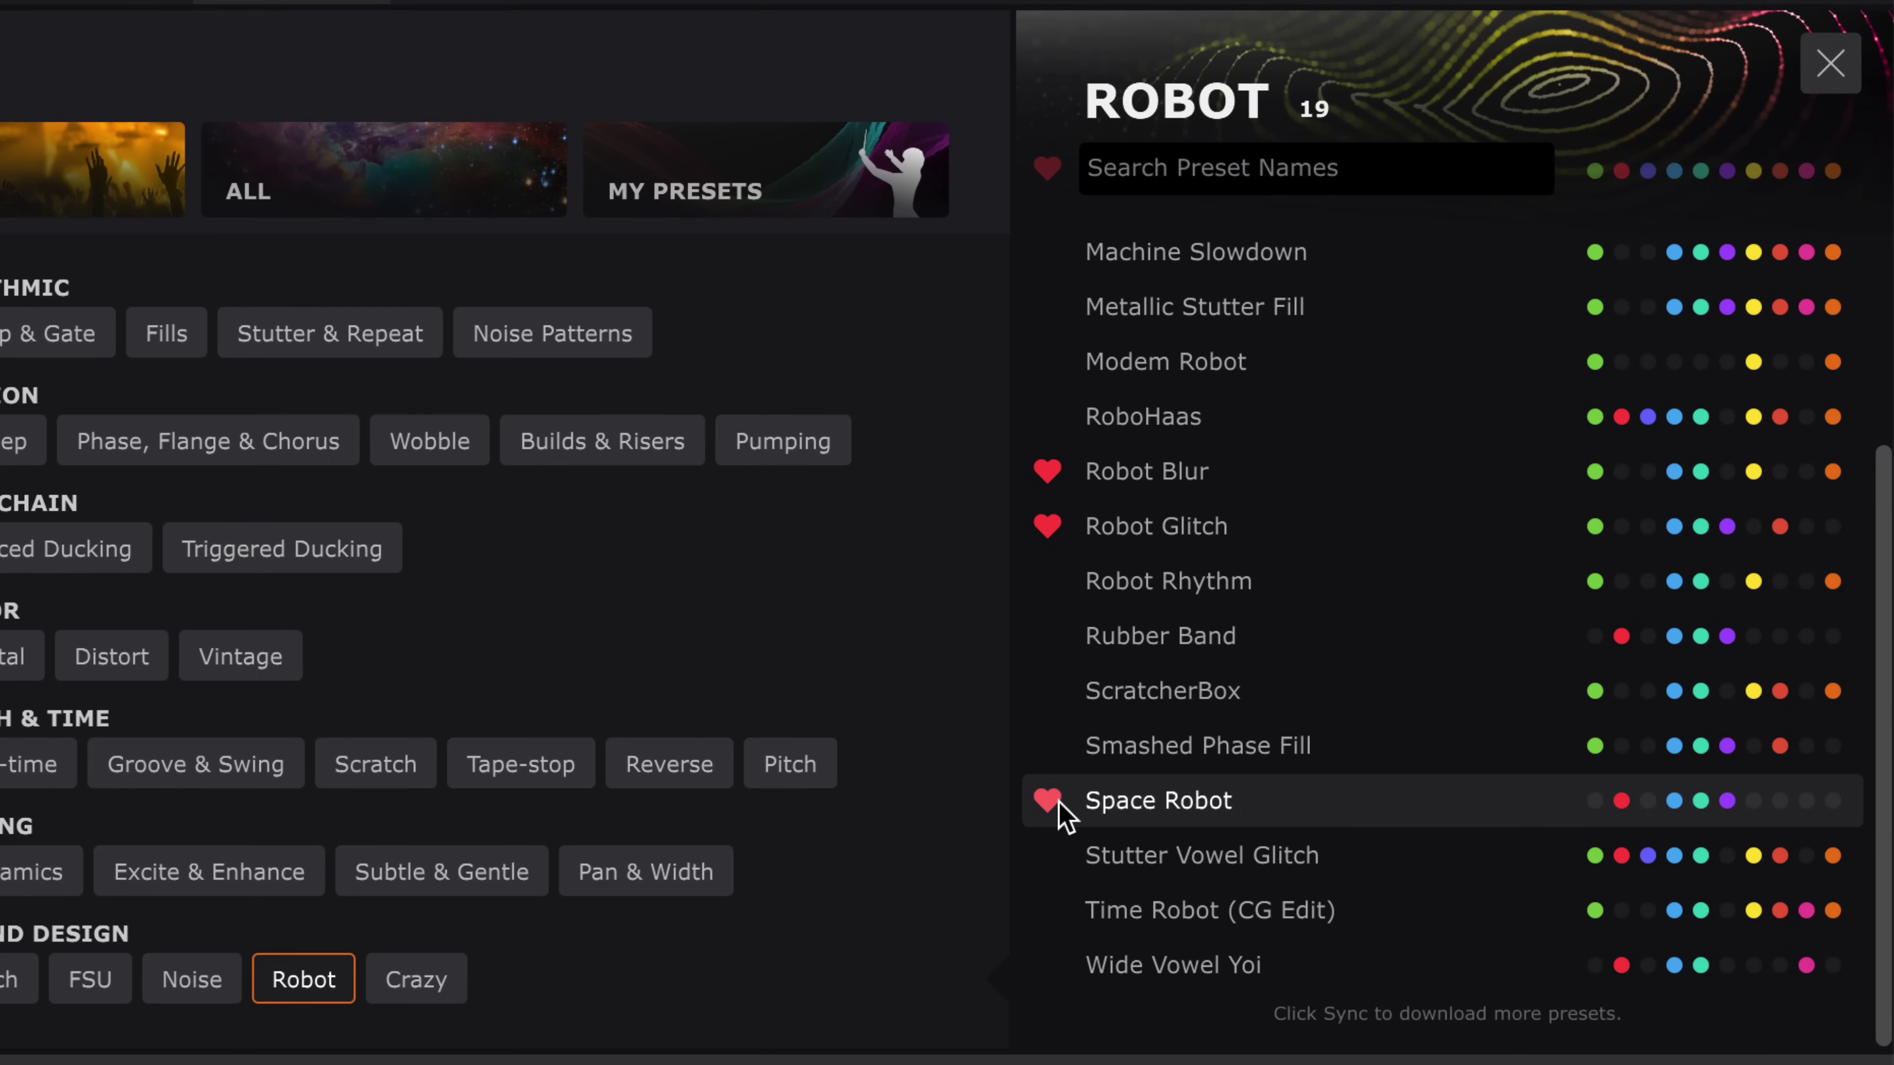
- Show only favourite Robot presets, show all again, then open My Presets
click(1059, 176)
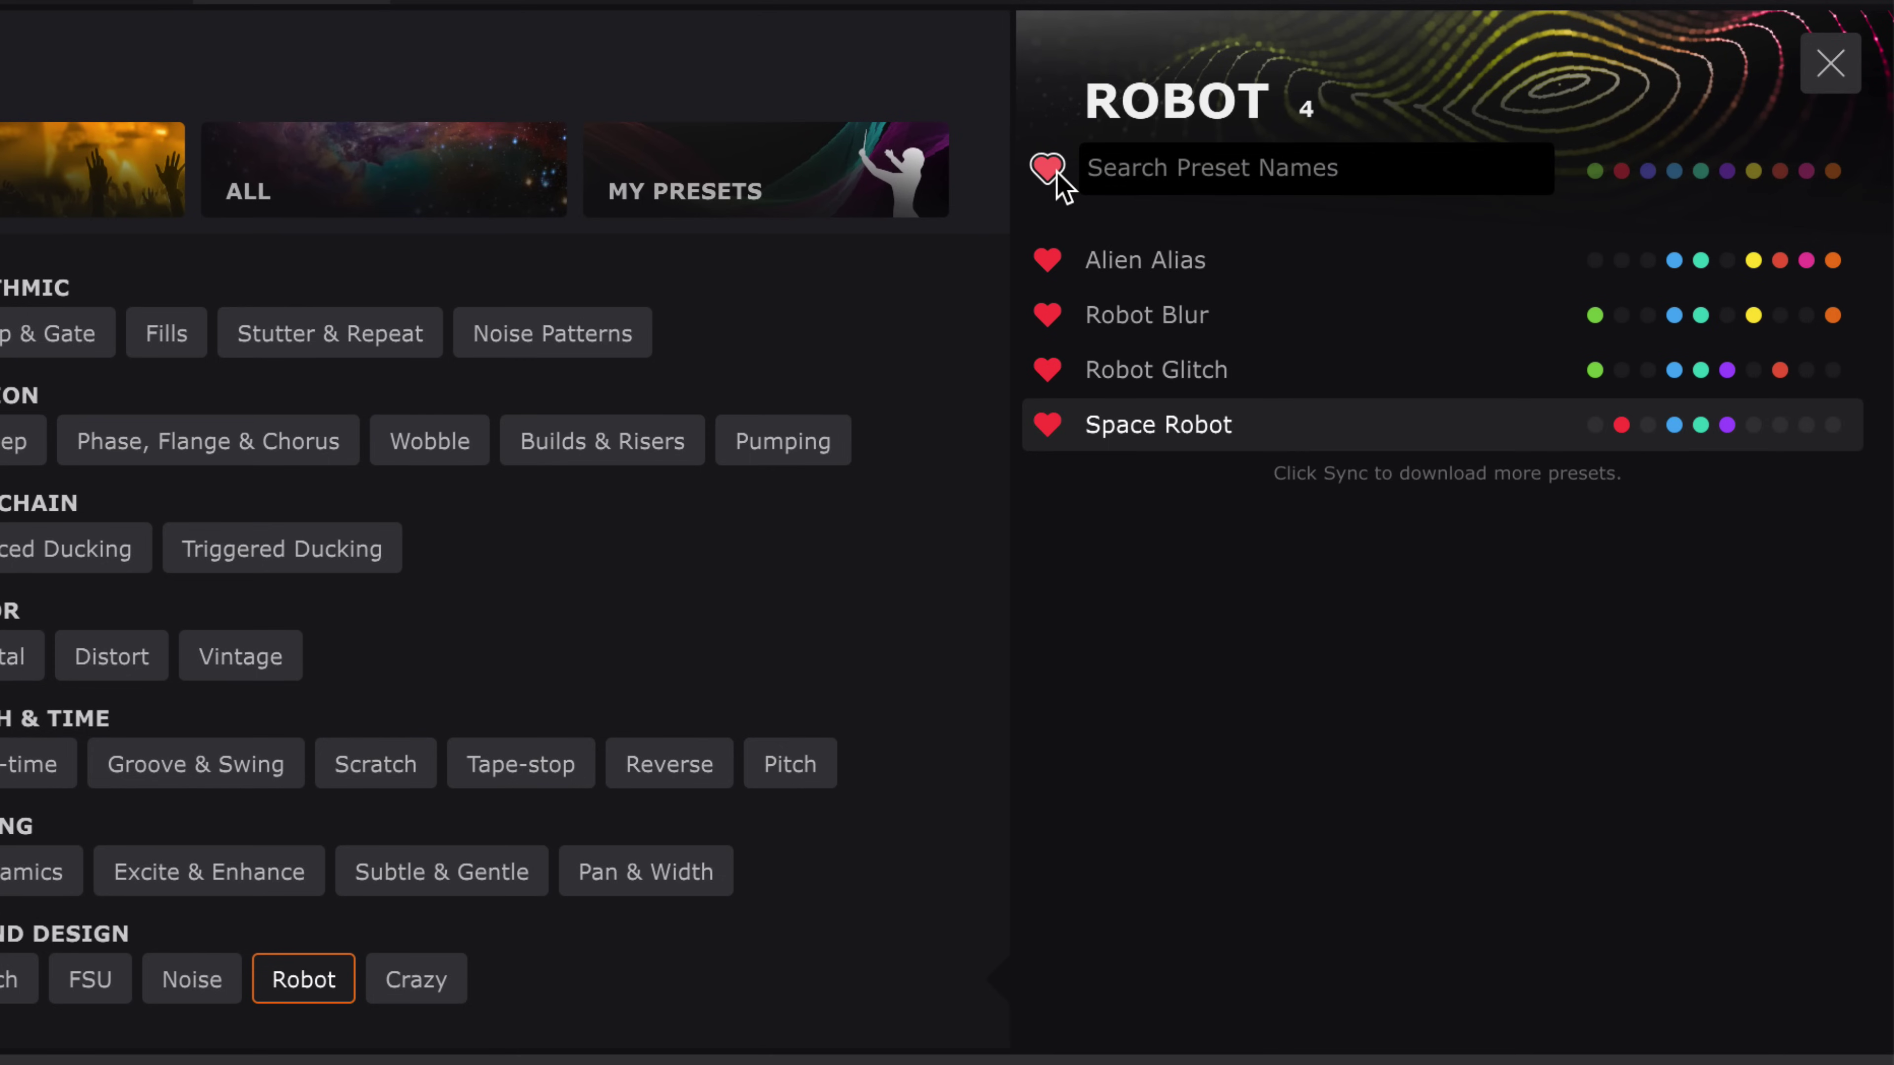
click(1059, 179)
click(866, 186)
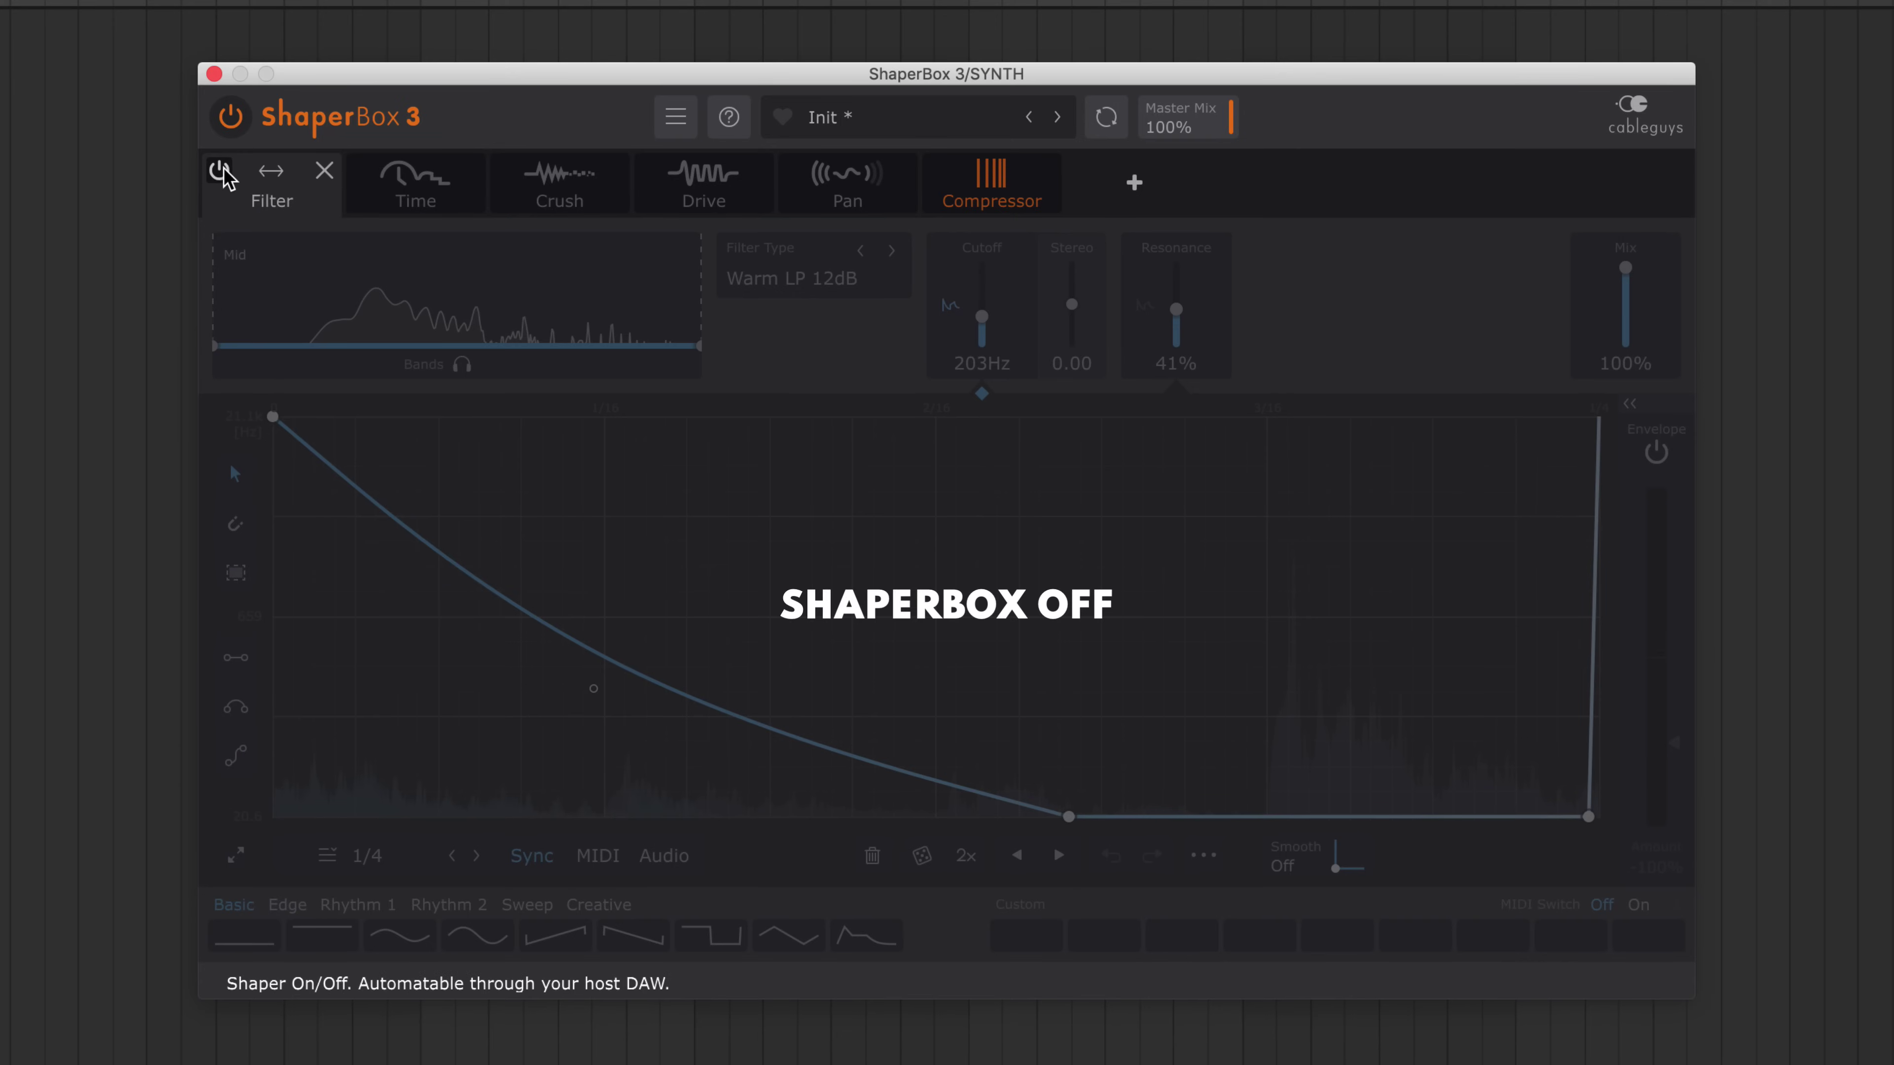
- Turn on the Filter shaper with Audio triggering, and switch on the Time shaper
click(220, 173)
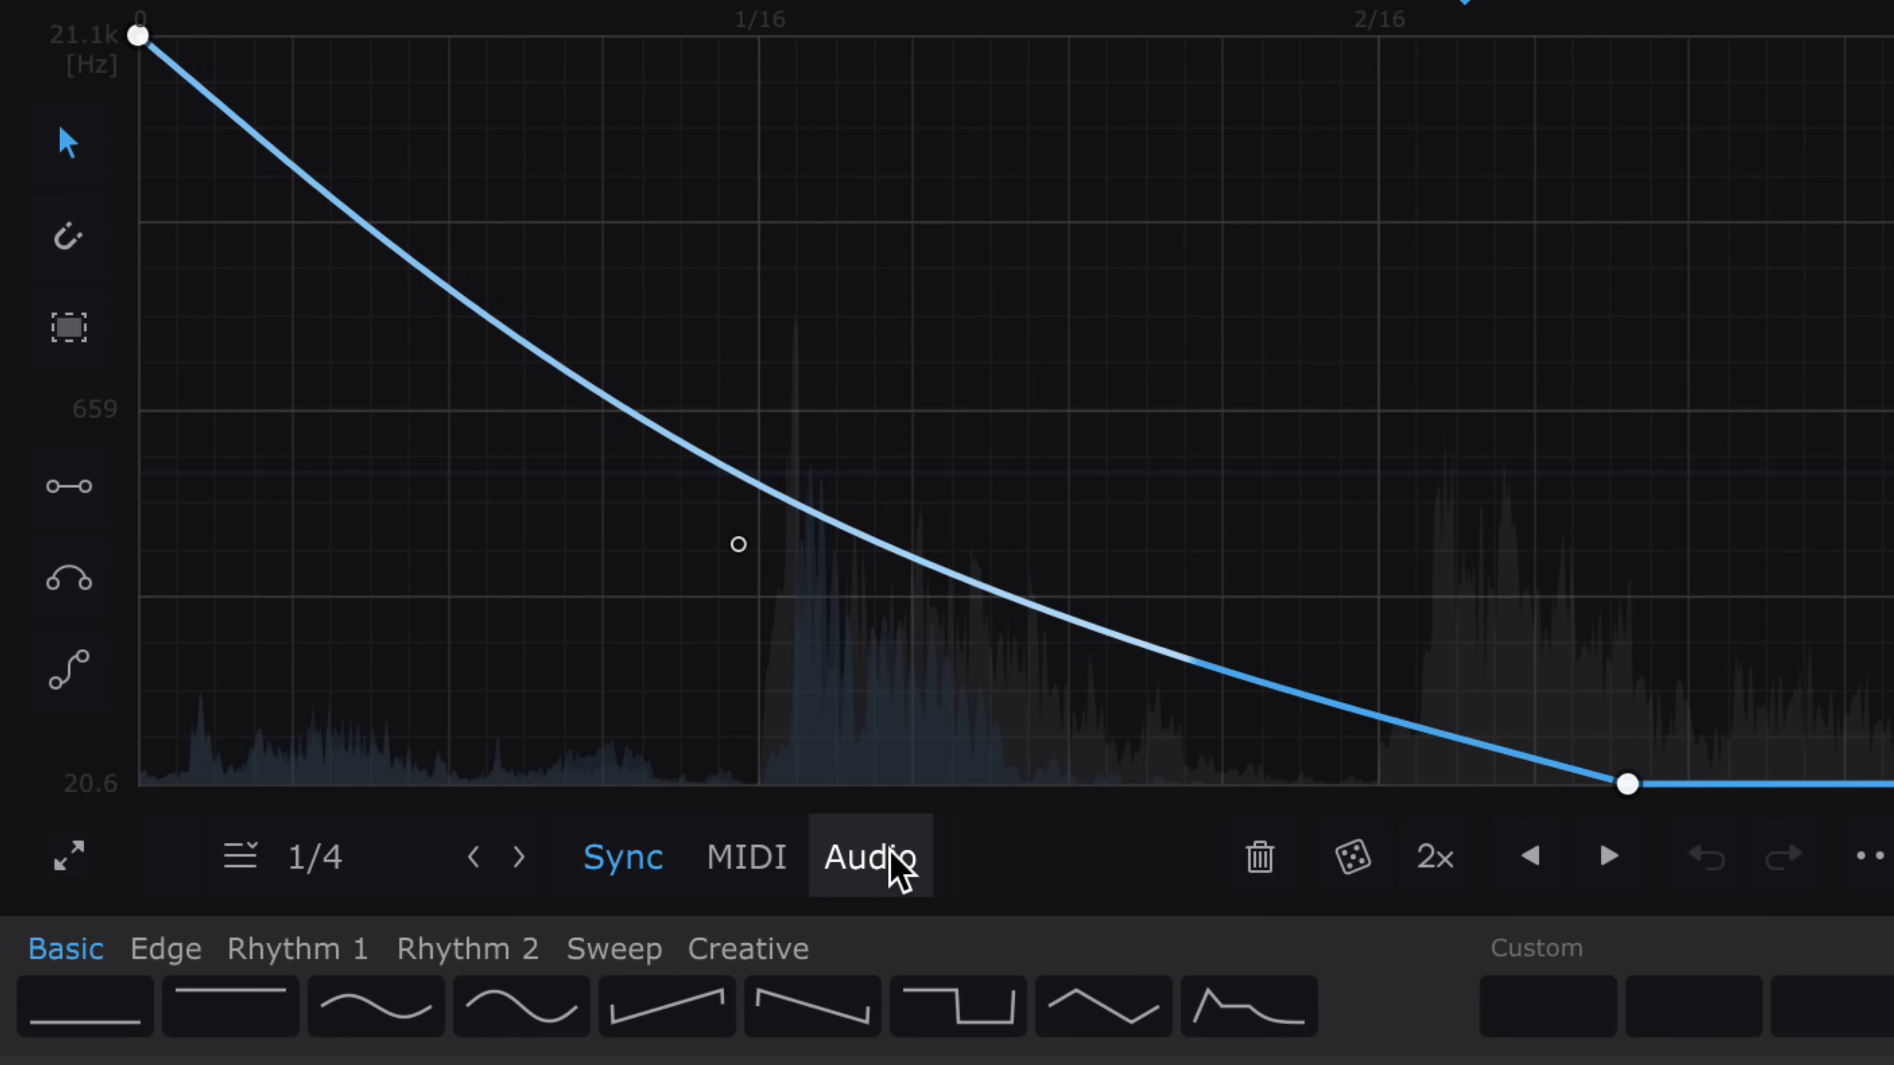
click(891, 854)
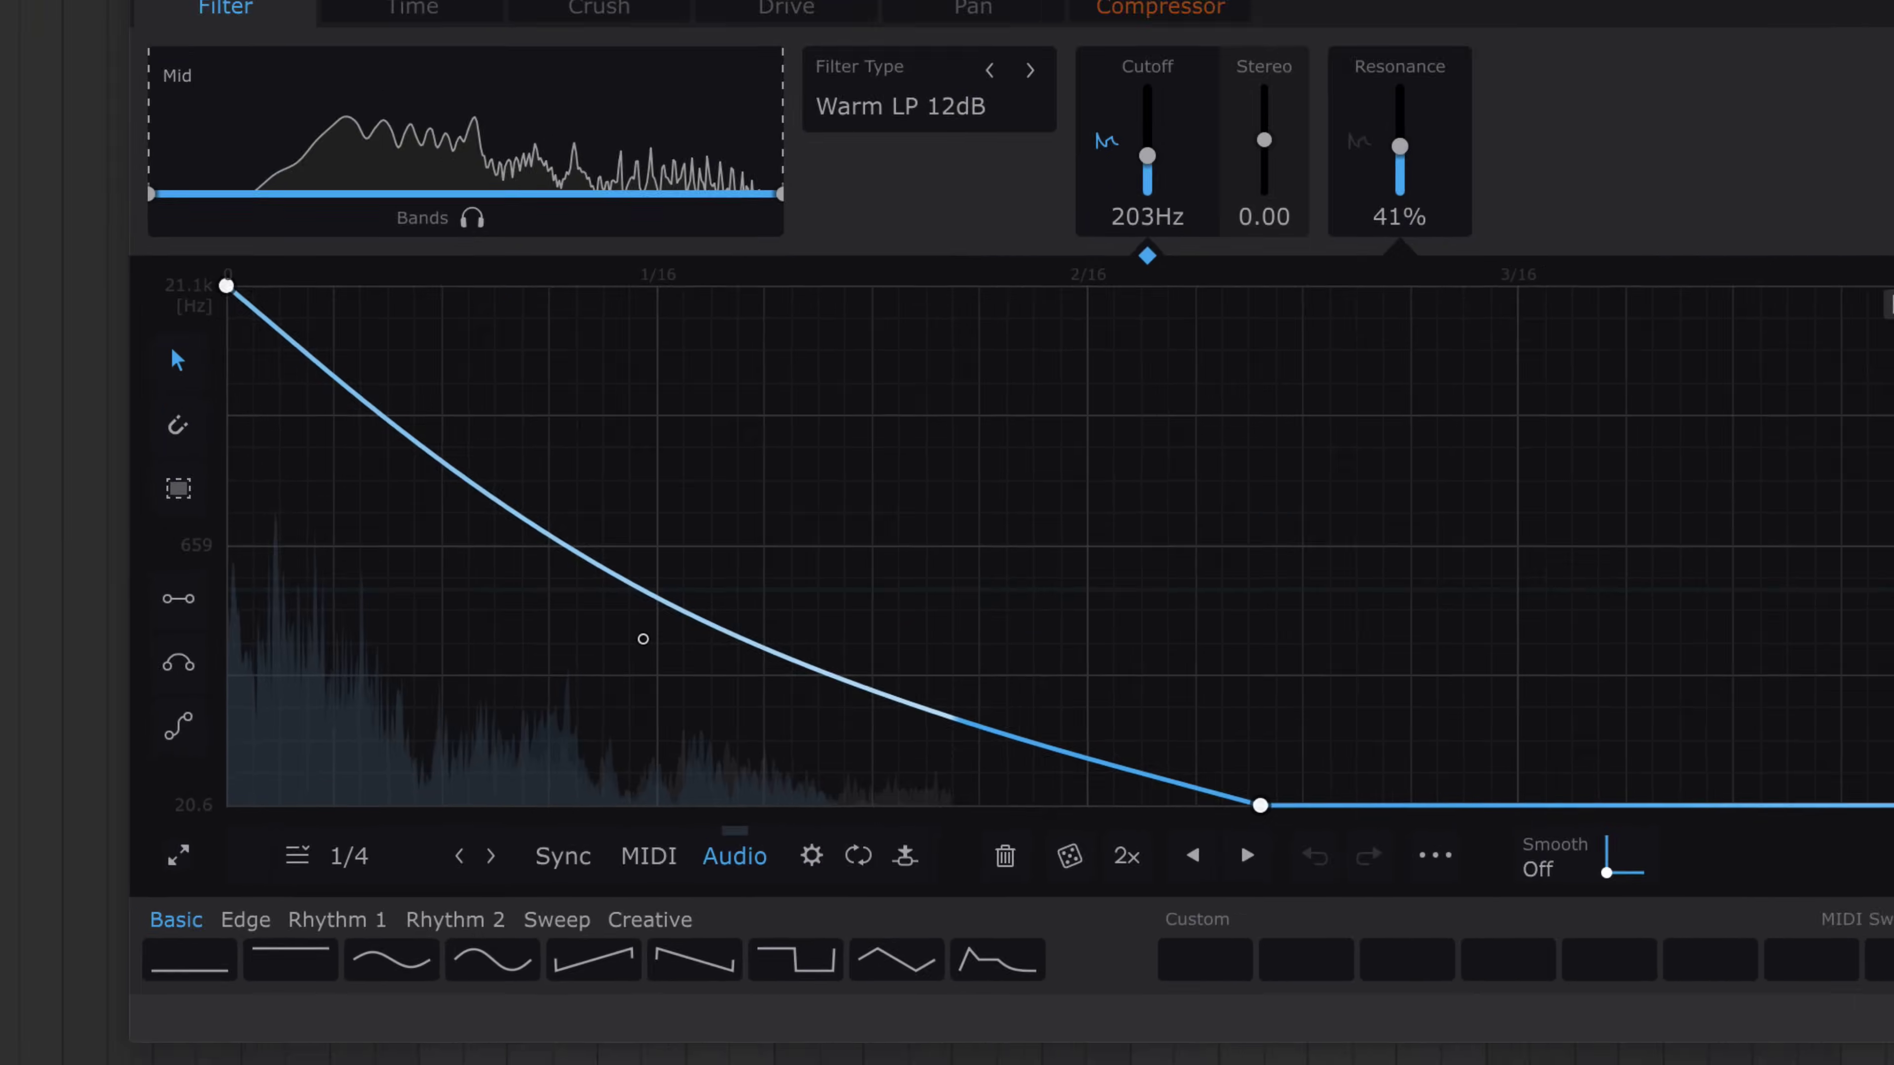
mouse_move(395, 50)
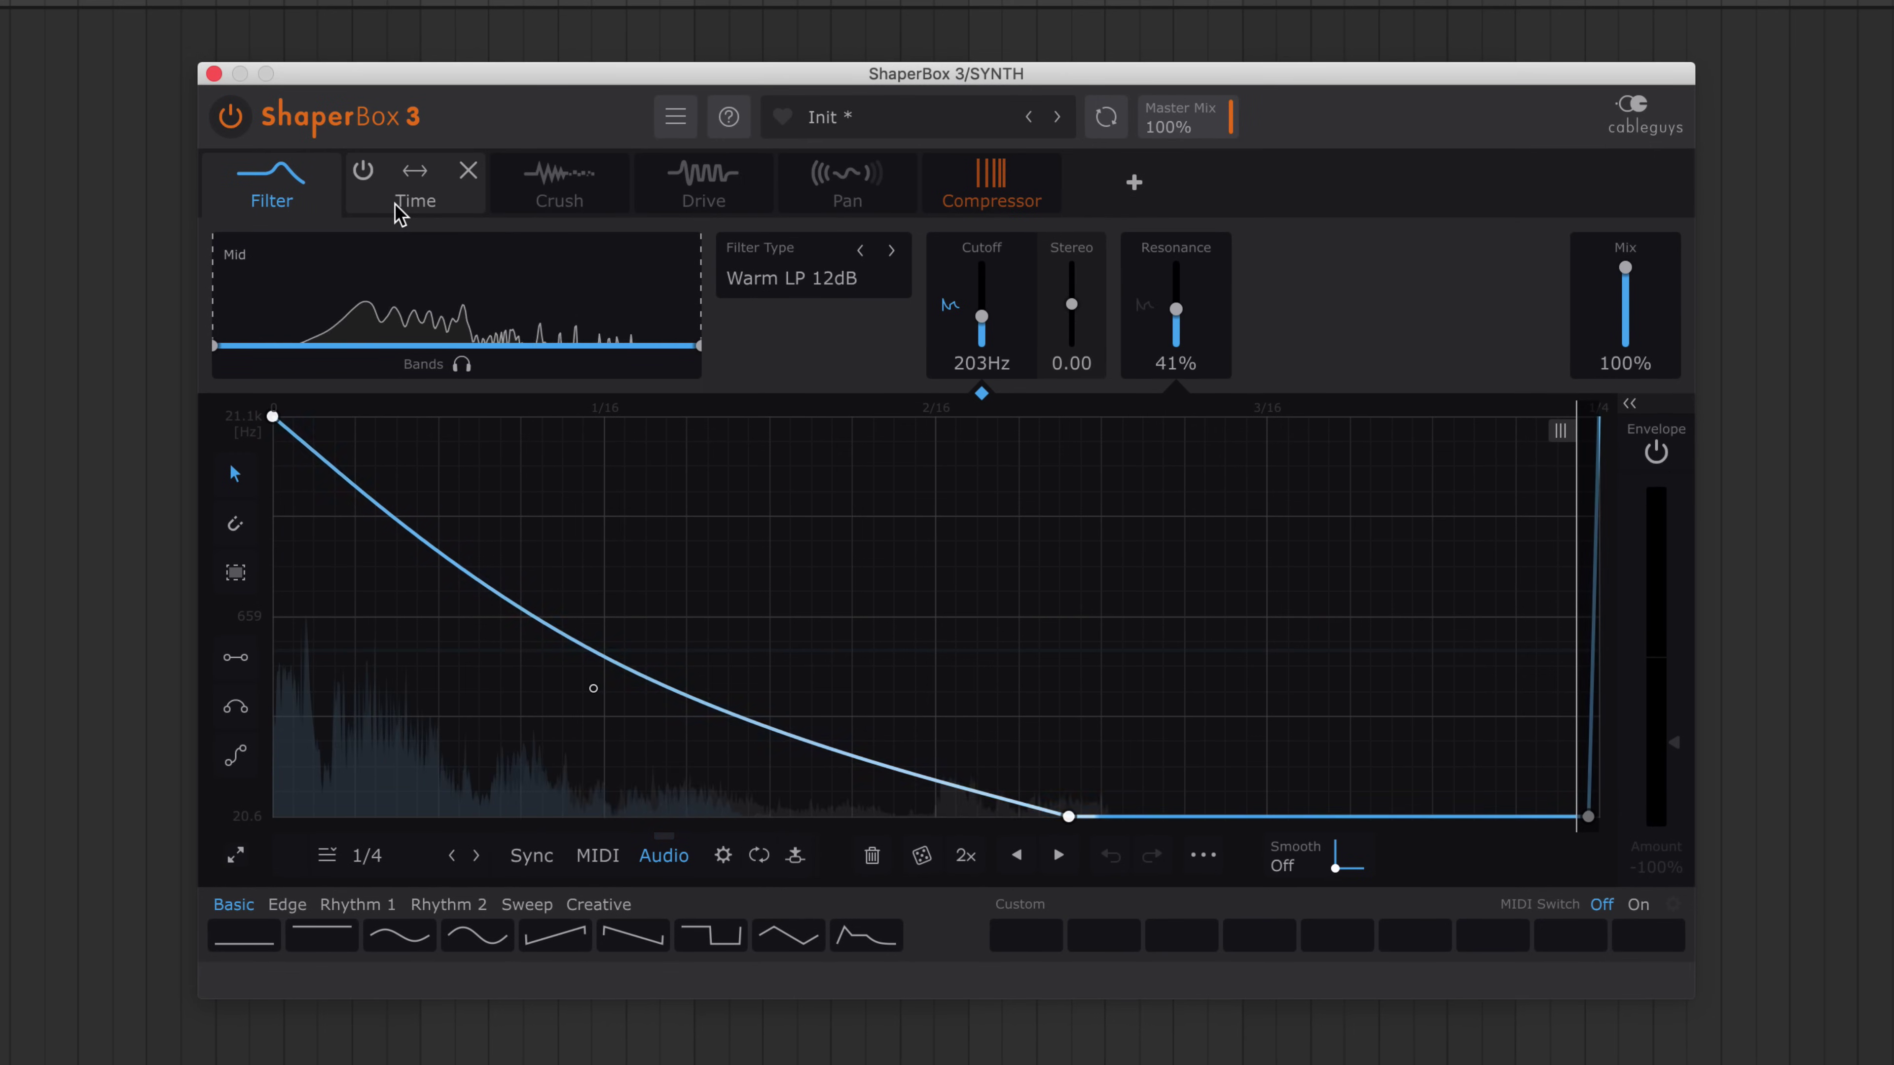
click(396, 205)
click(369, 174)
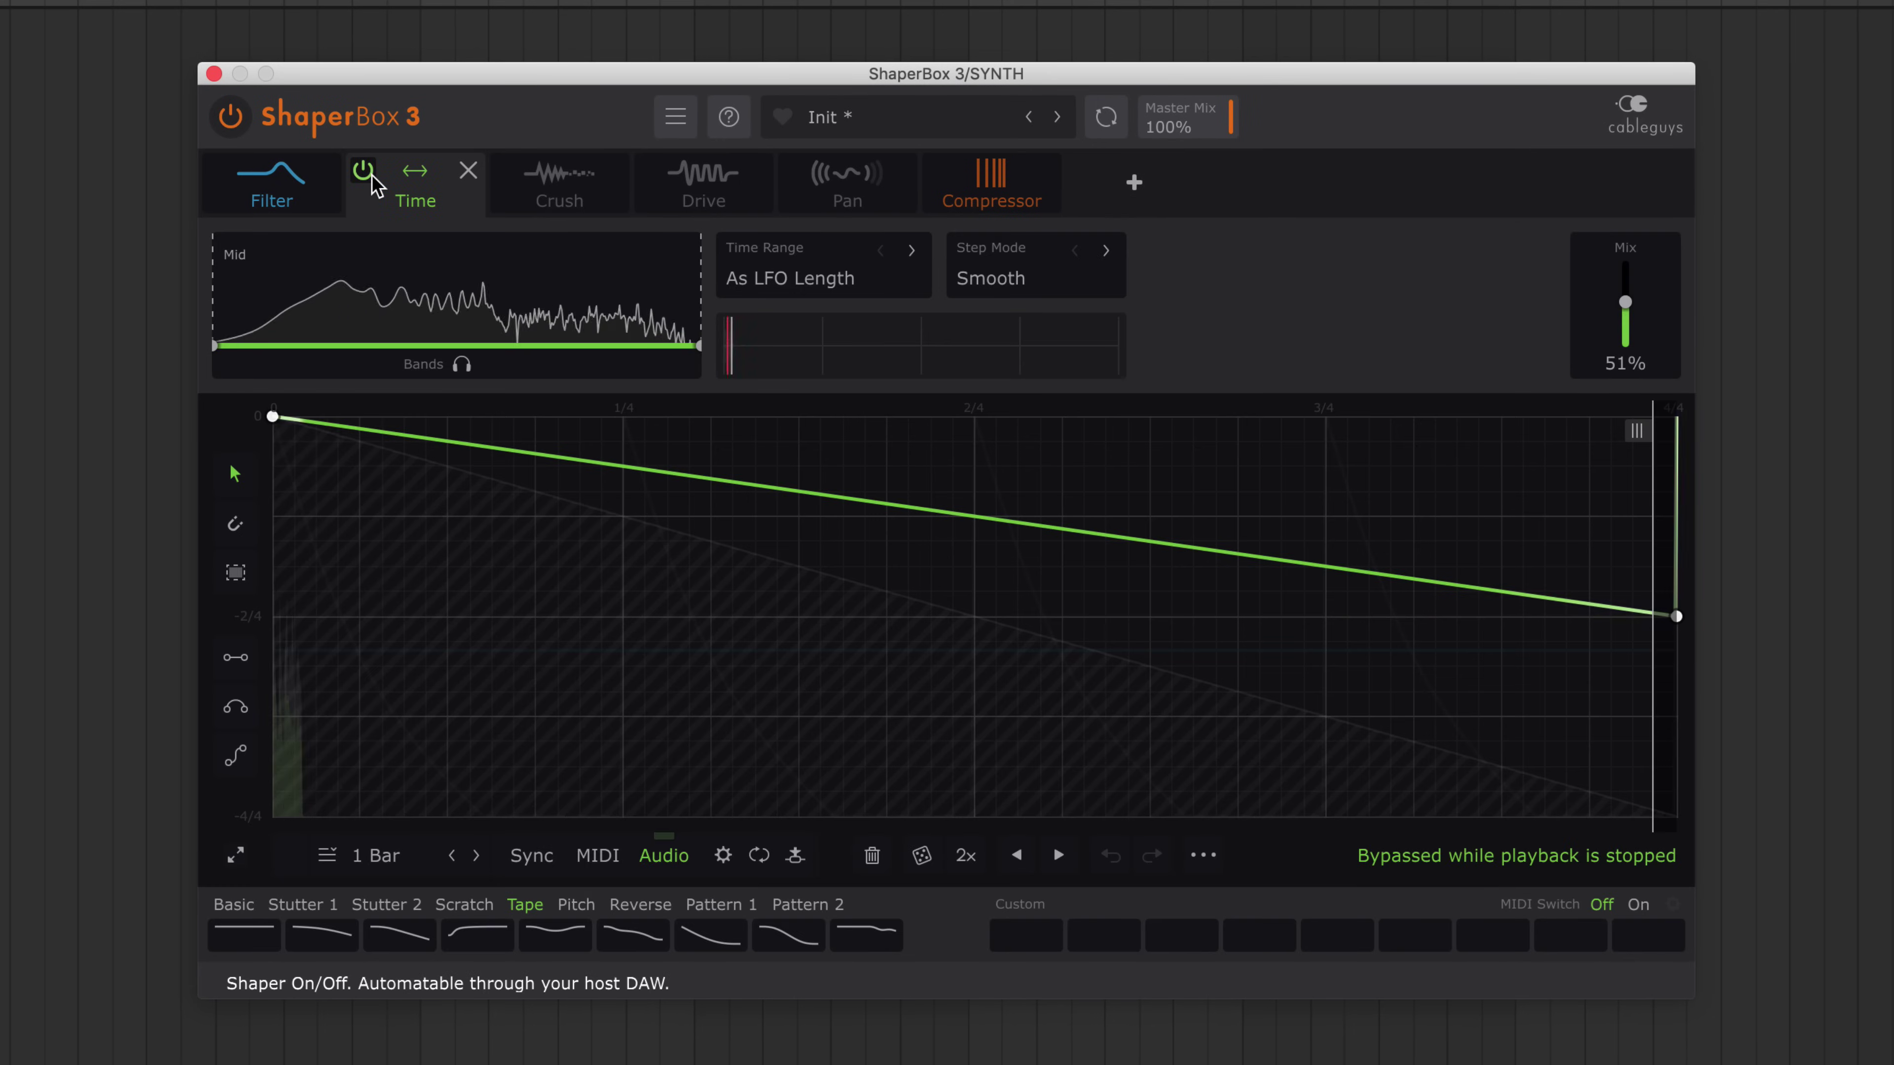
- Switch on the Crush, Drive and Pan shapers, then bypass the whole plugin
click(549, 207)
click(508, 173)
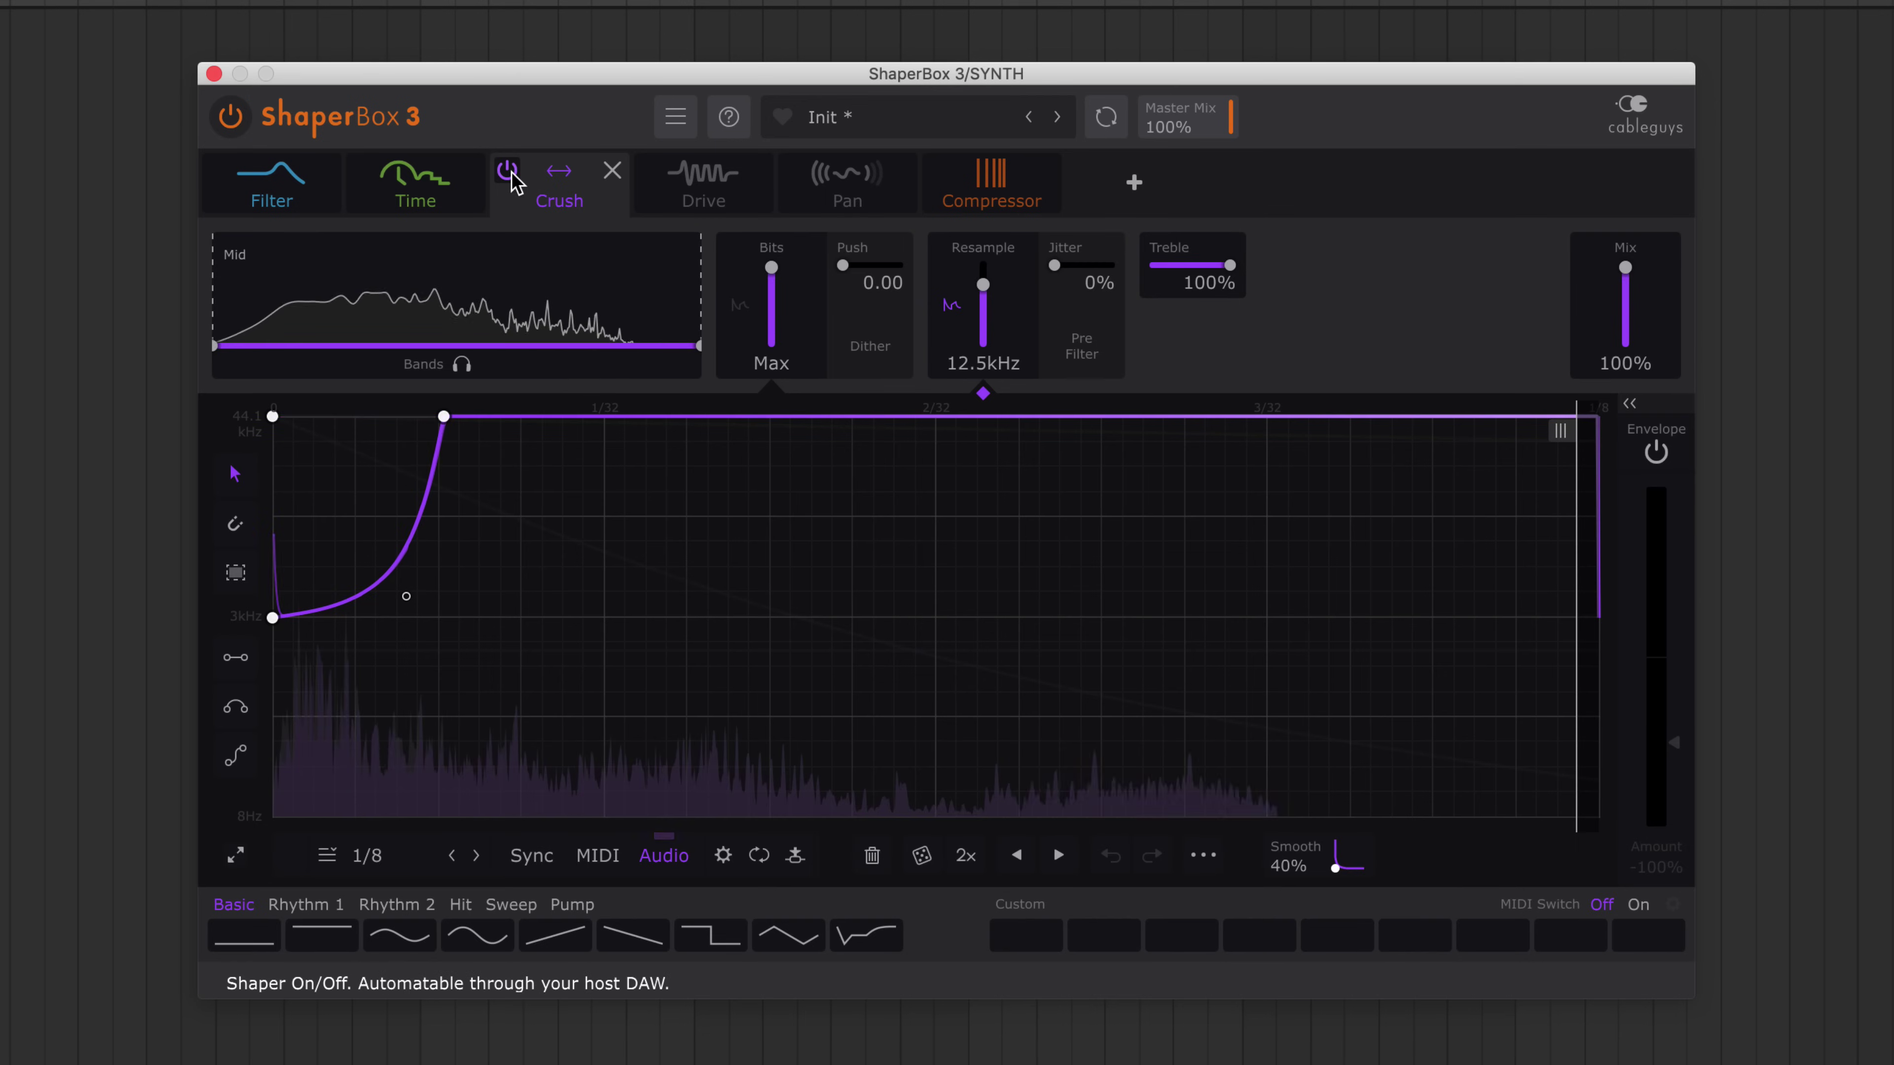
click(683, 207)
click(651, 173)
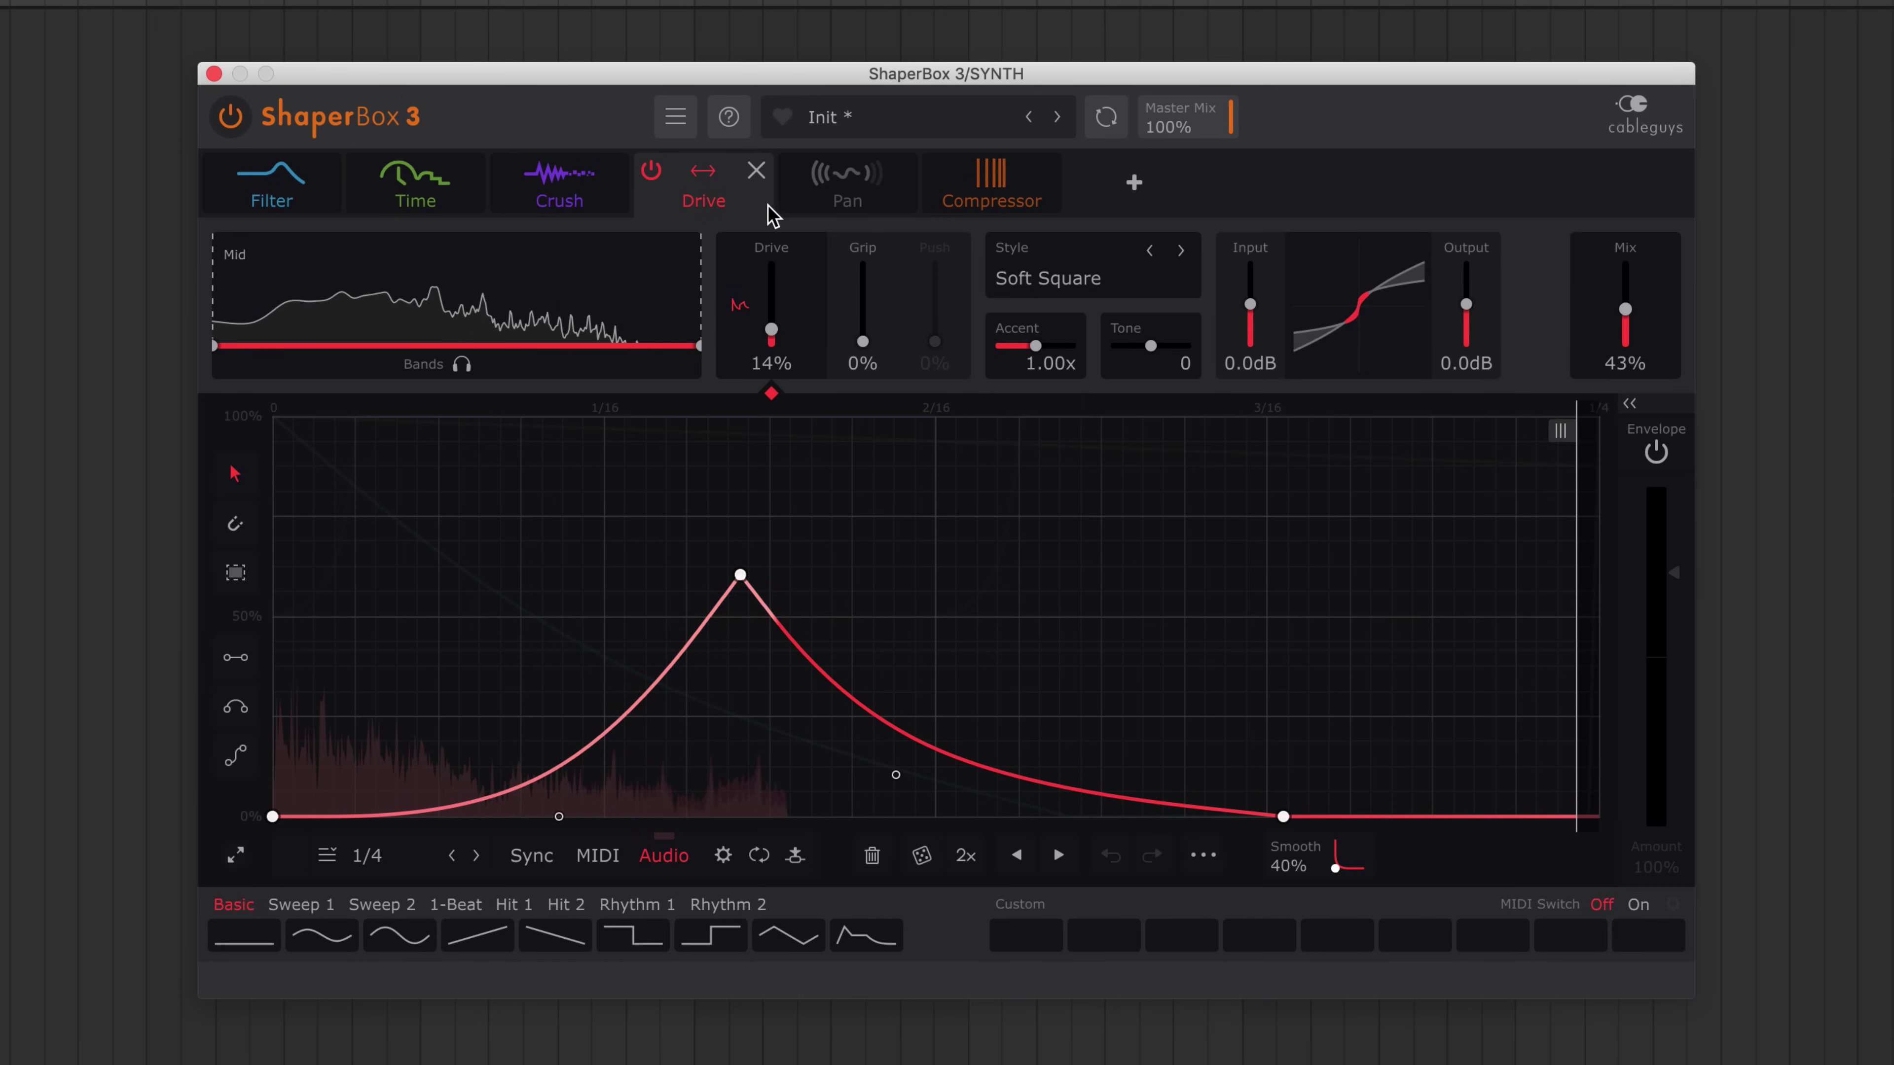
click(823, 213)
click(795, 171)
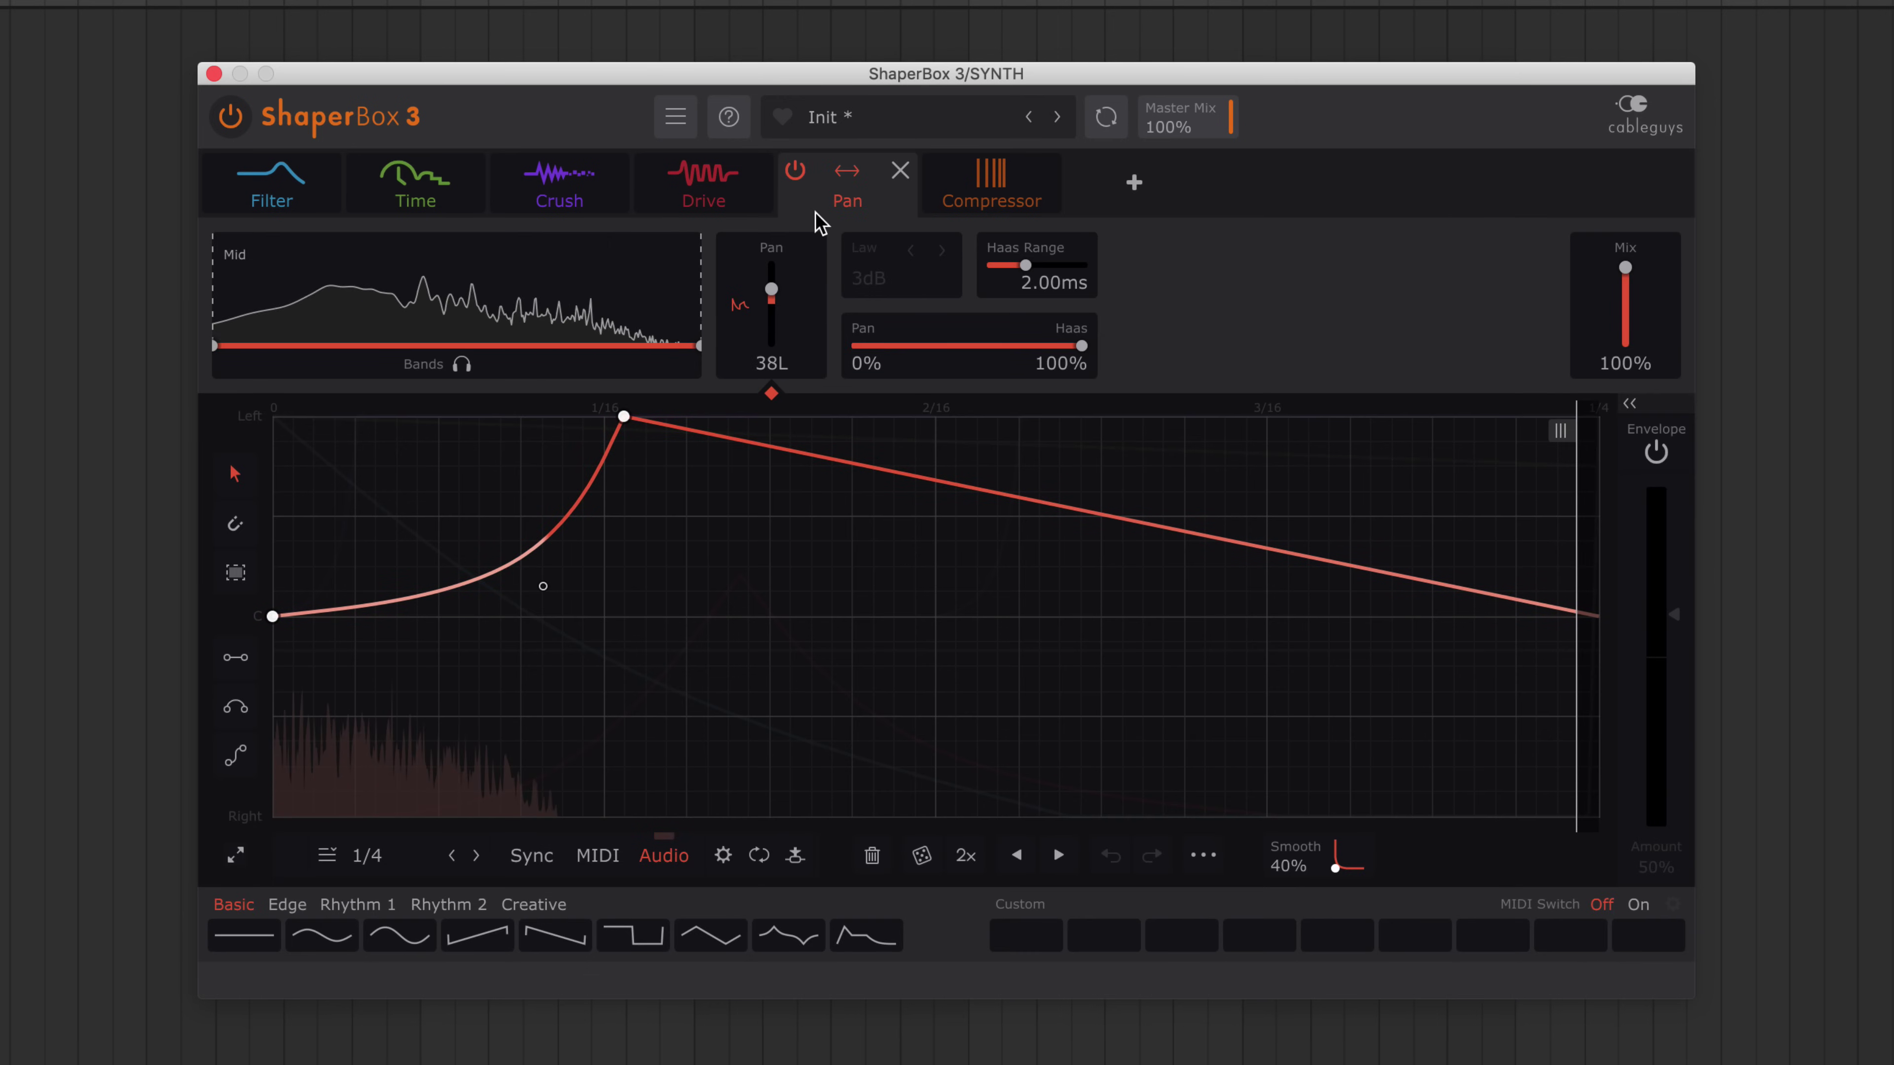
click(230, 116)
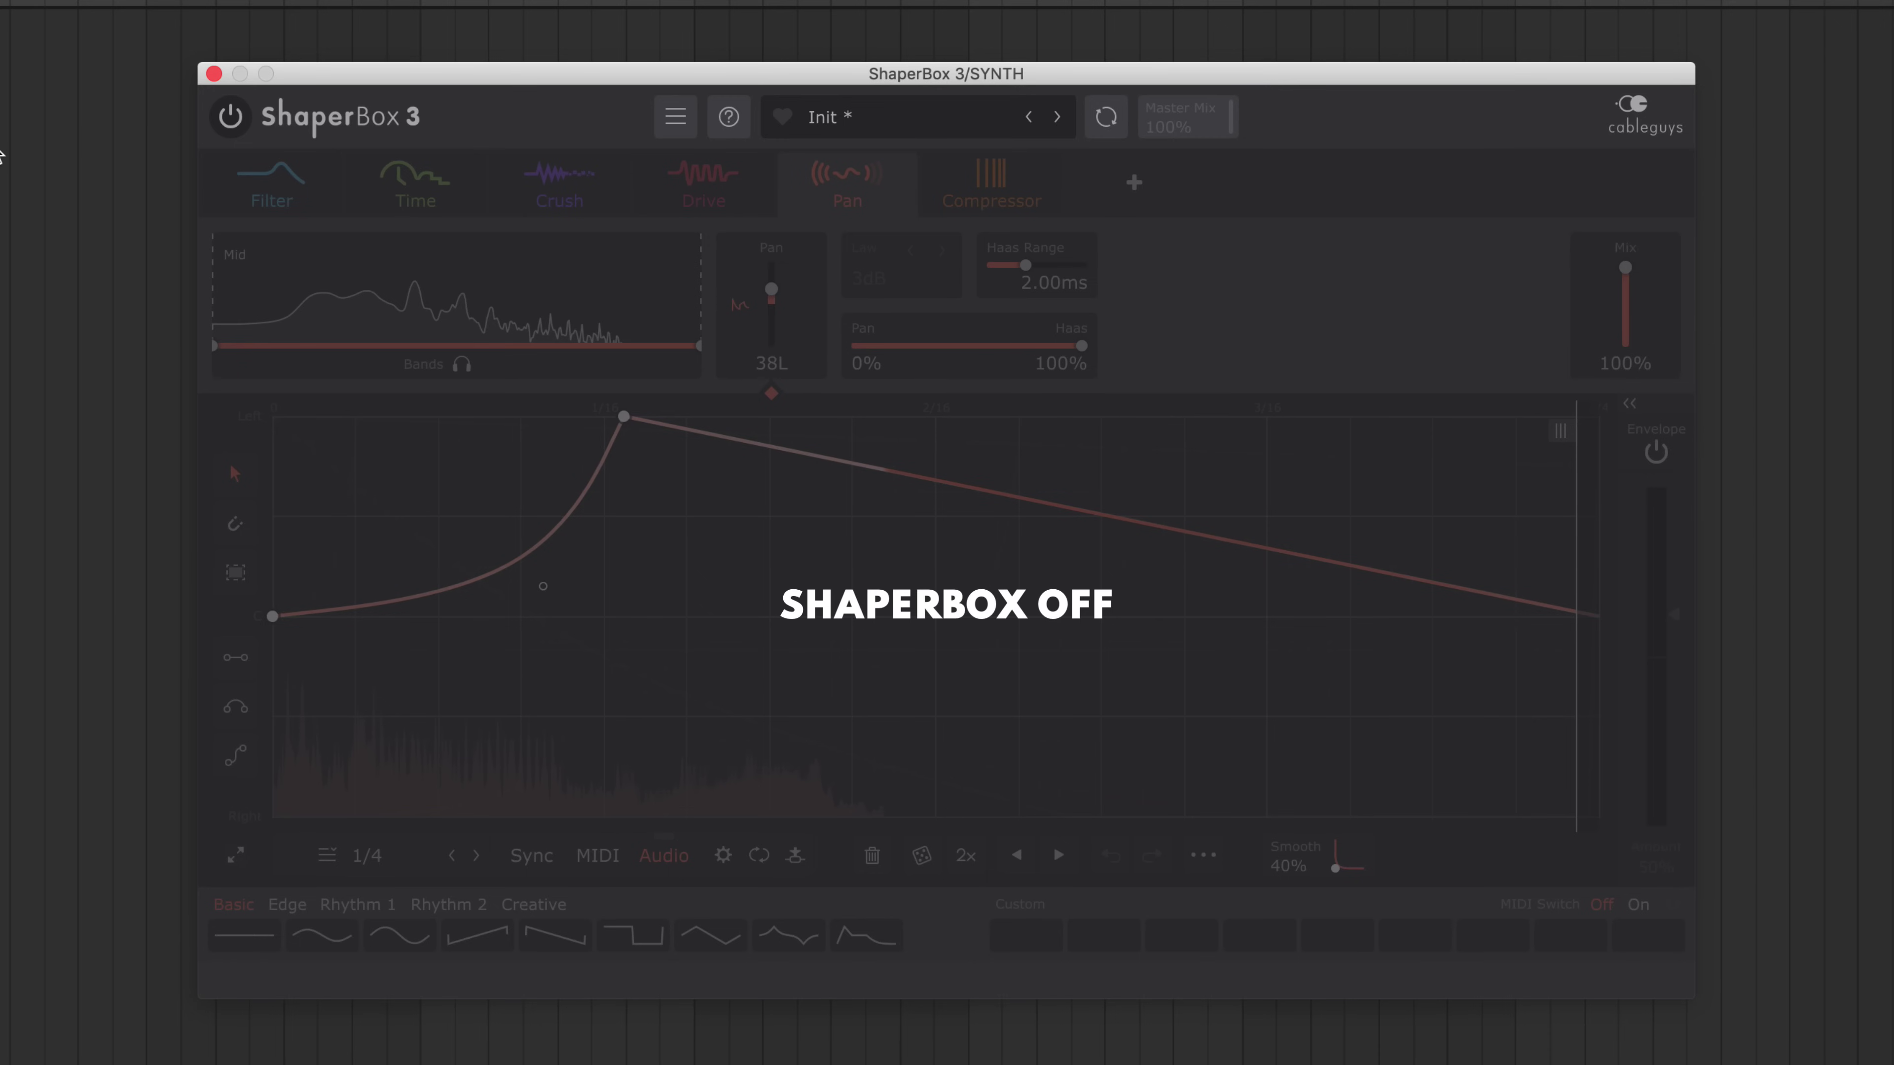
- Re-enable the plugin and add an audio-triggered Sidechain Volume shaper fed by the Kick track
click(229, 117)
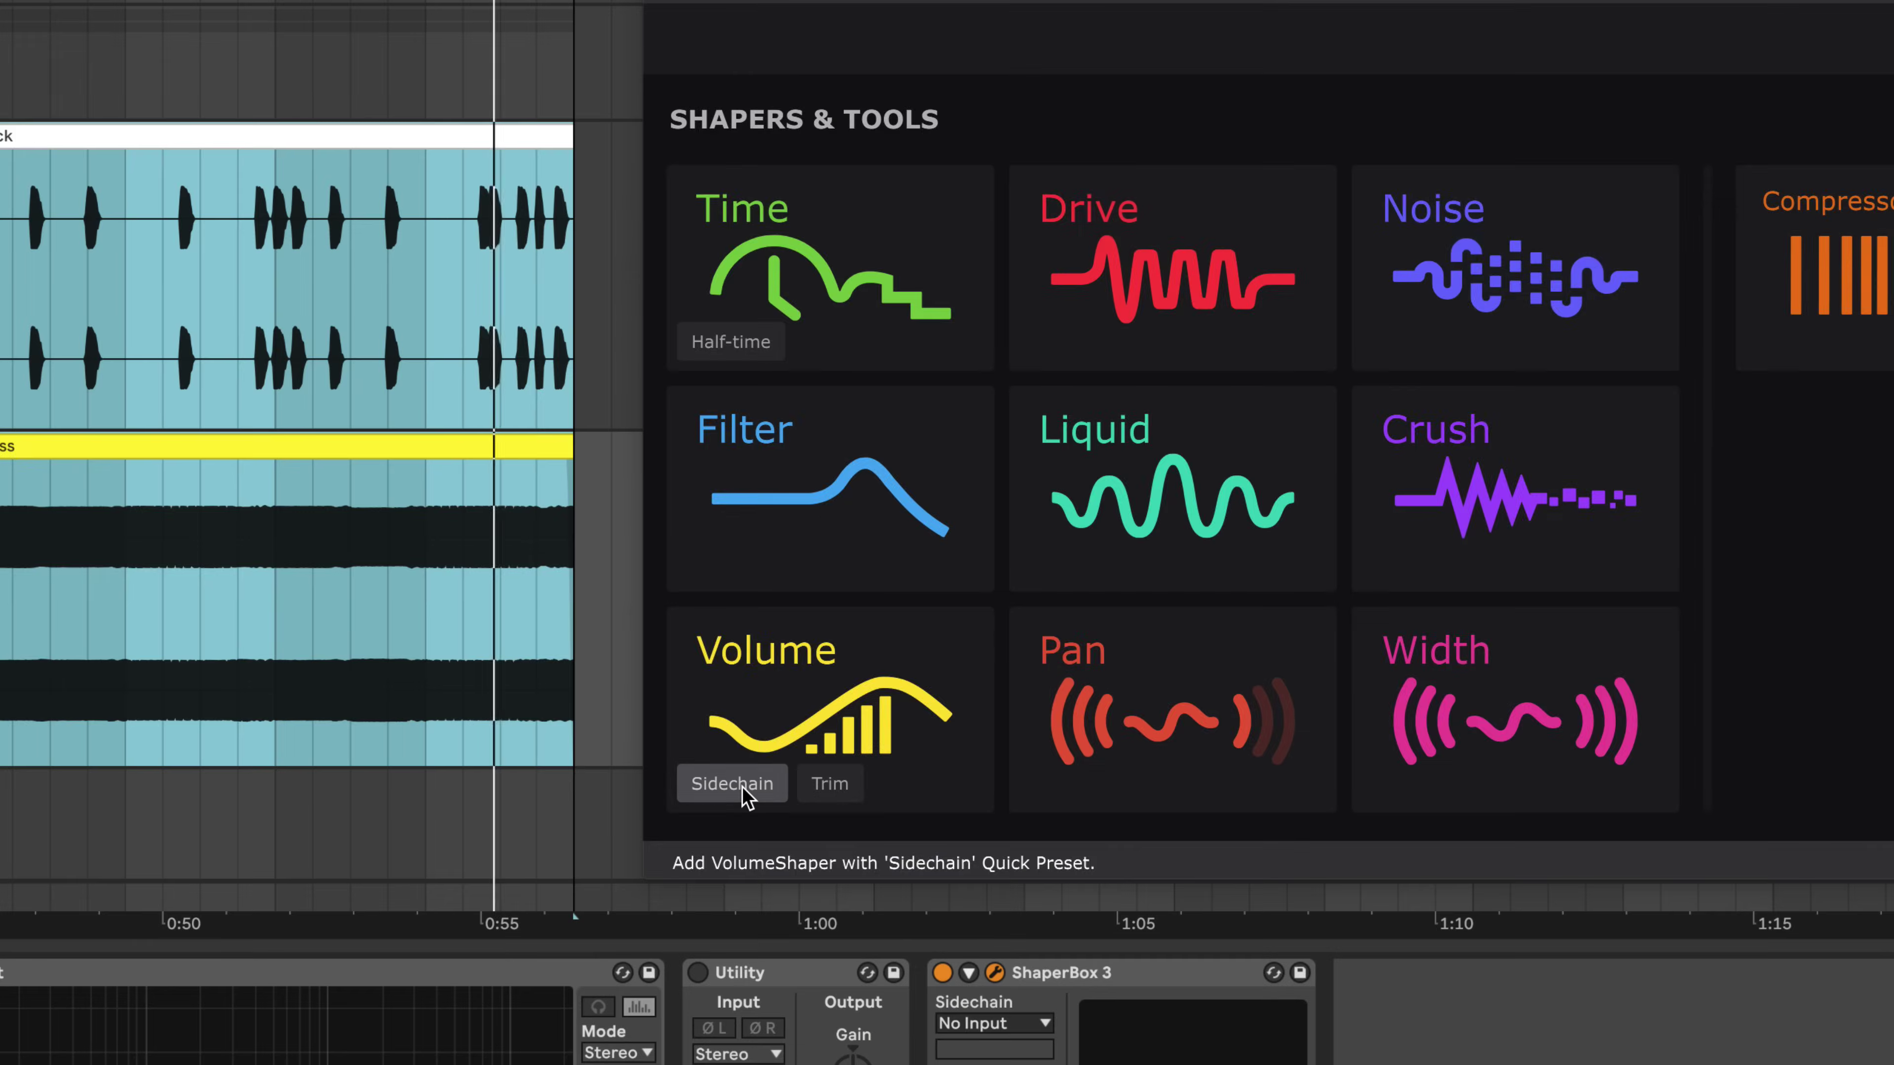
click(738, 785)
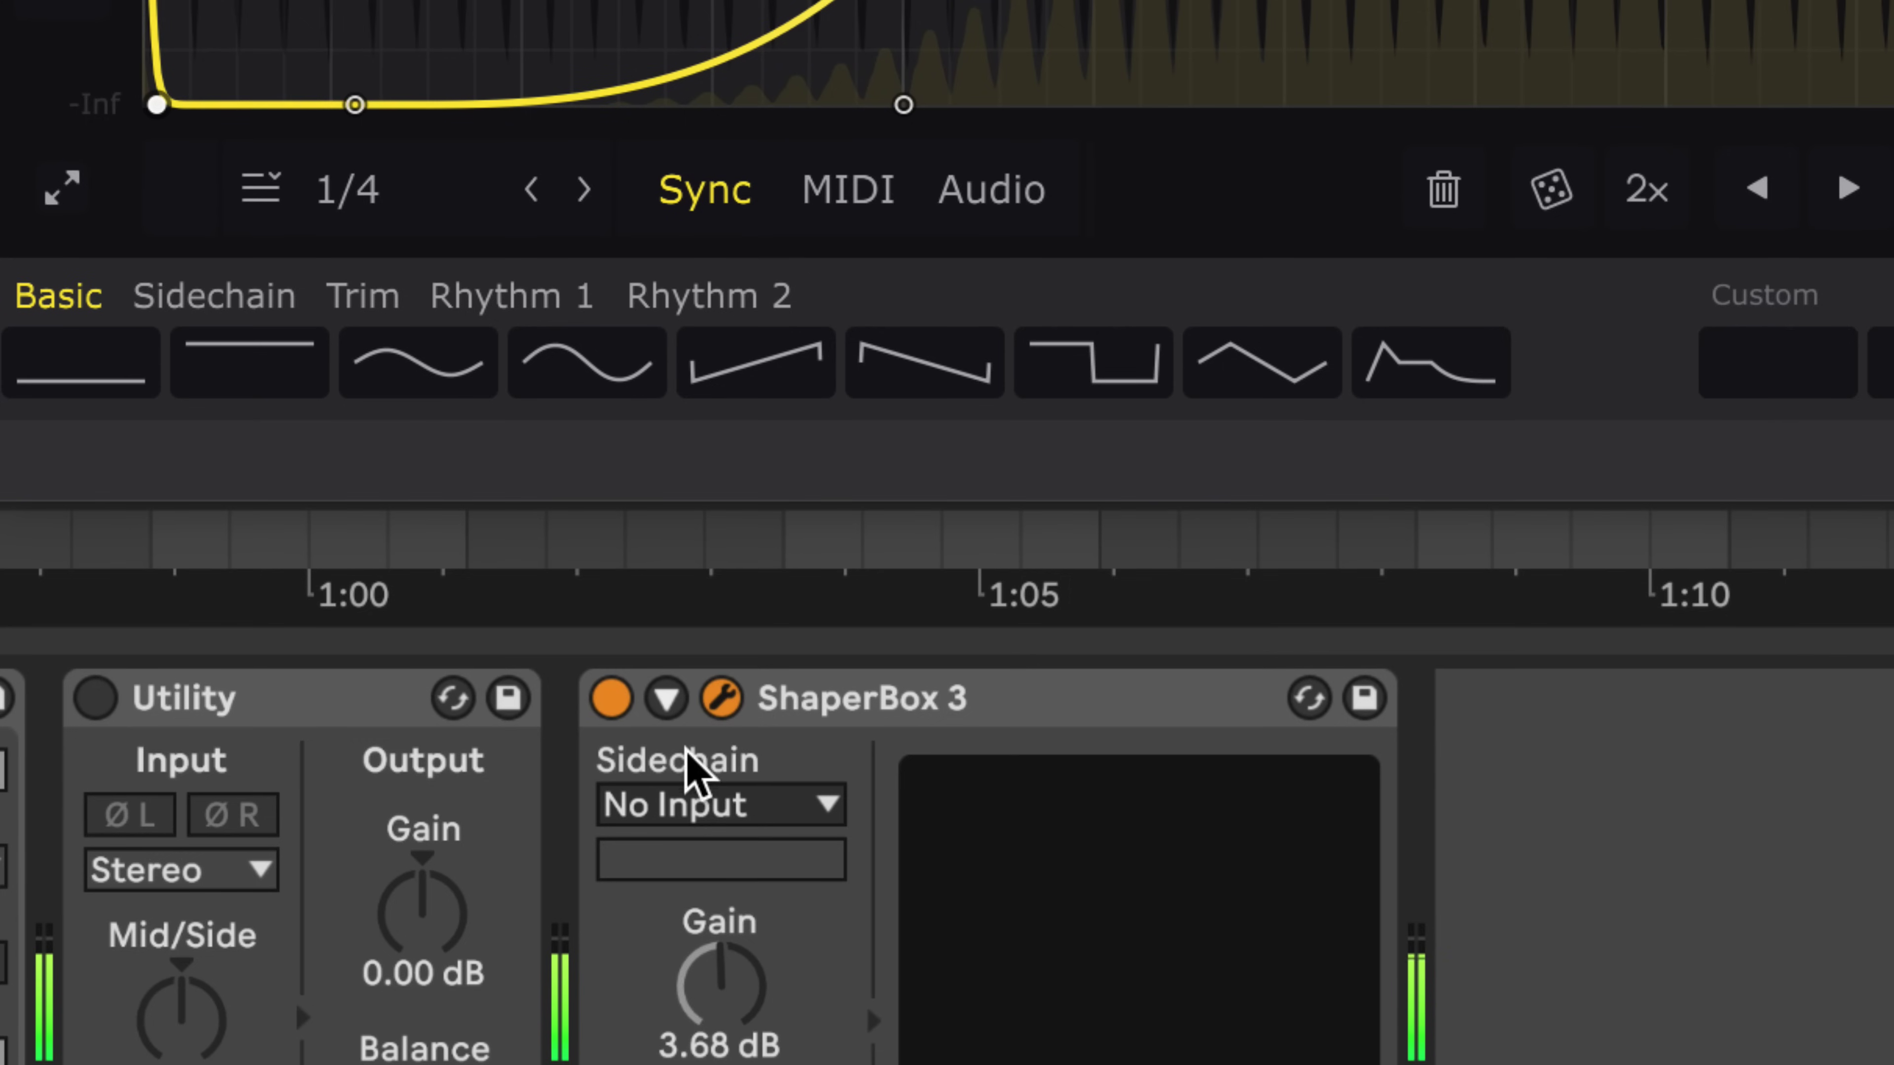
click(993, 1023)
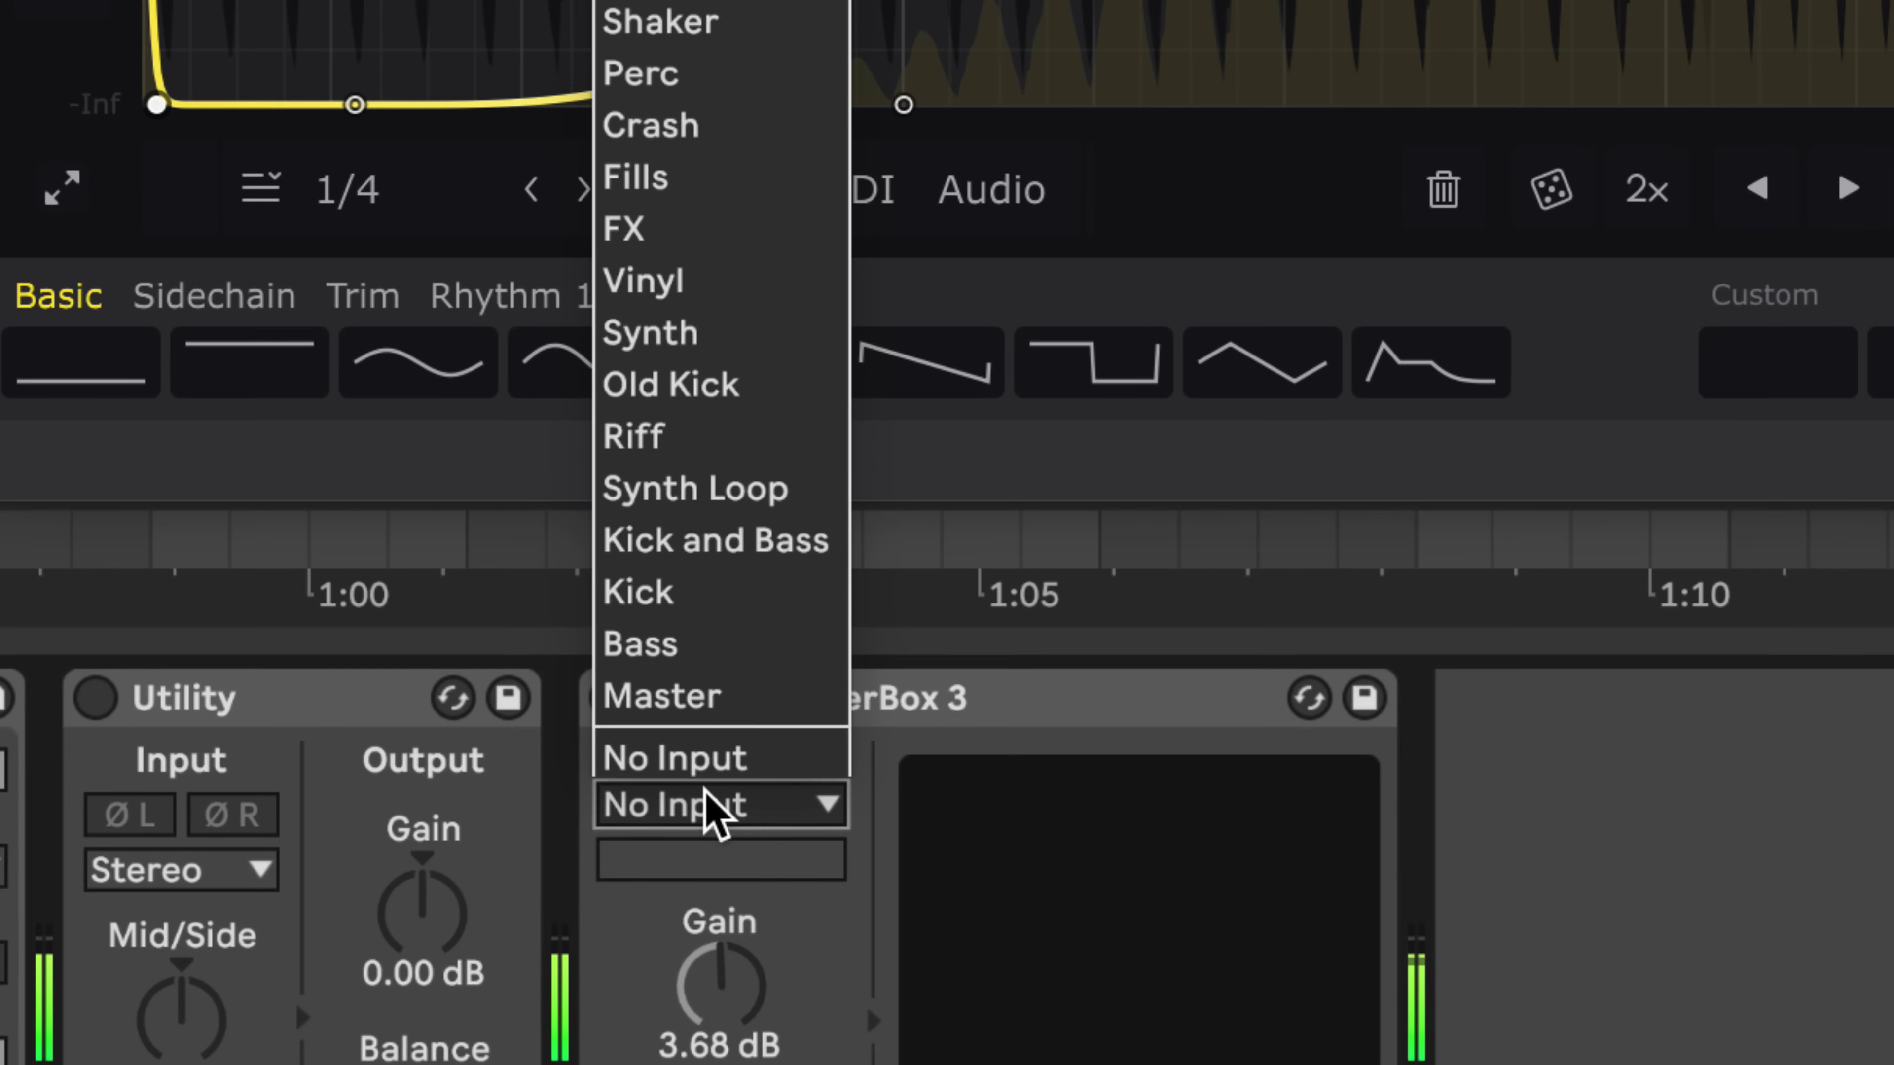
click(709, 597)
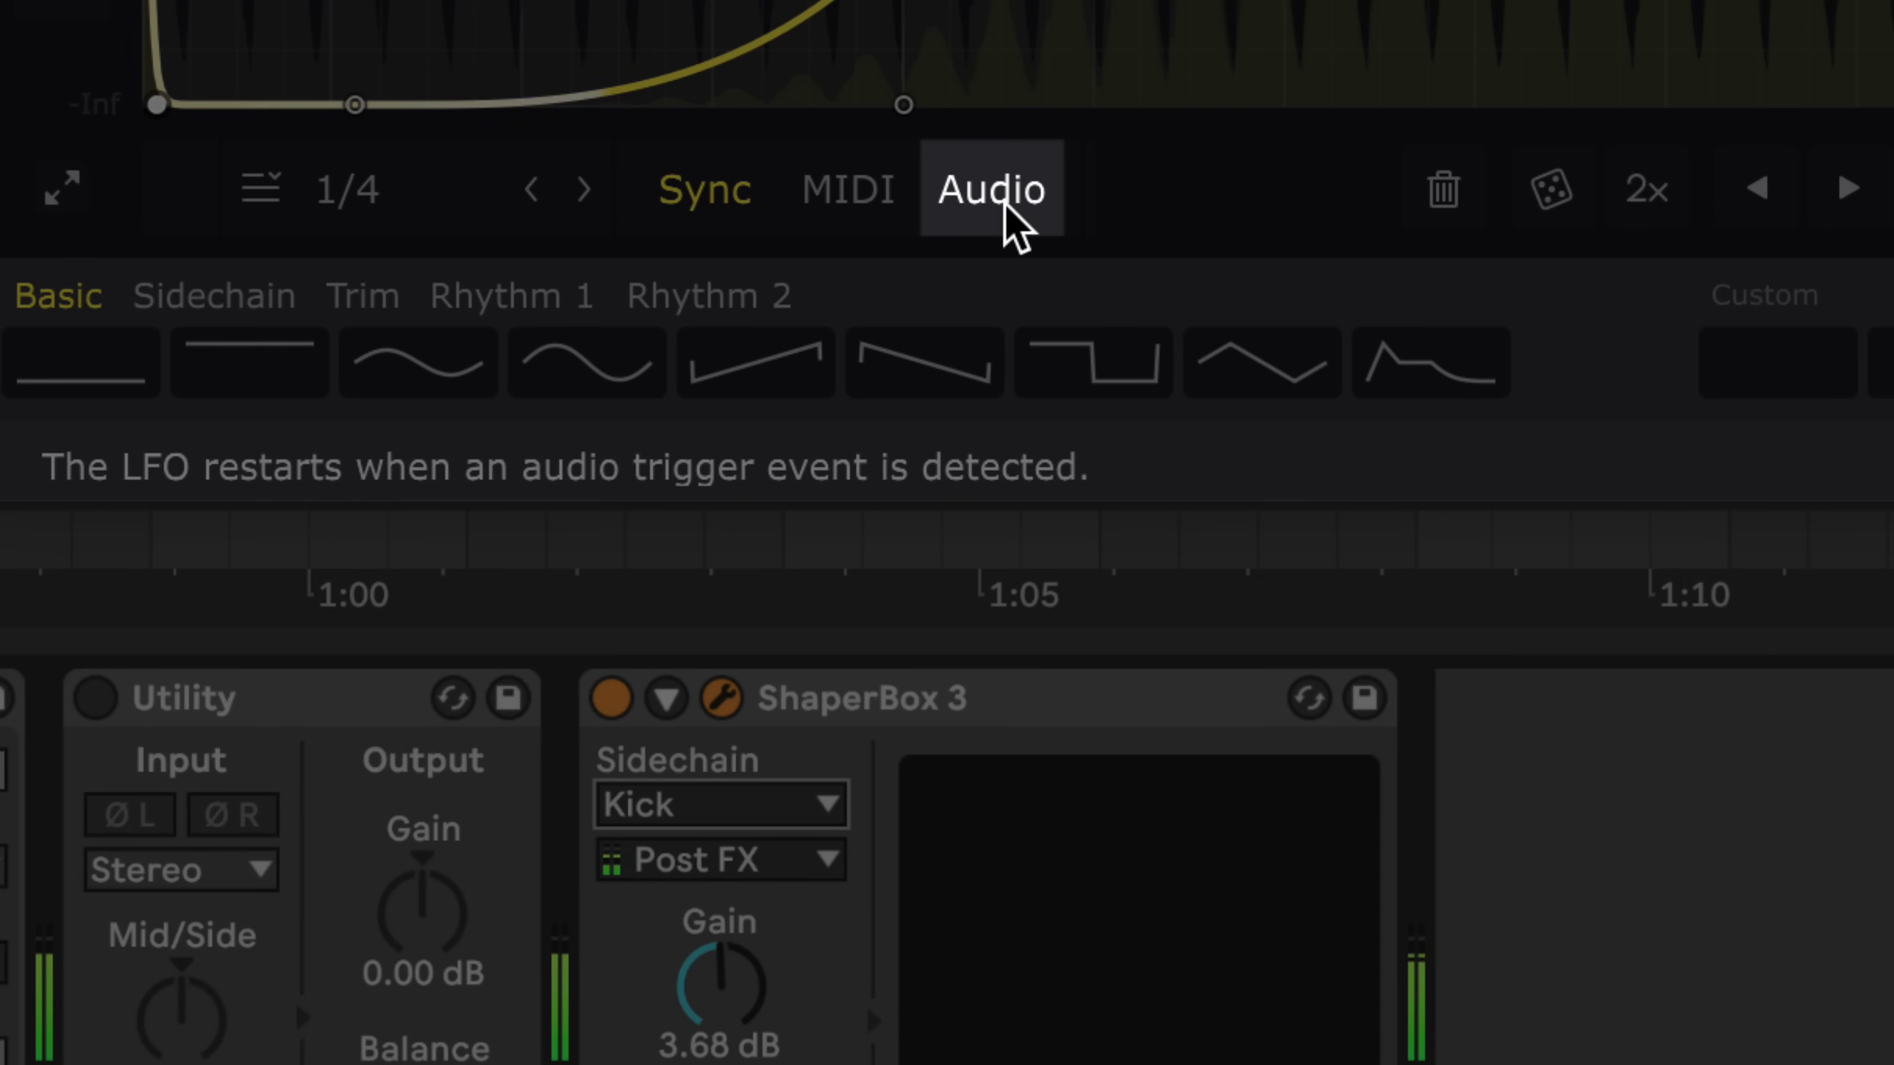
click(1014, 227)
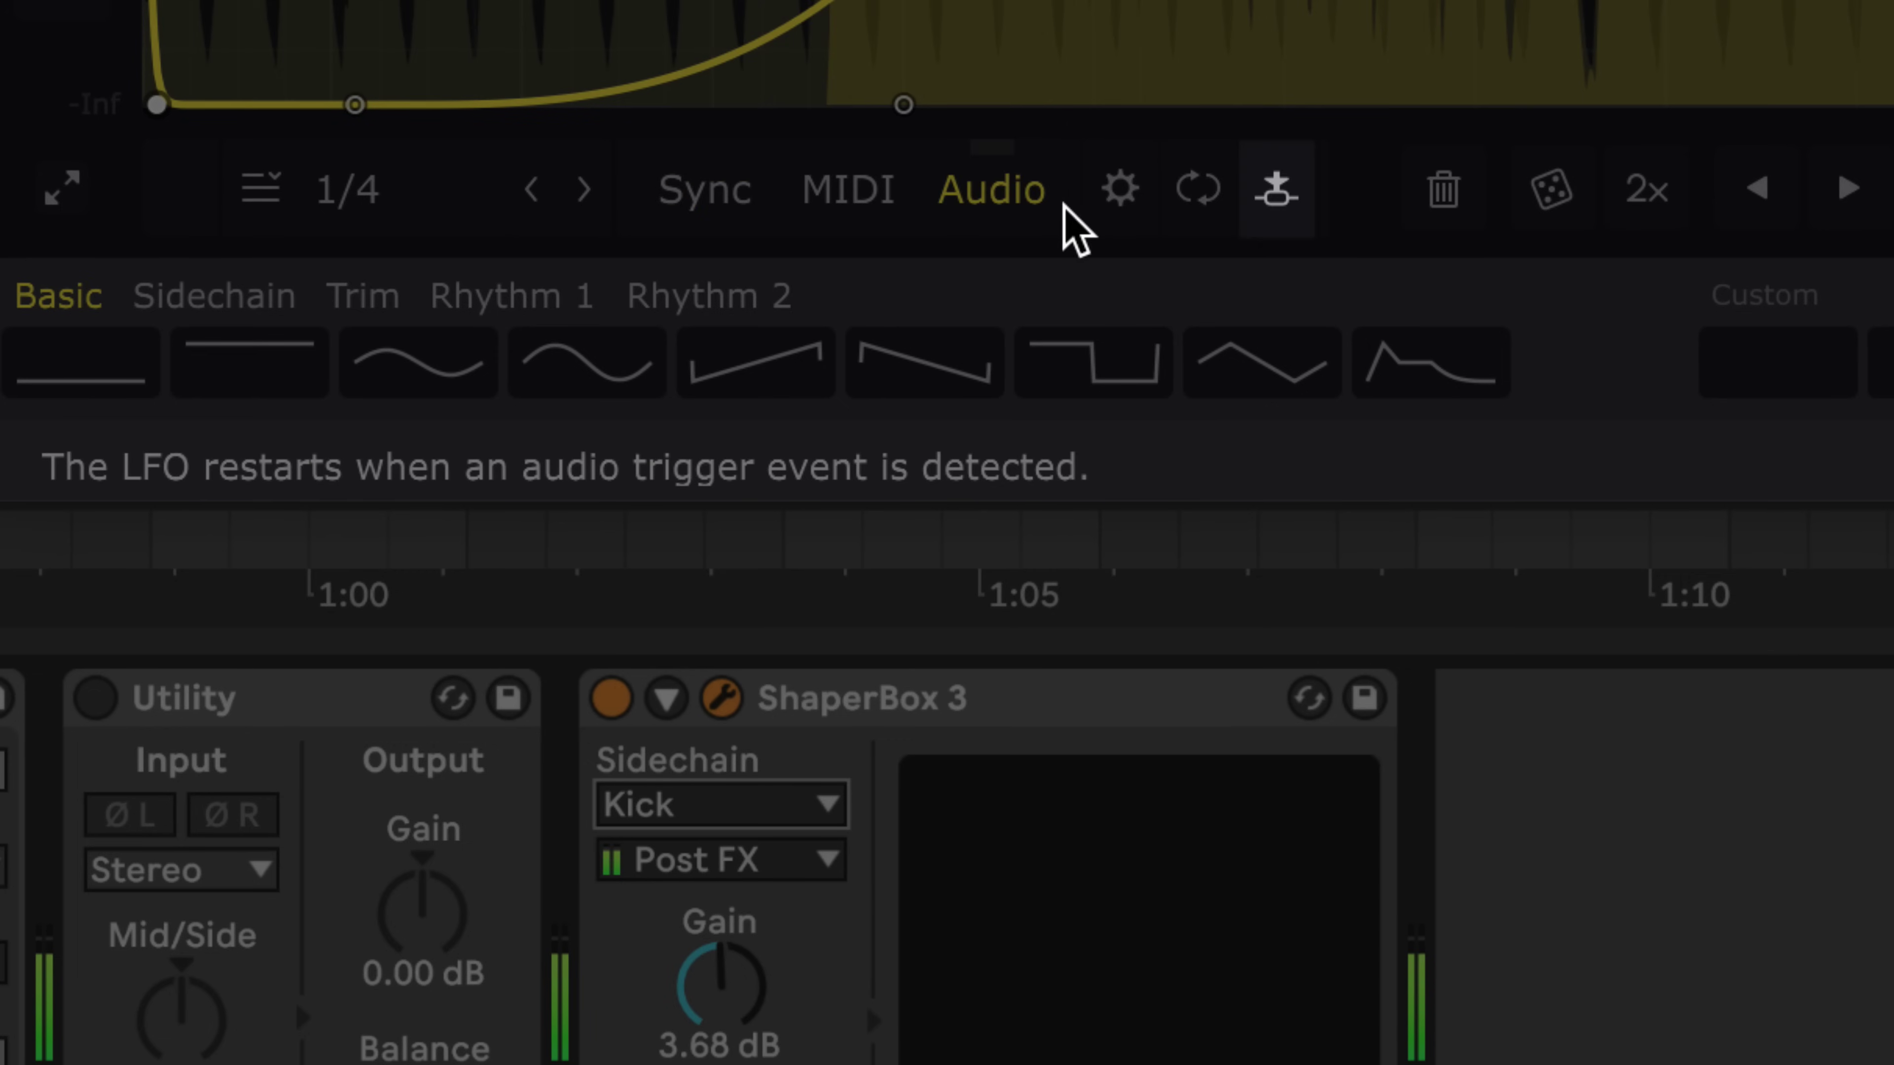
- Trigger from the external sidechain, then view the volume shaper's Mid and High bands
click(1278, 208)
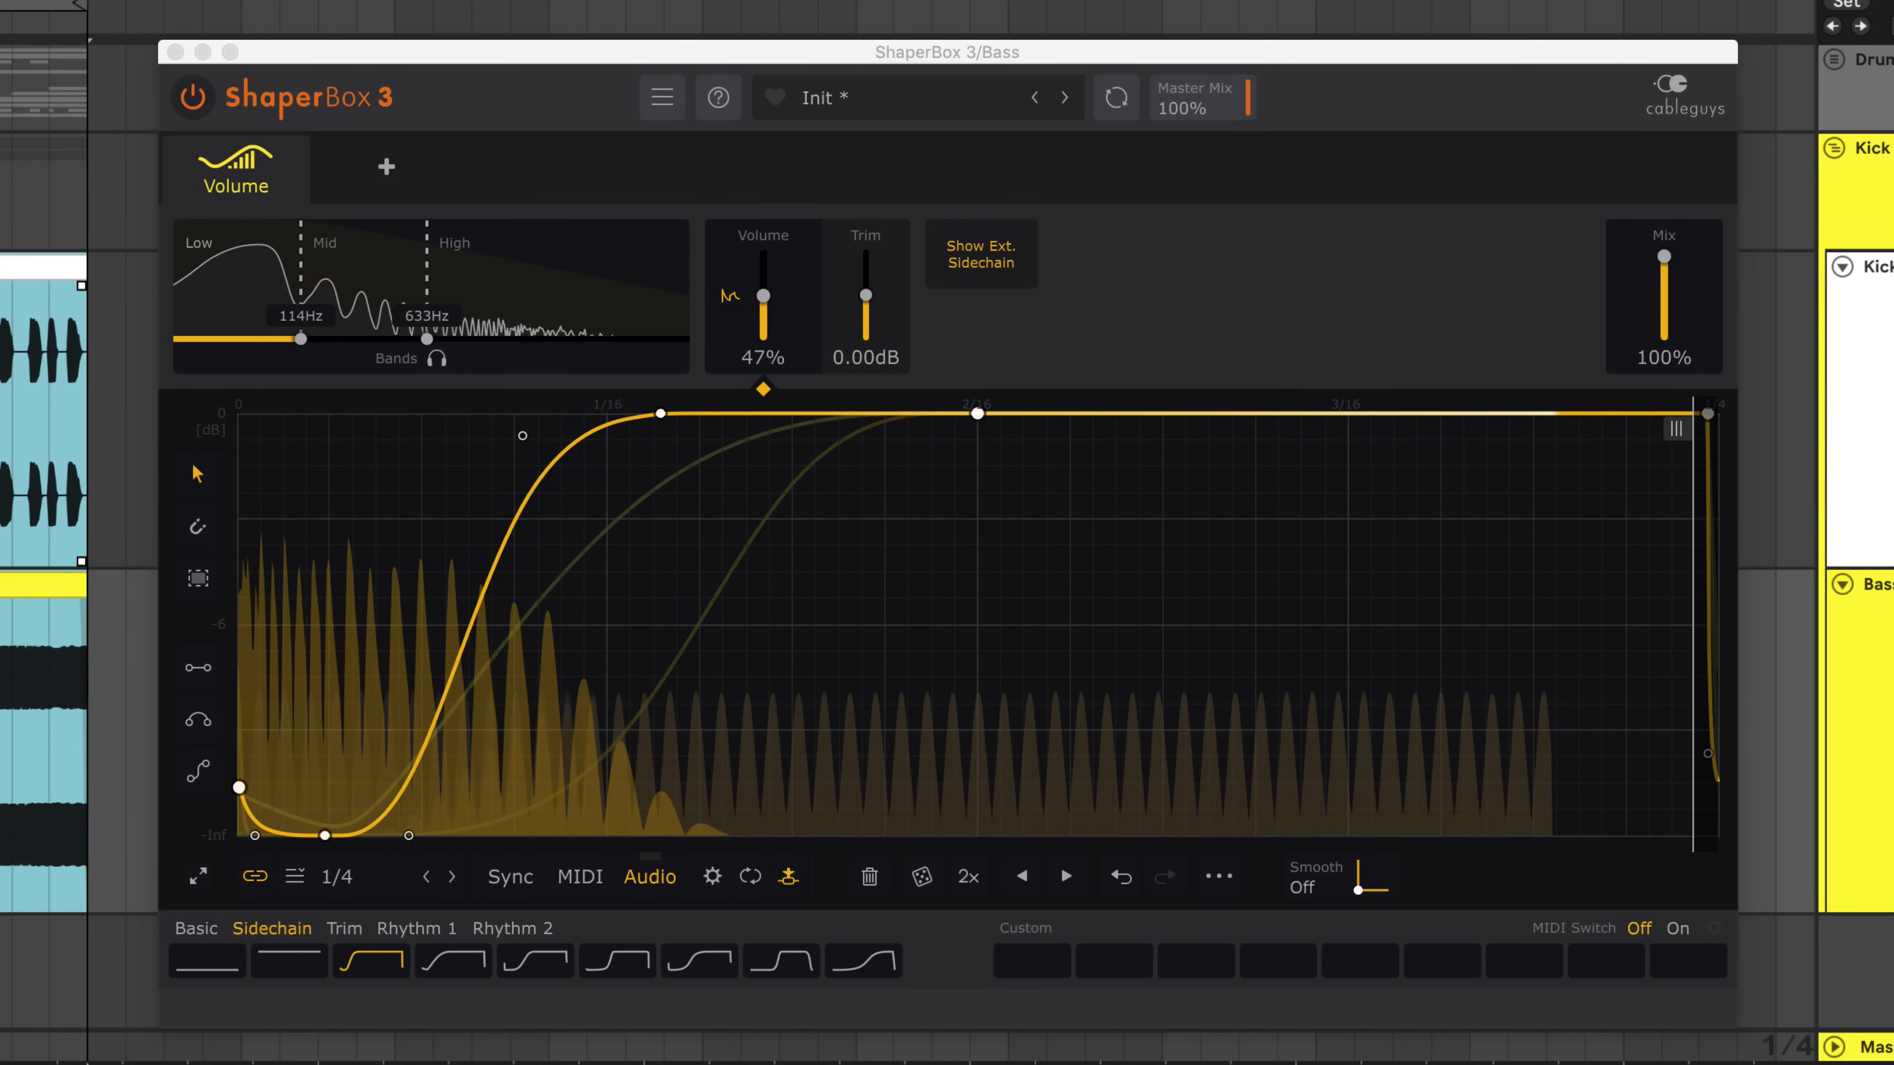
click(387, 276)
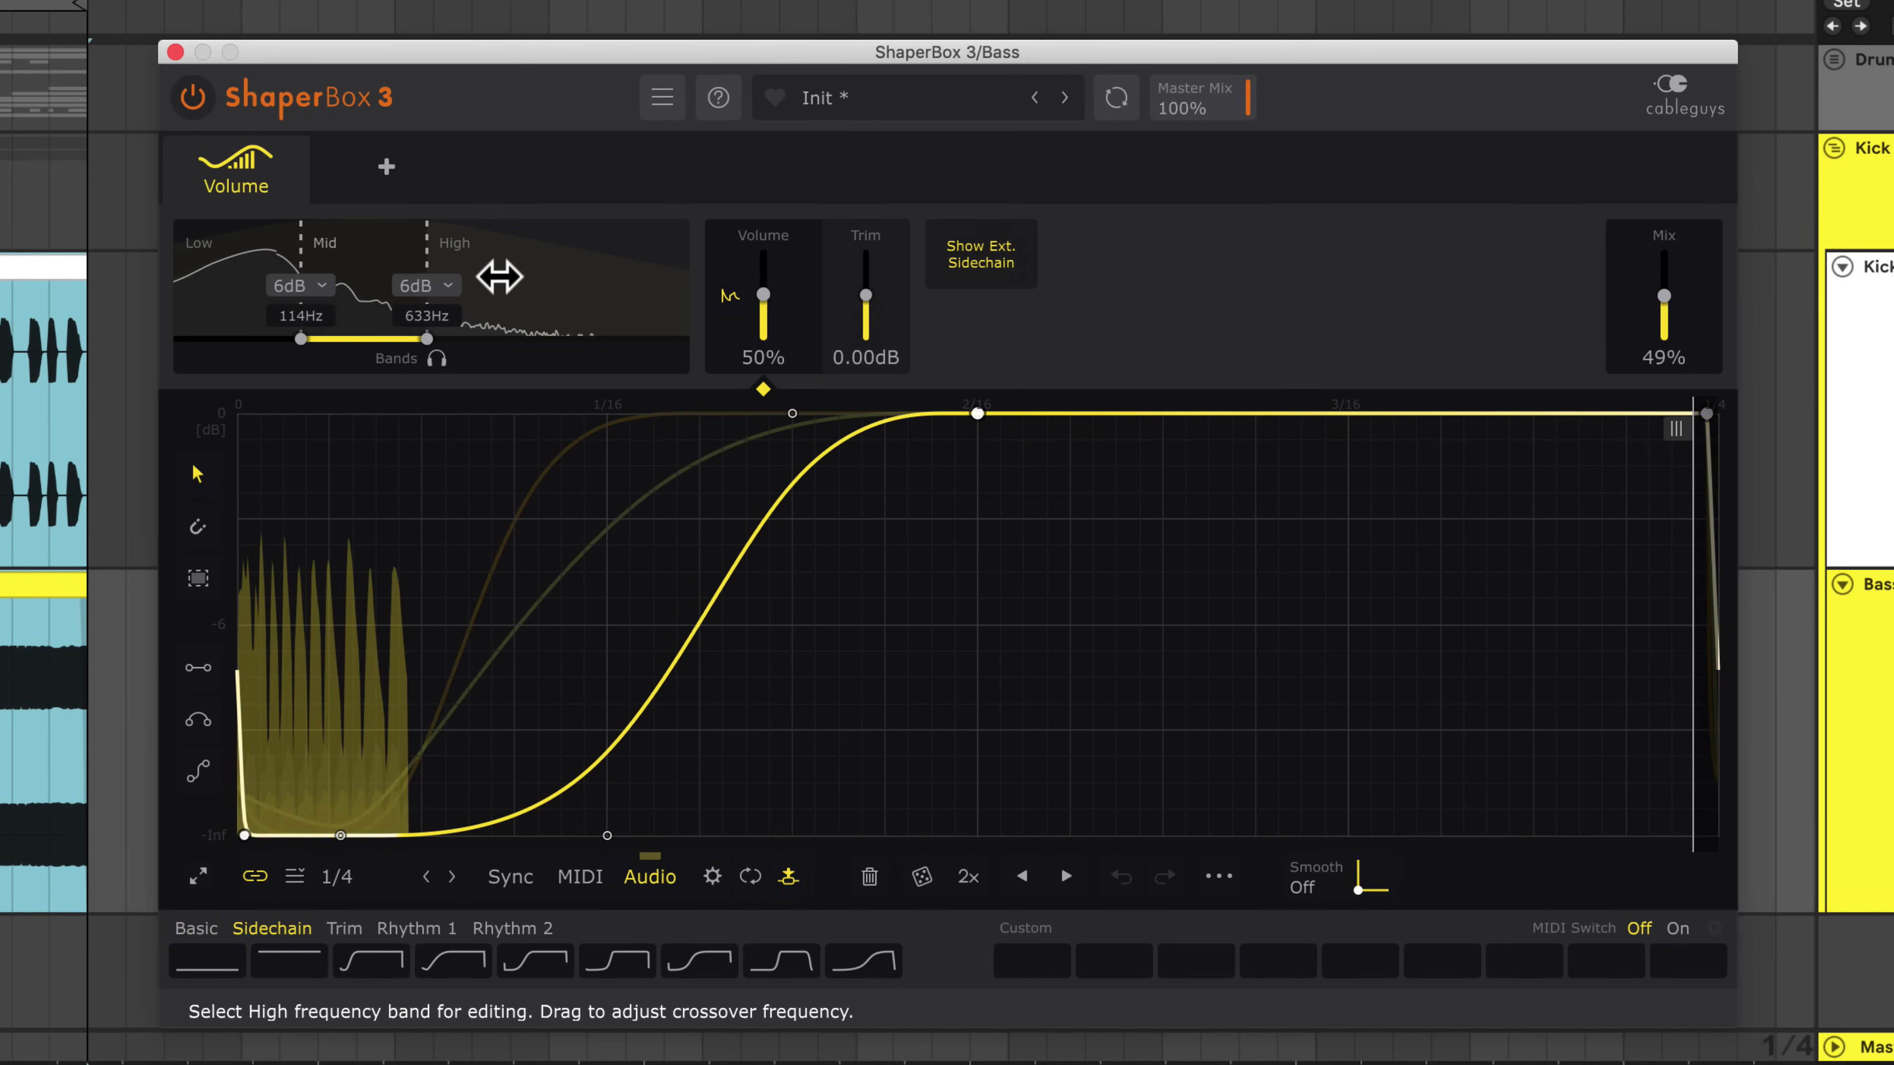
click(584, 278)
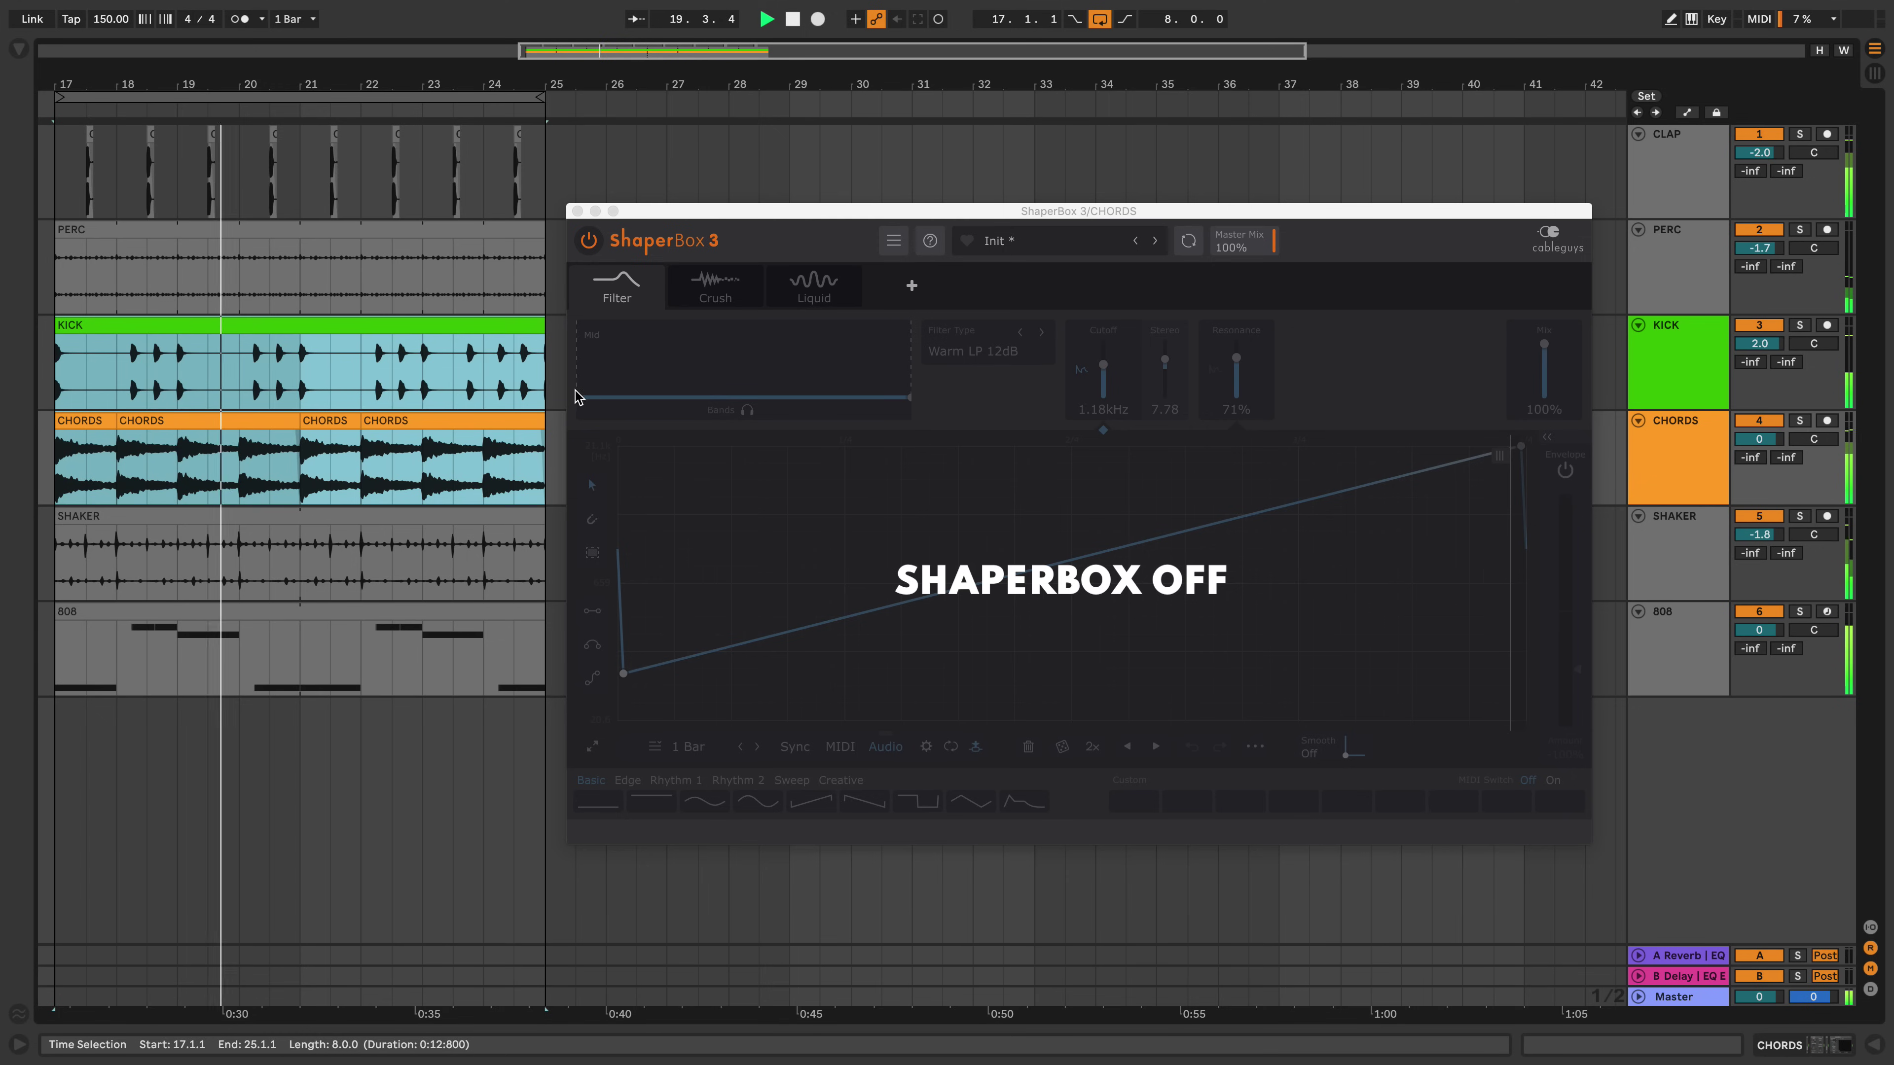
- Switch on the Filter, Crush and Liquid shapers in the CHORDS instance
click(582, 279)
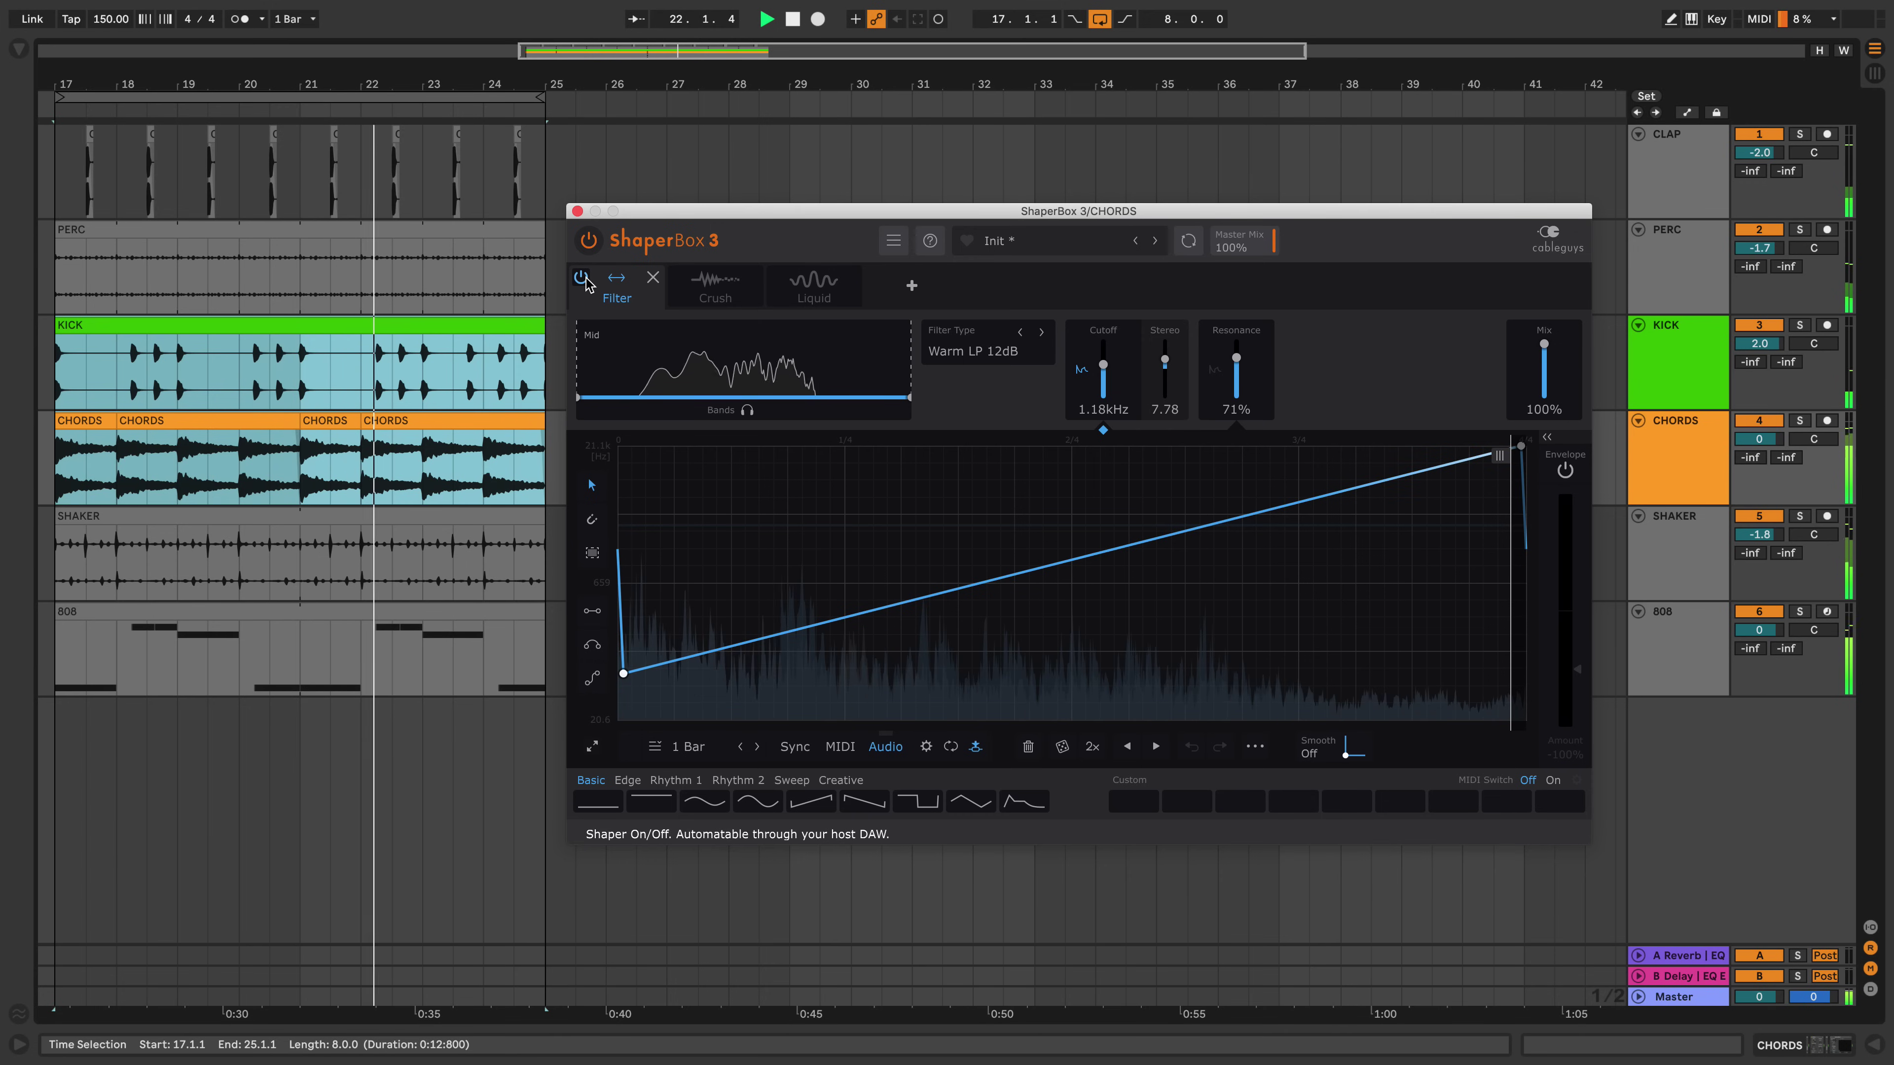
click(698, 291)
click(679, 279)
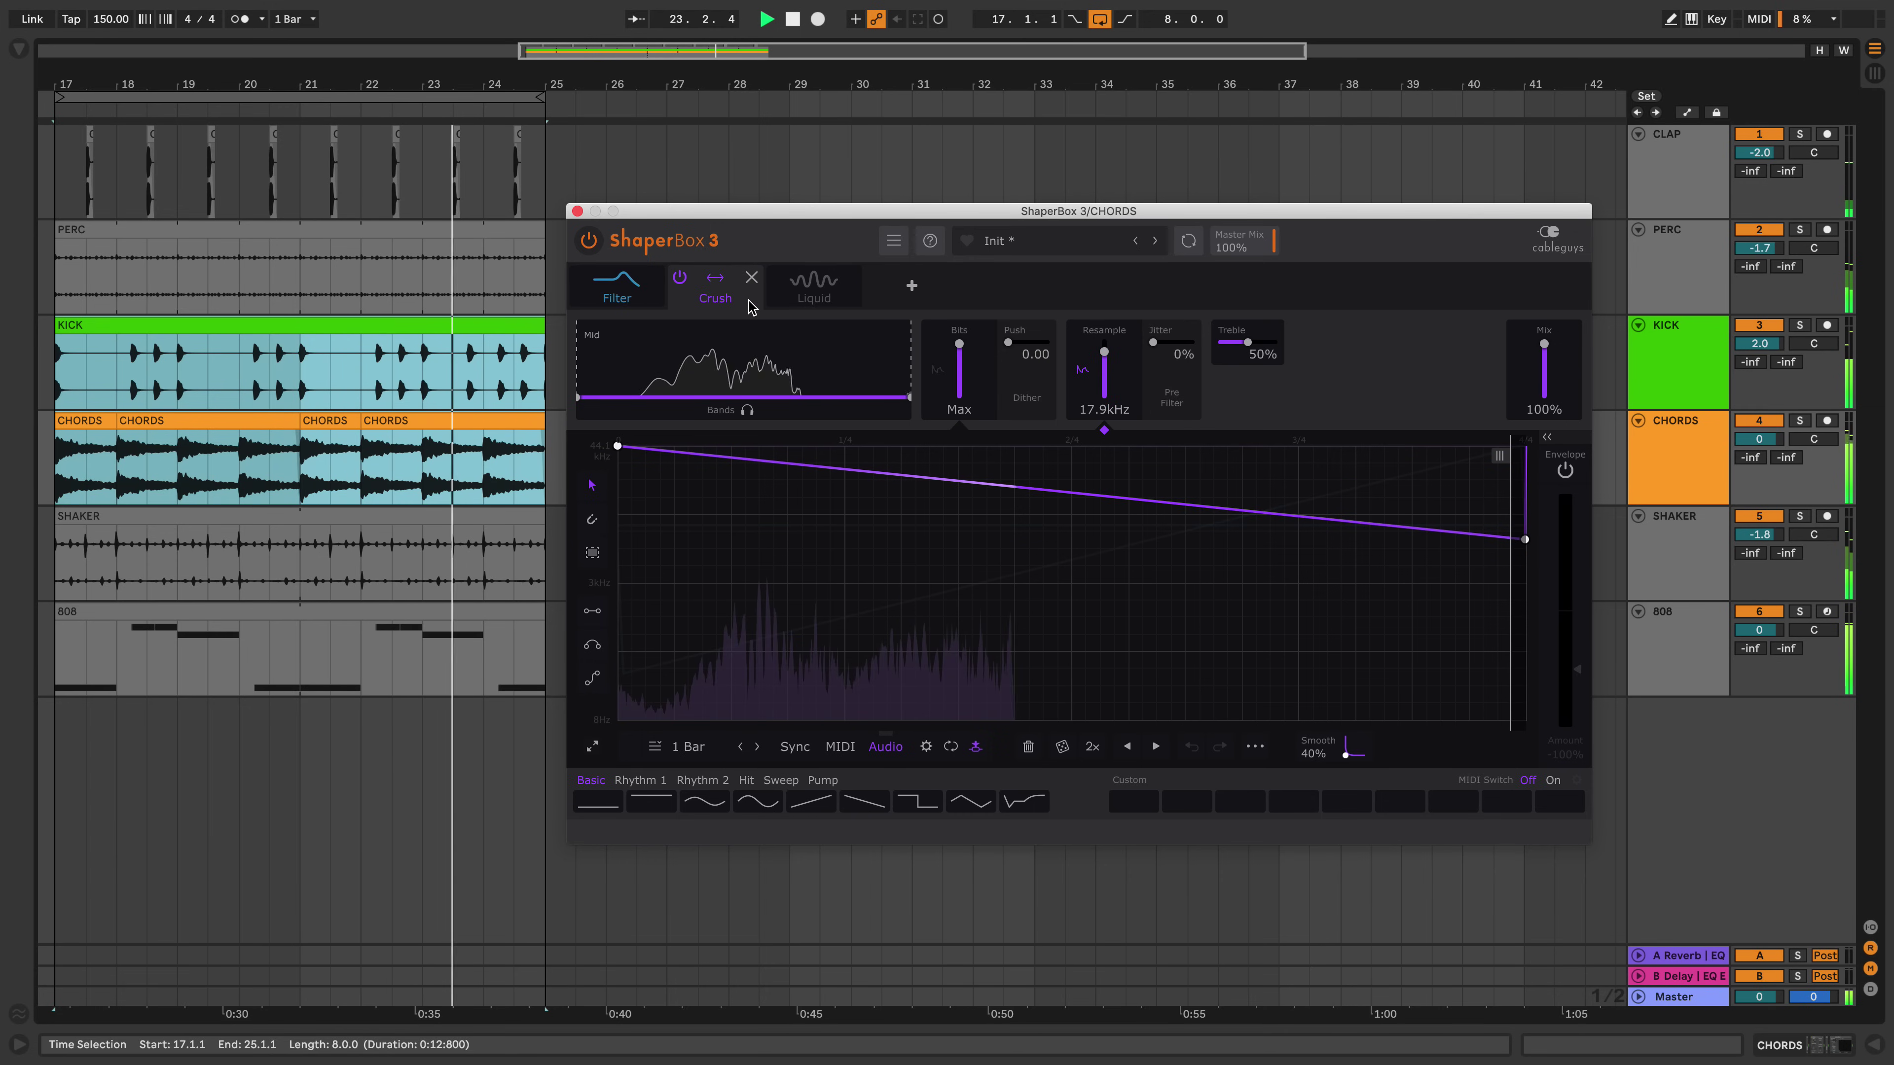
click(775, 306)
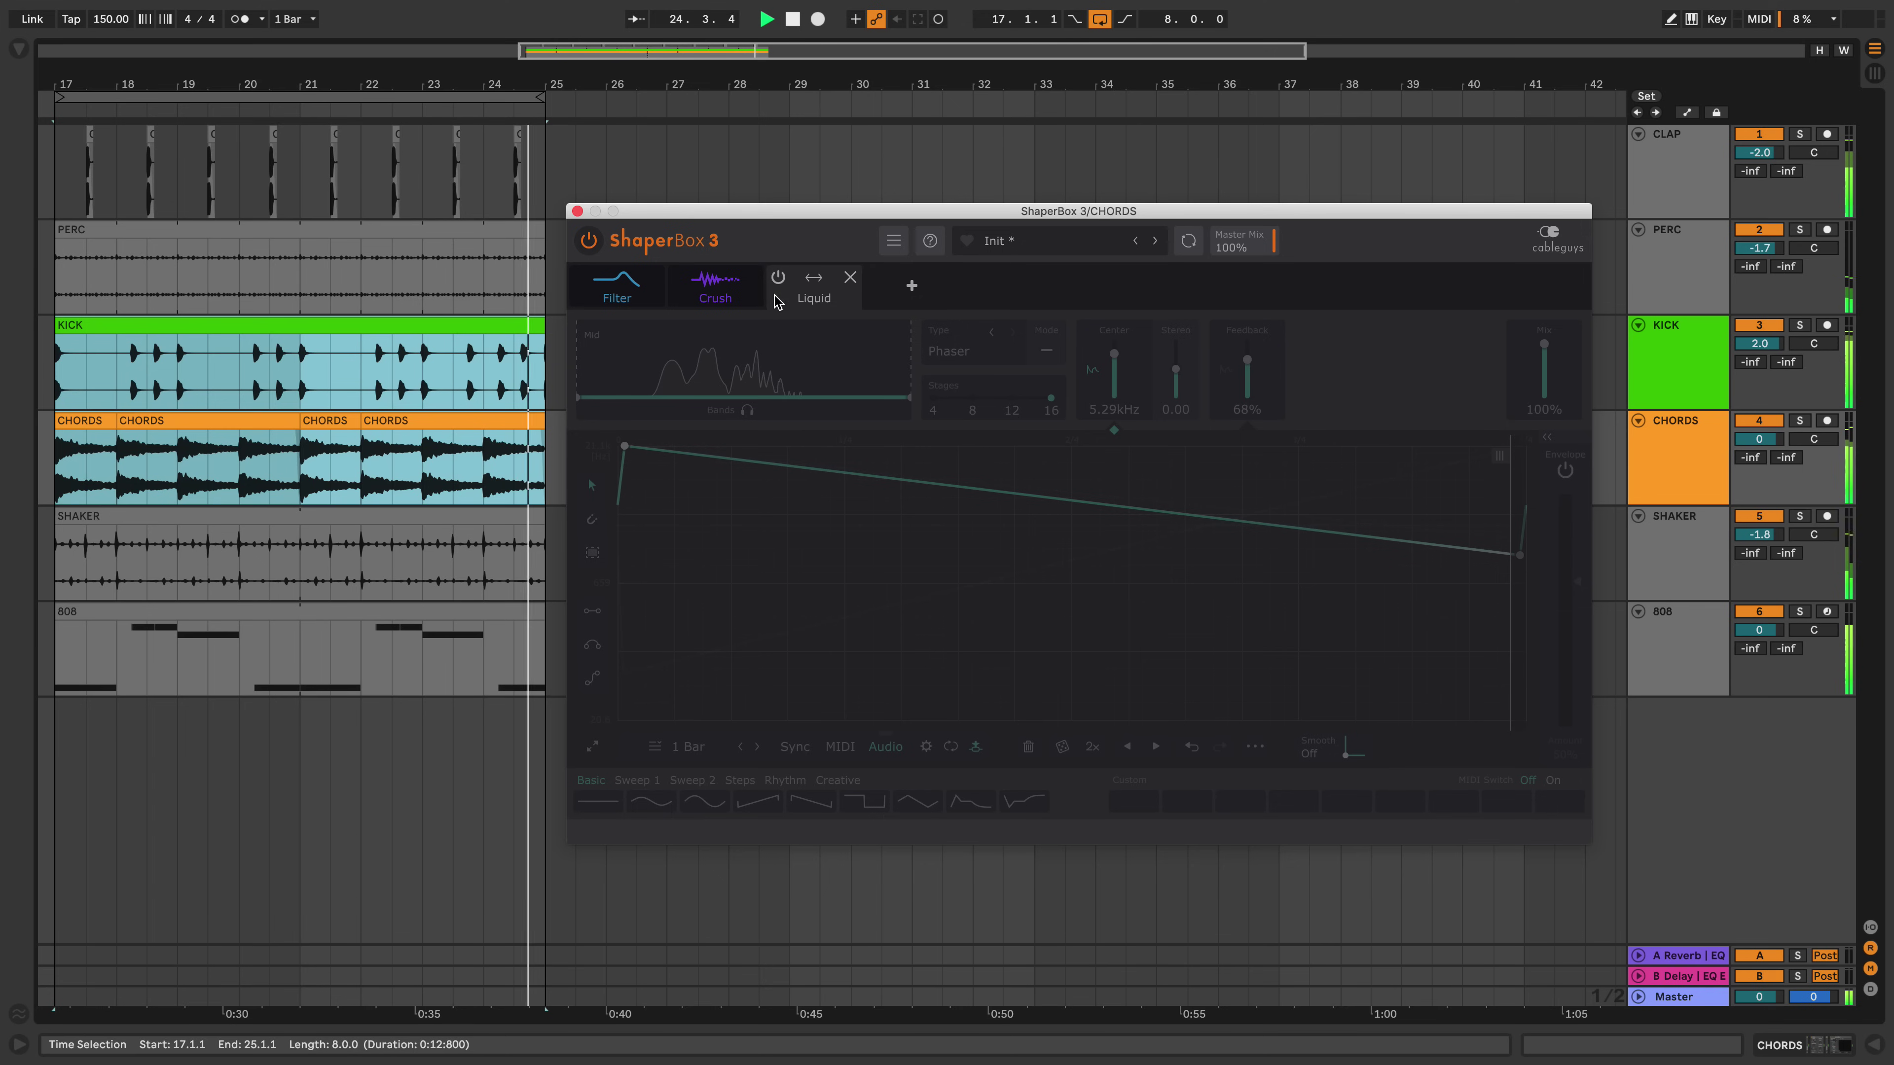
click(777, 278)
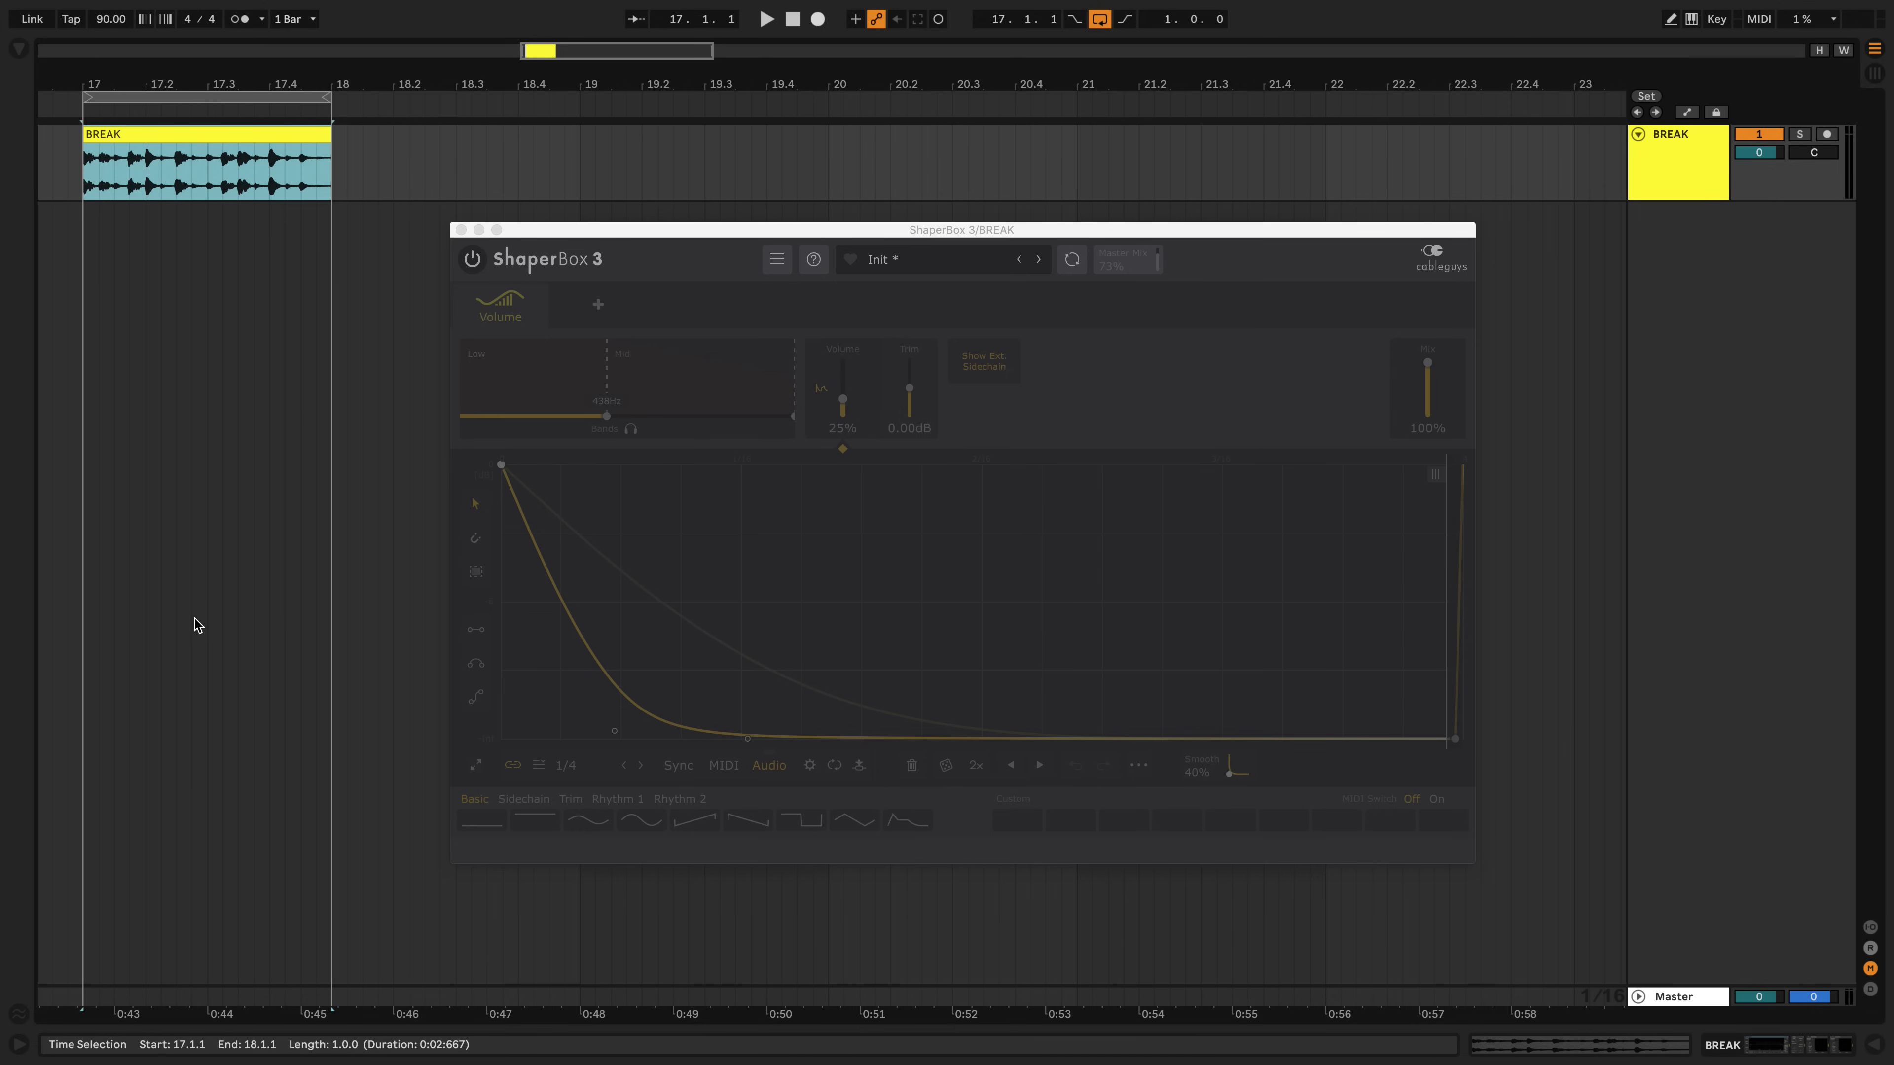
- Start the BREAK loop playing and take ShaperBox out of bypass
key(space)
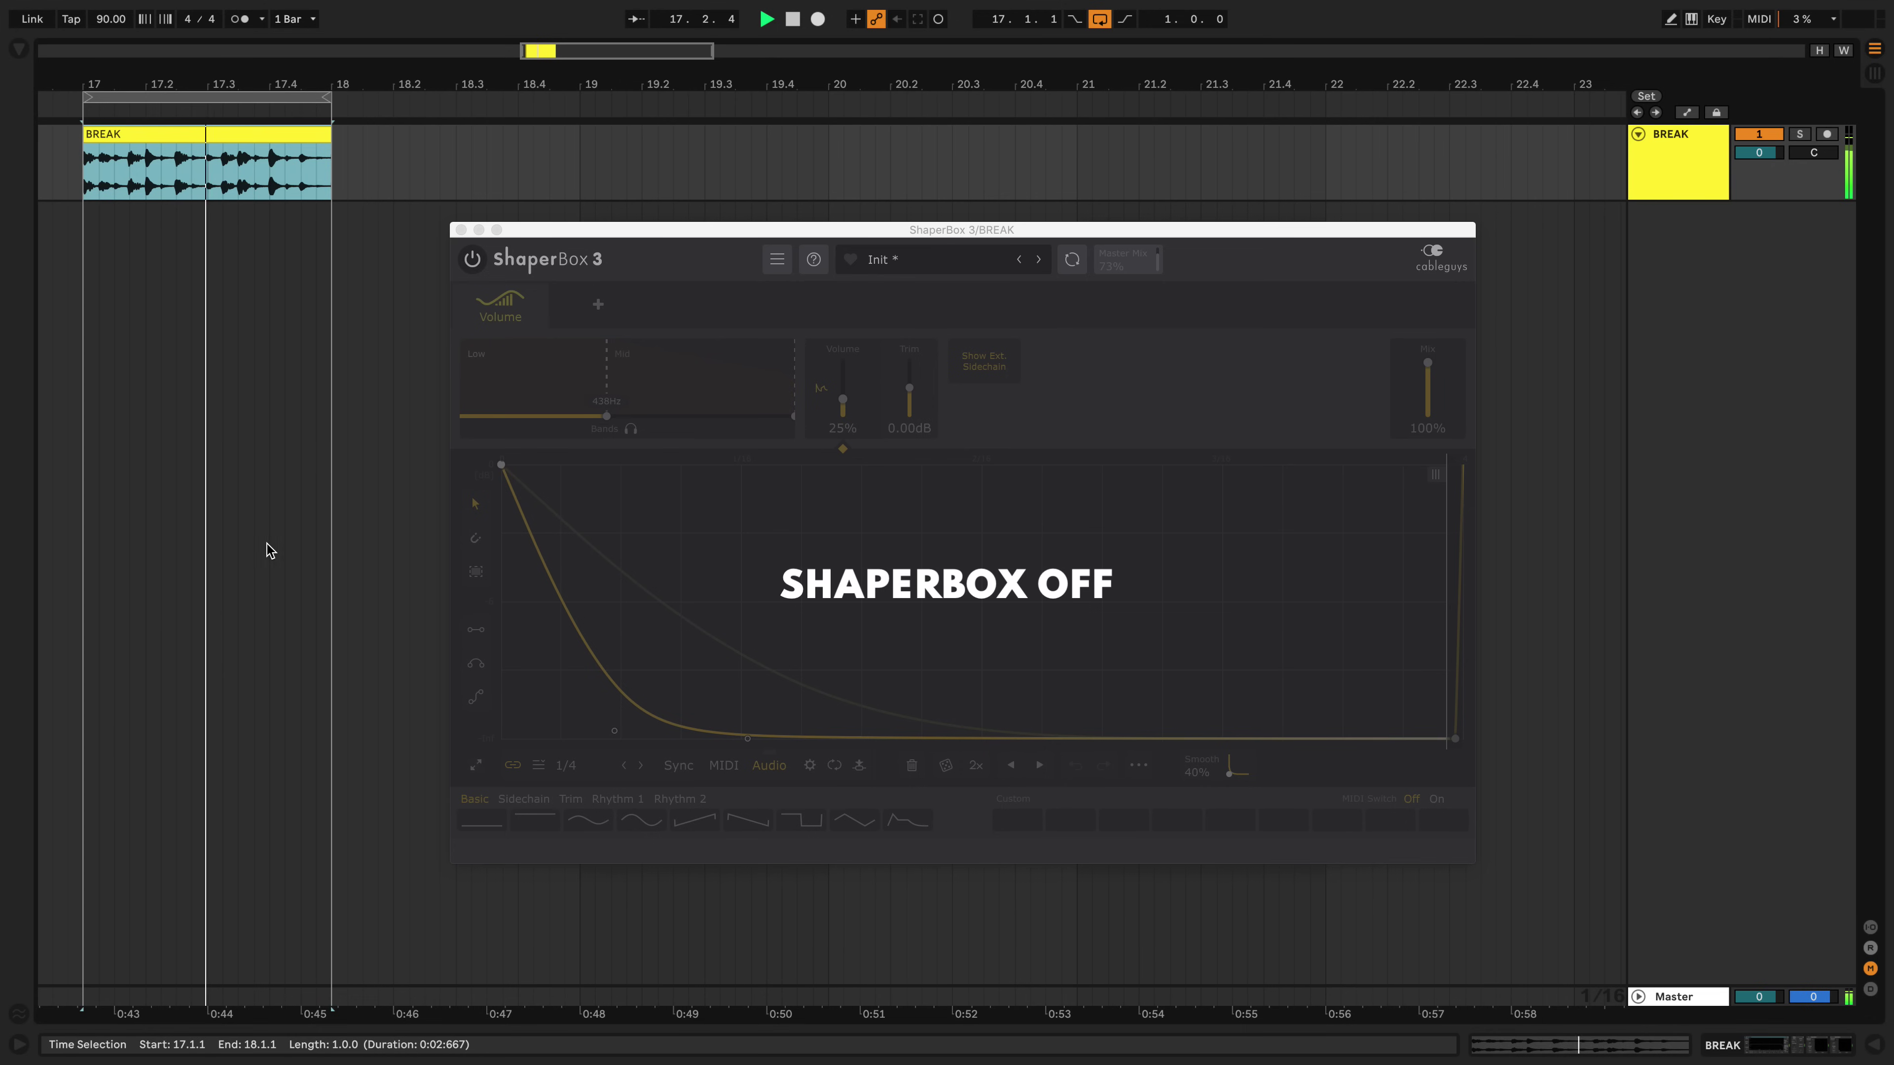
mouse_move(464, 296)
click(473, 261)
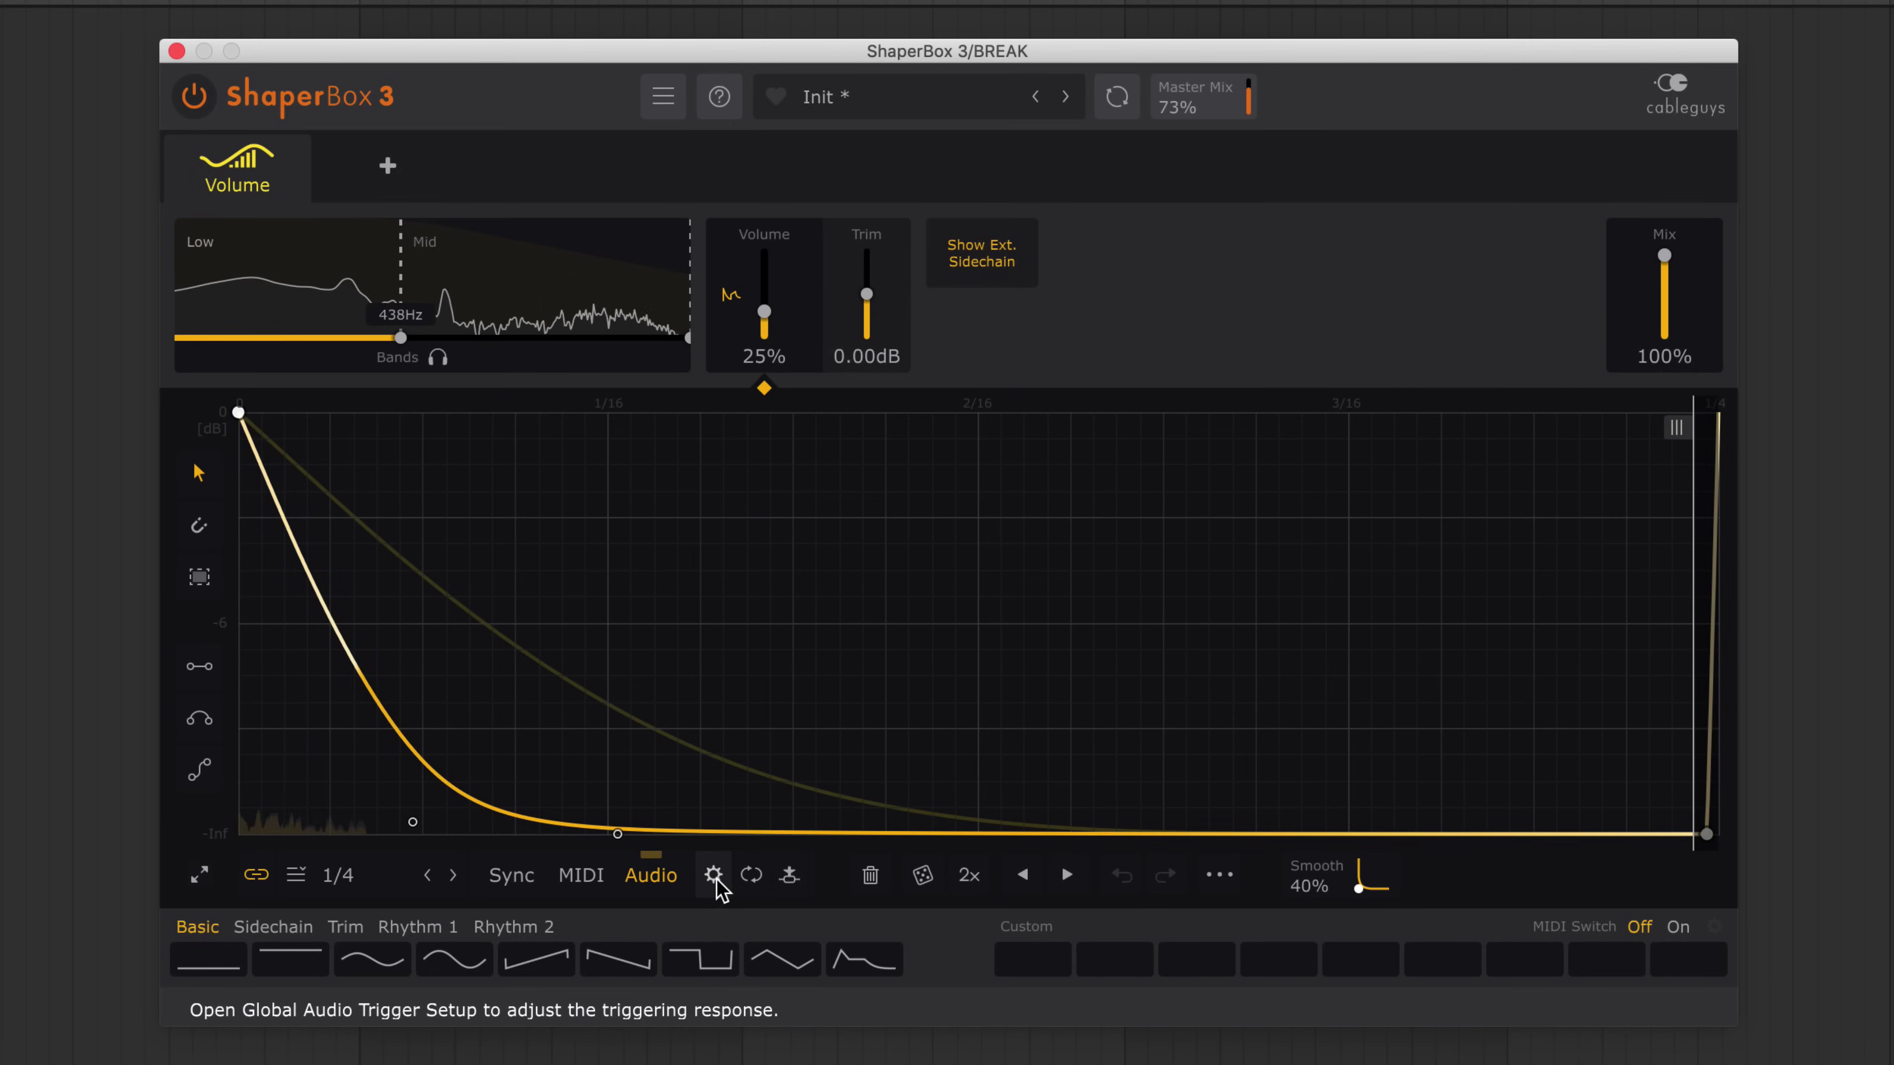
- Open the global audio trigger settings and raise the threshold to -18.8dB
click(714, 875)
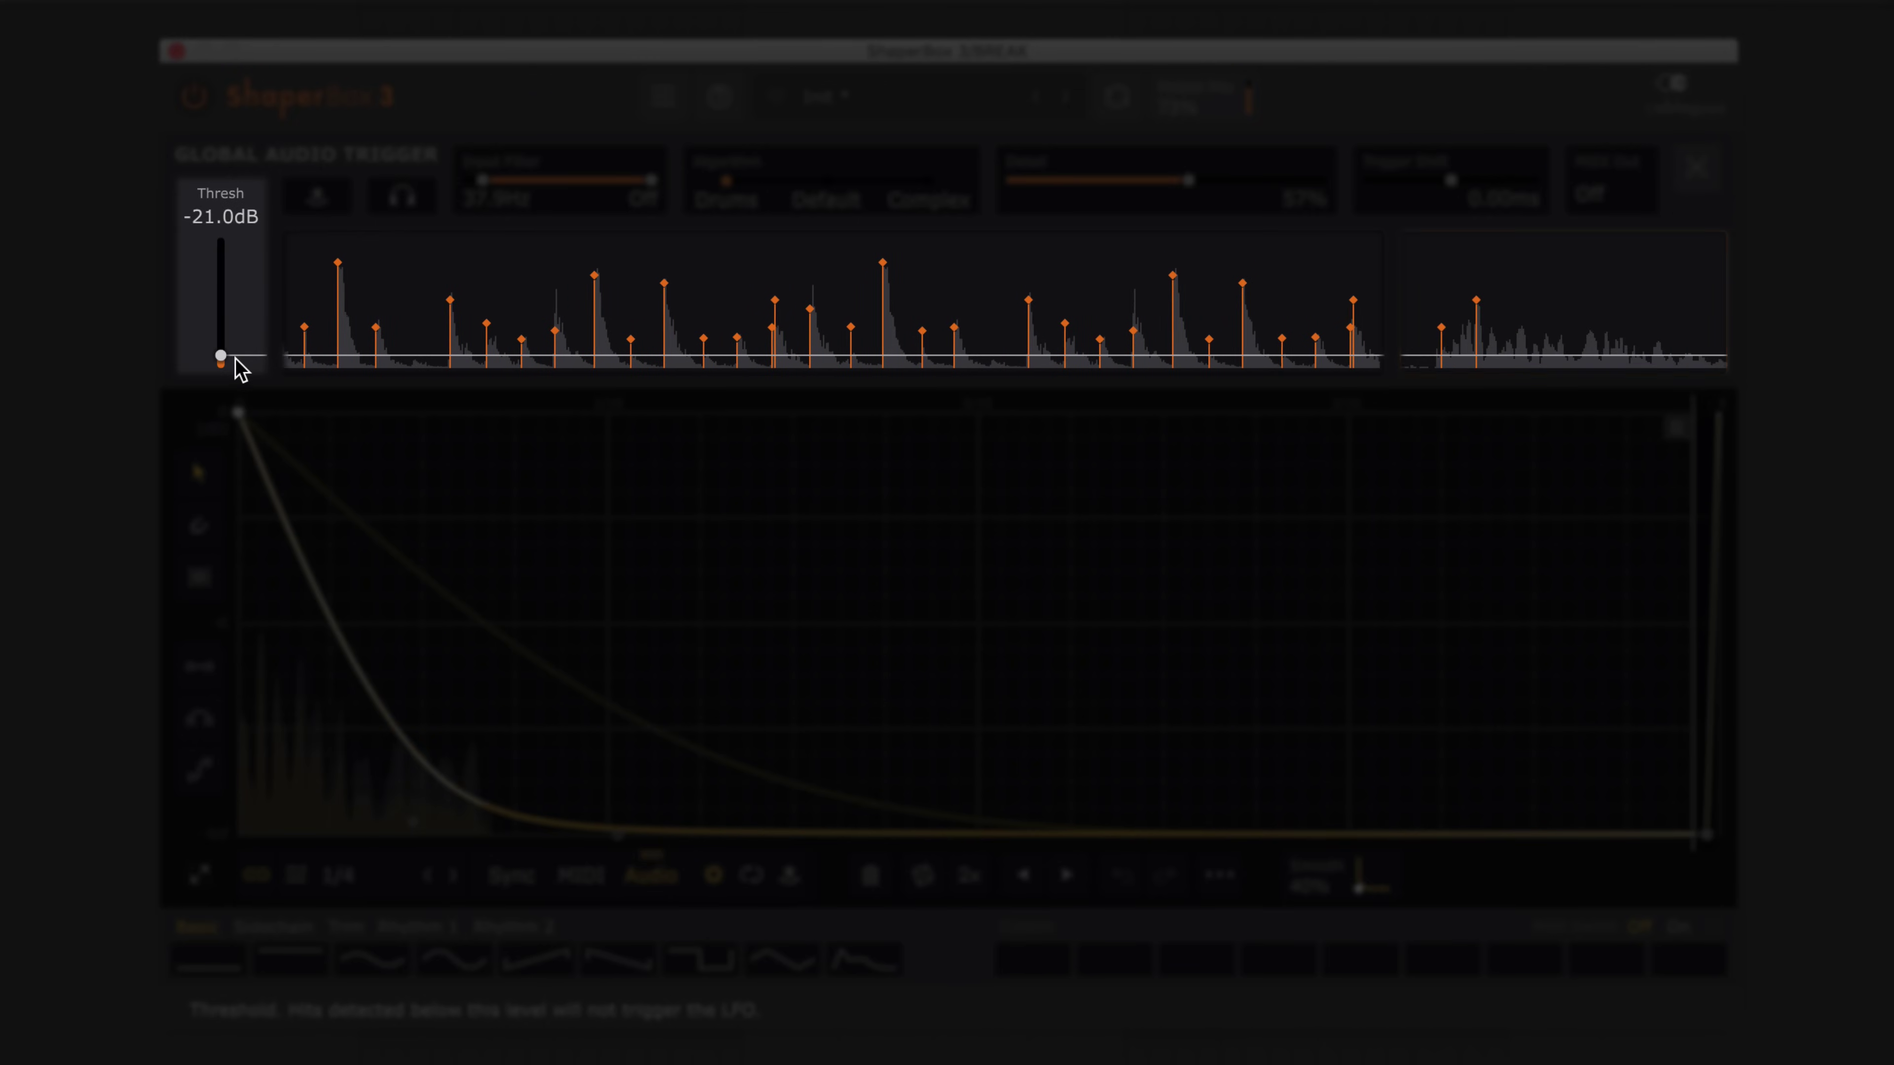
drag(221, 357, 221, 306)
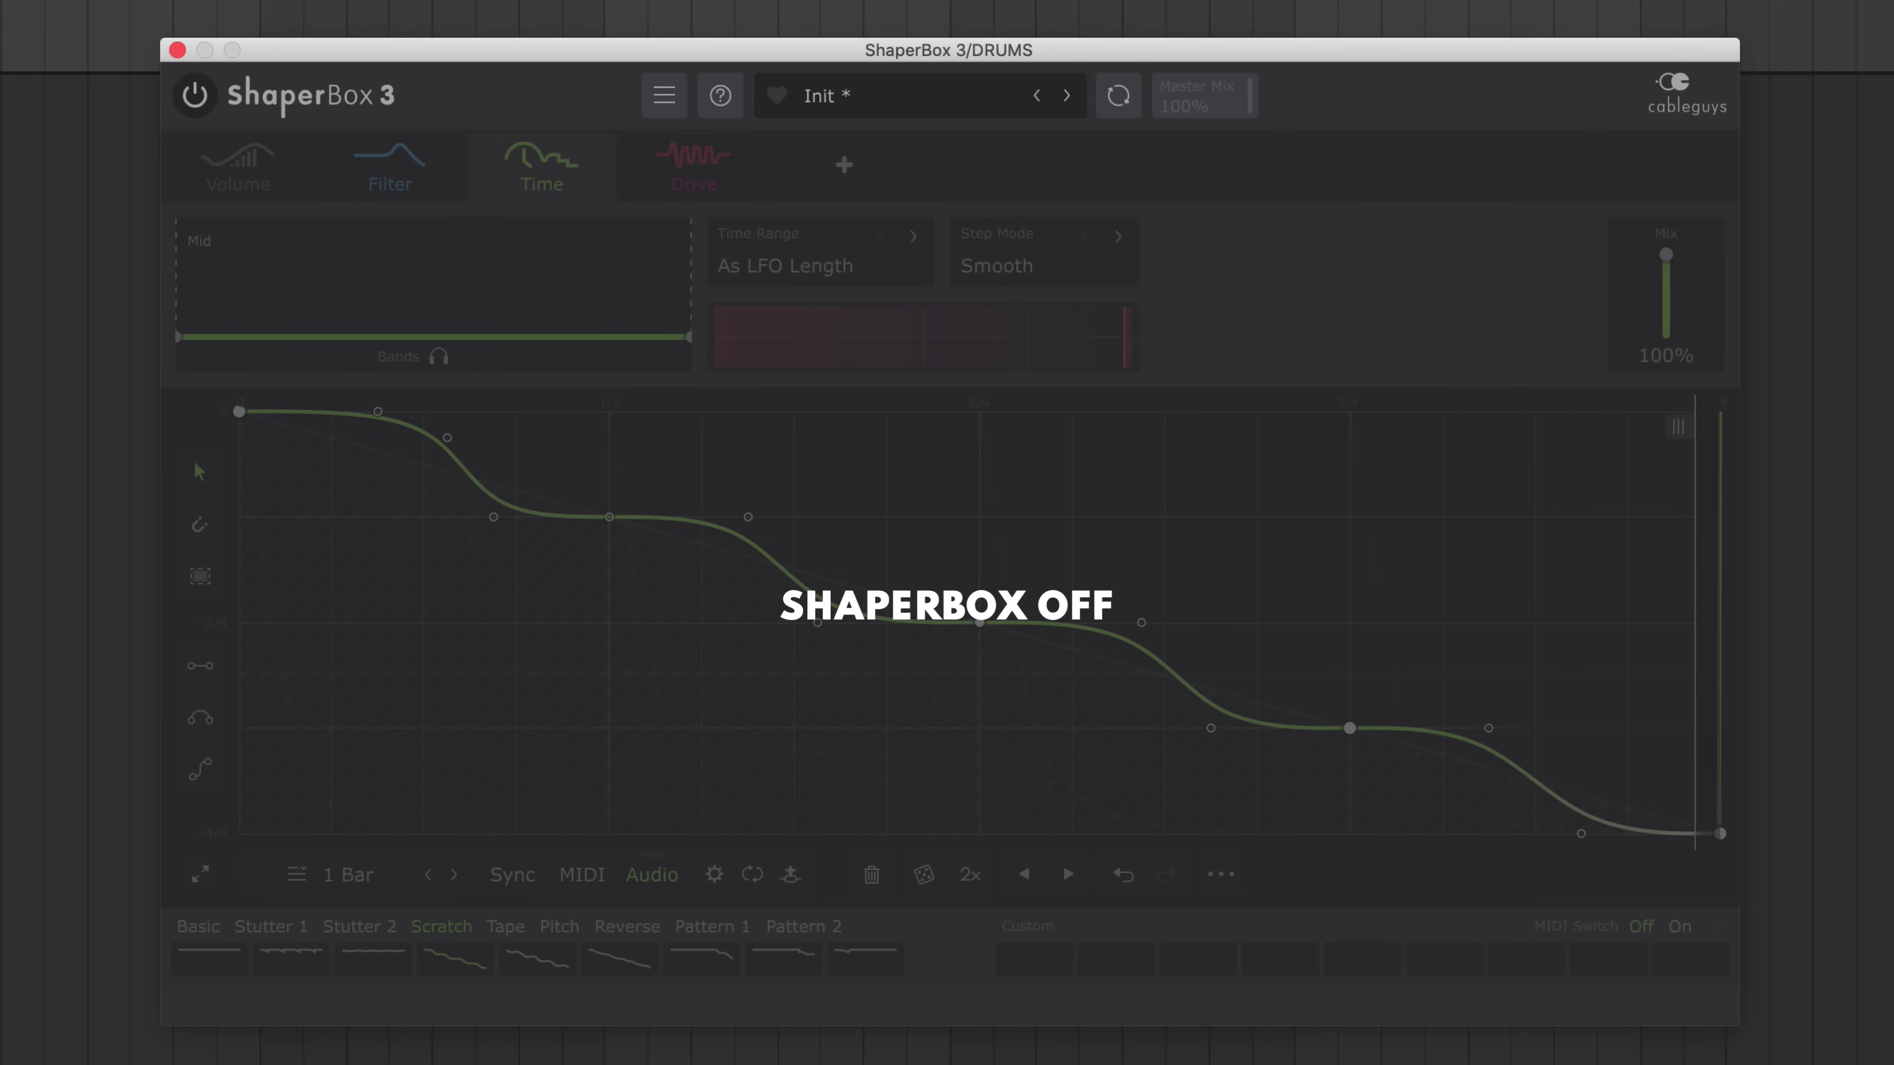
- Switch on the DRUMS ShaperBox and show its Global Audio Trigger settings
click(177, 97)
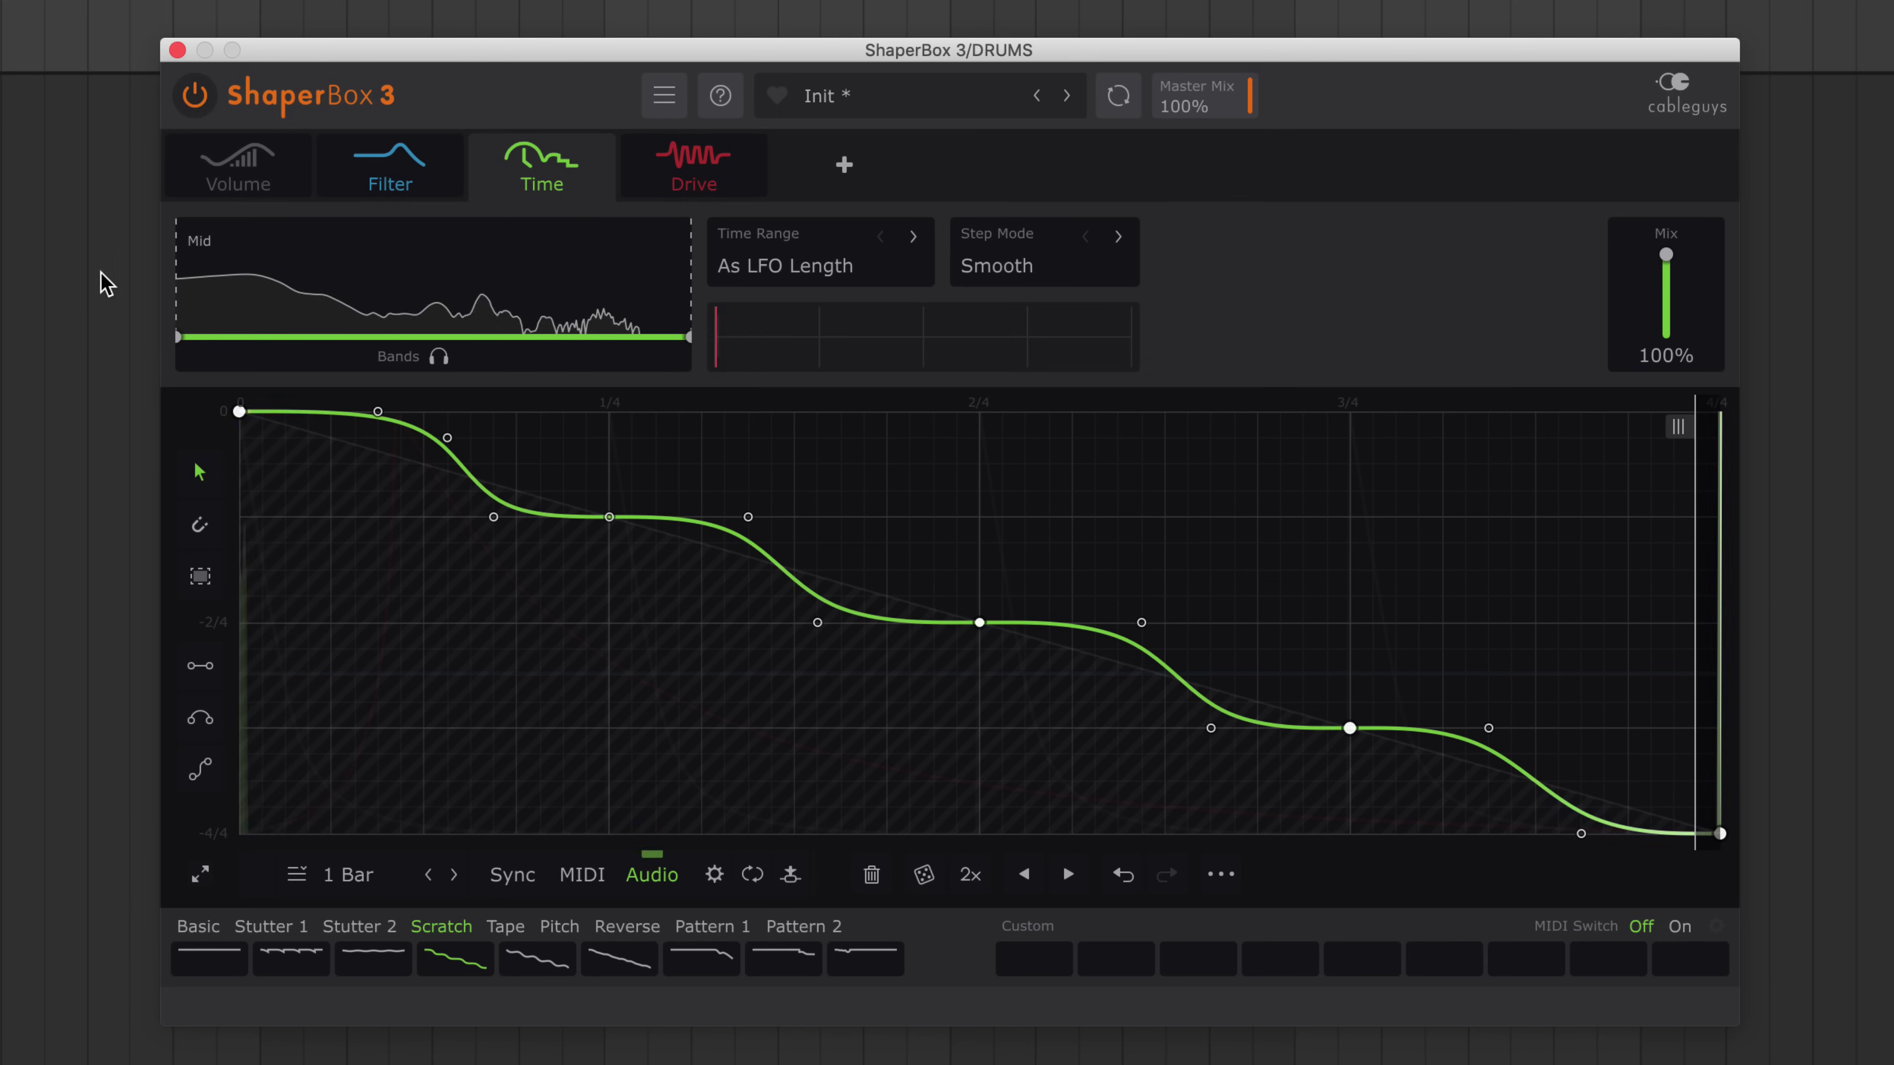
click(724, 873)
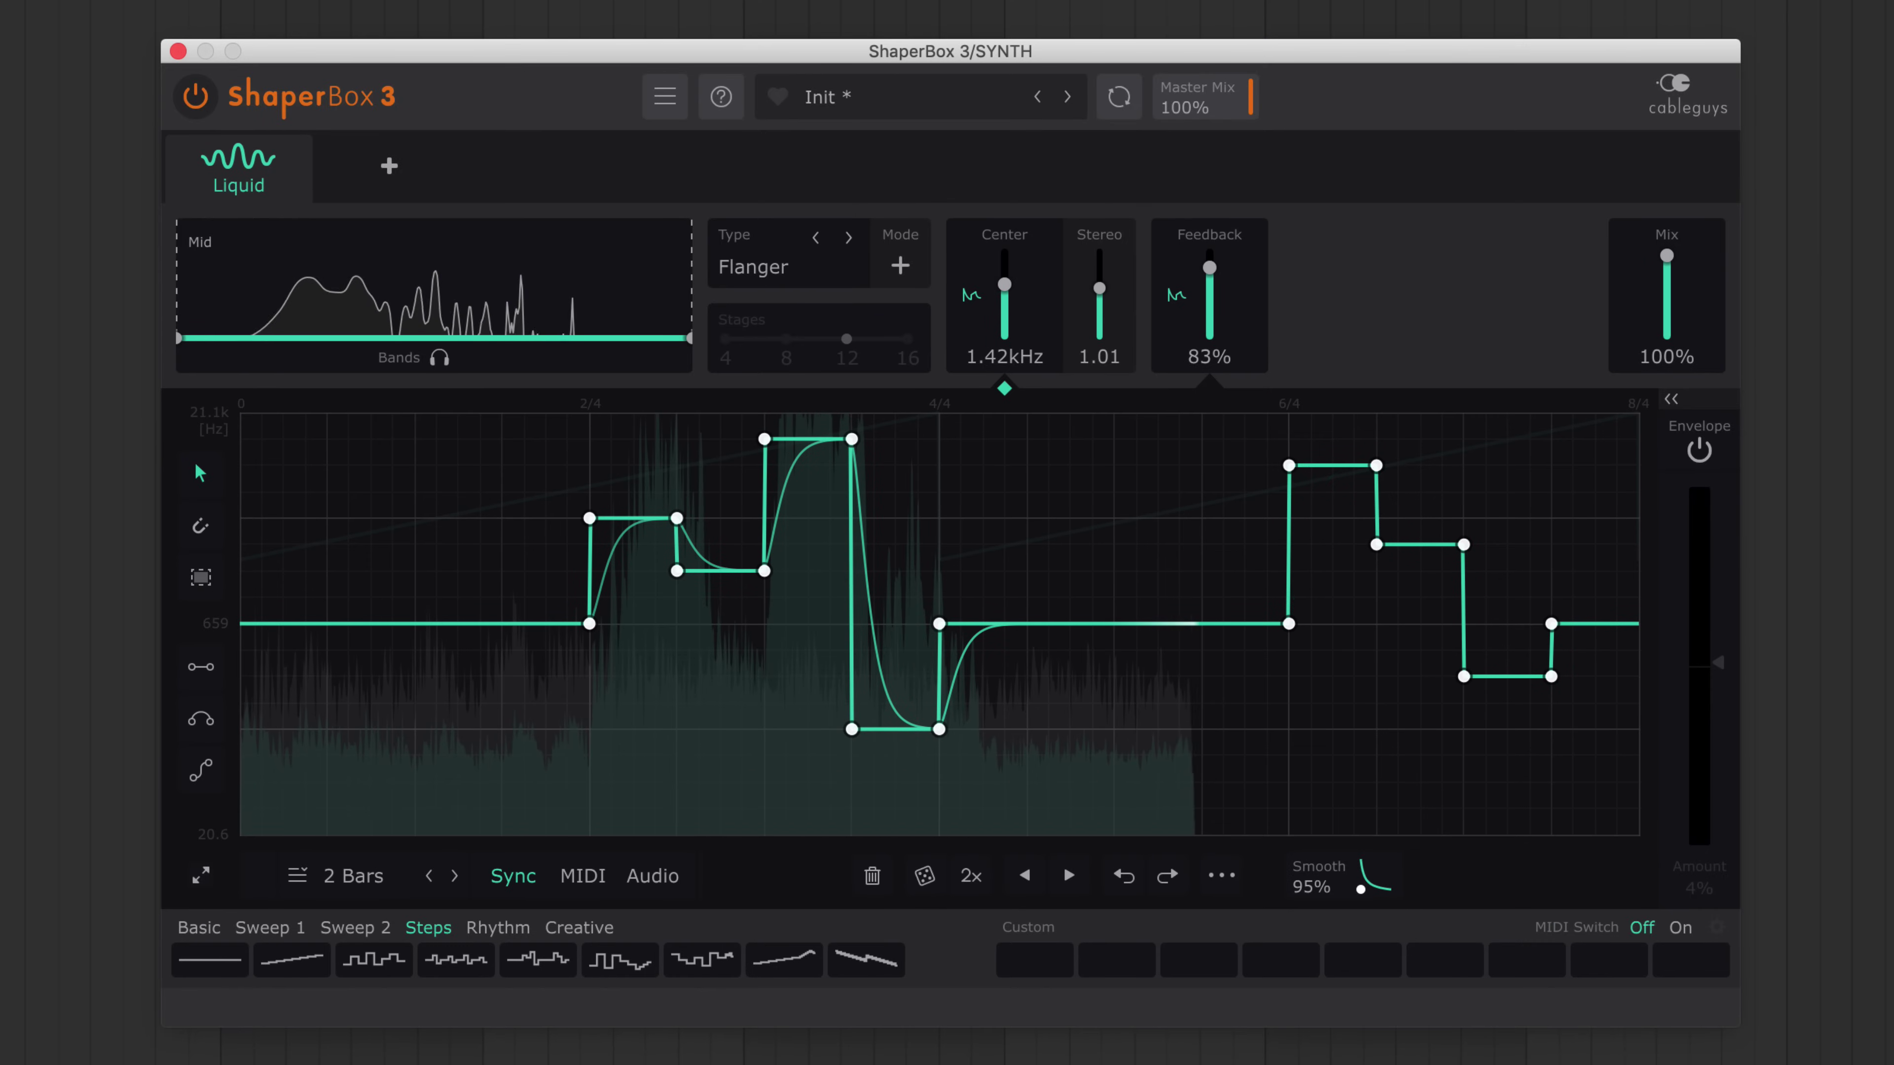
- Apply the Steps 8 preset shape to the SYNTH Liquid flanger curve
click(880, 978)
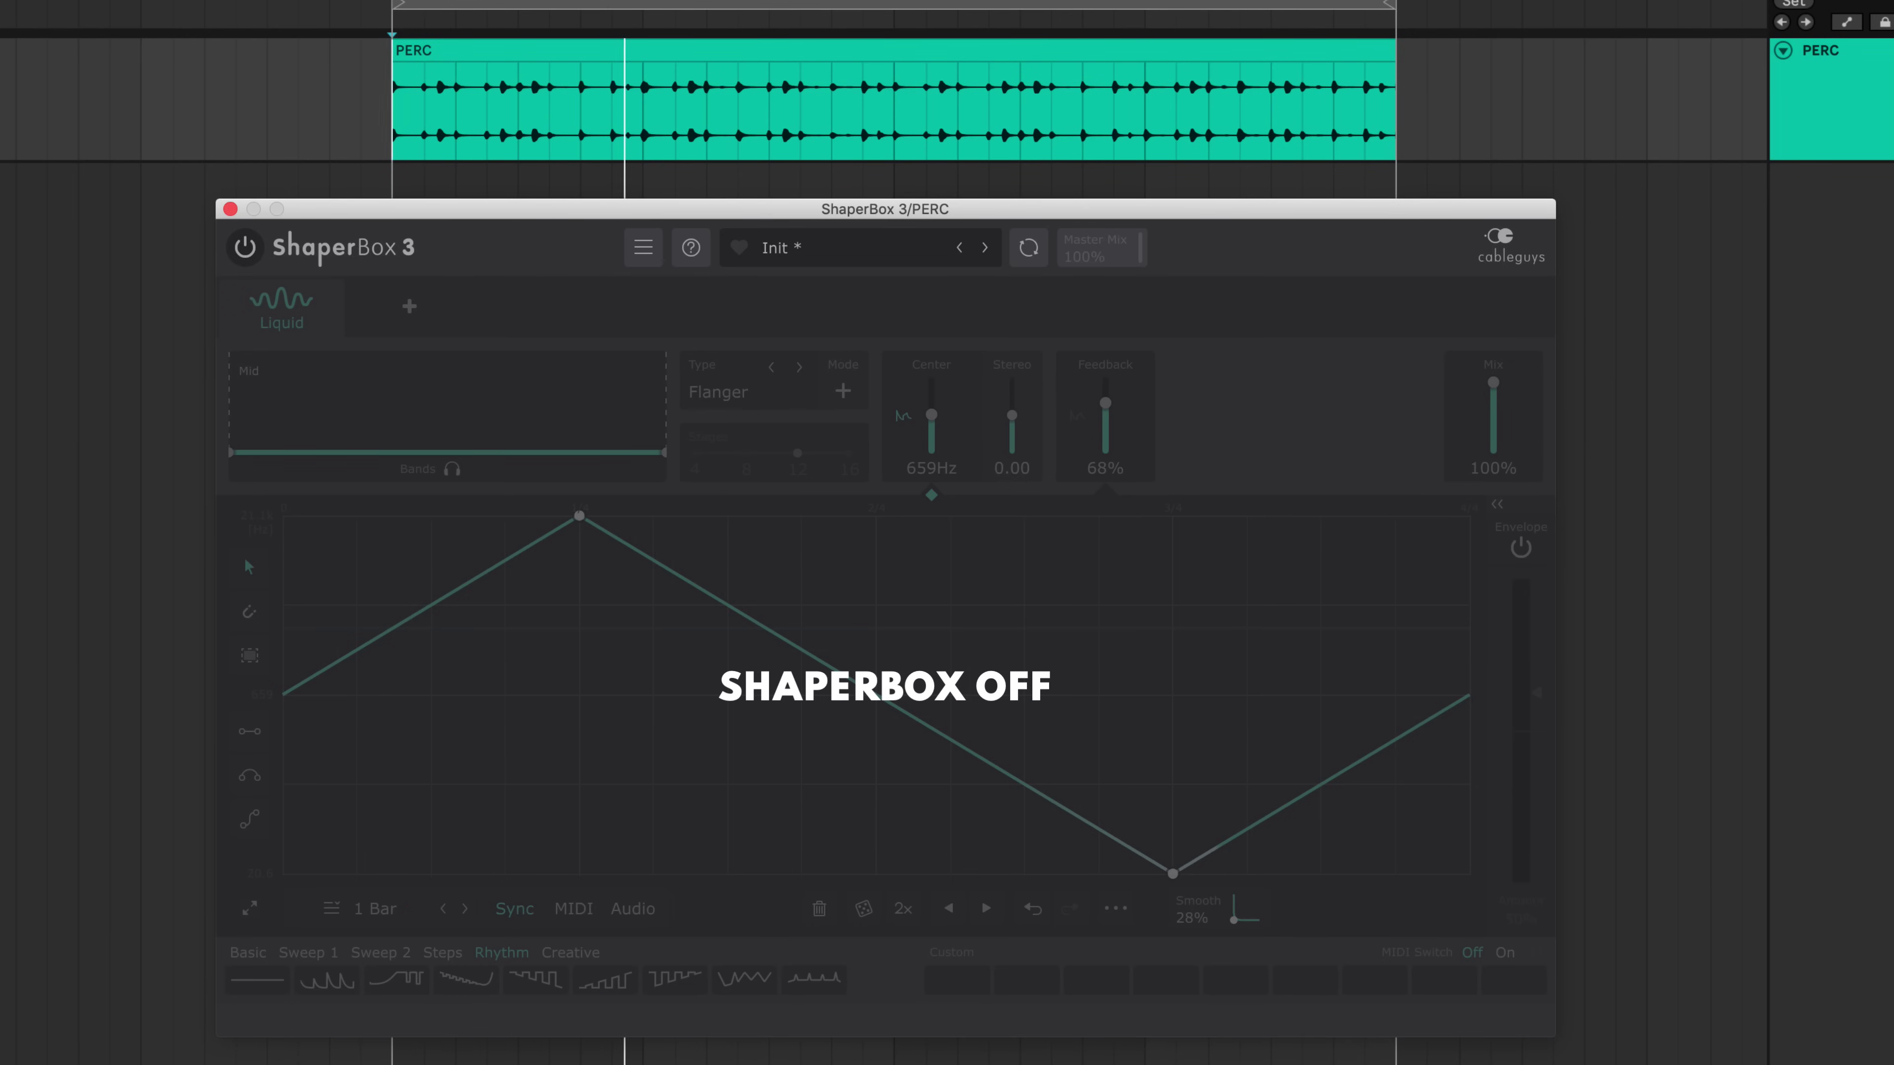
- Turn the PERC ShaperBox on and lower its Stereo value to -23.1
click(243, 249)
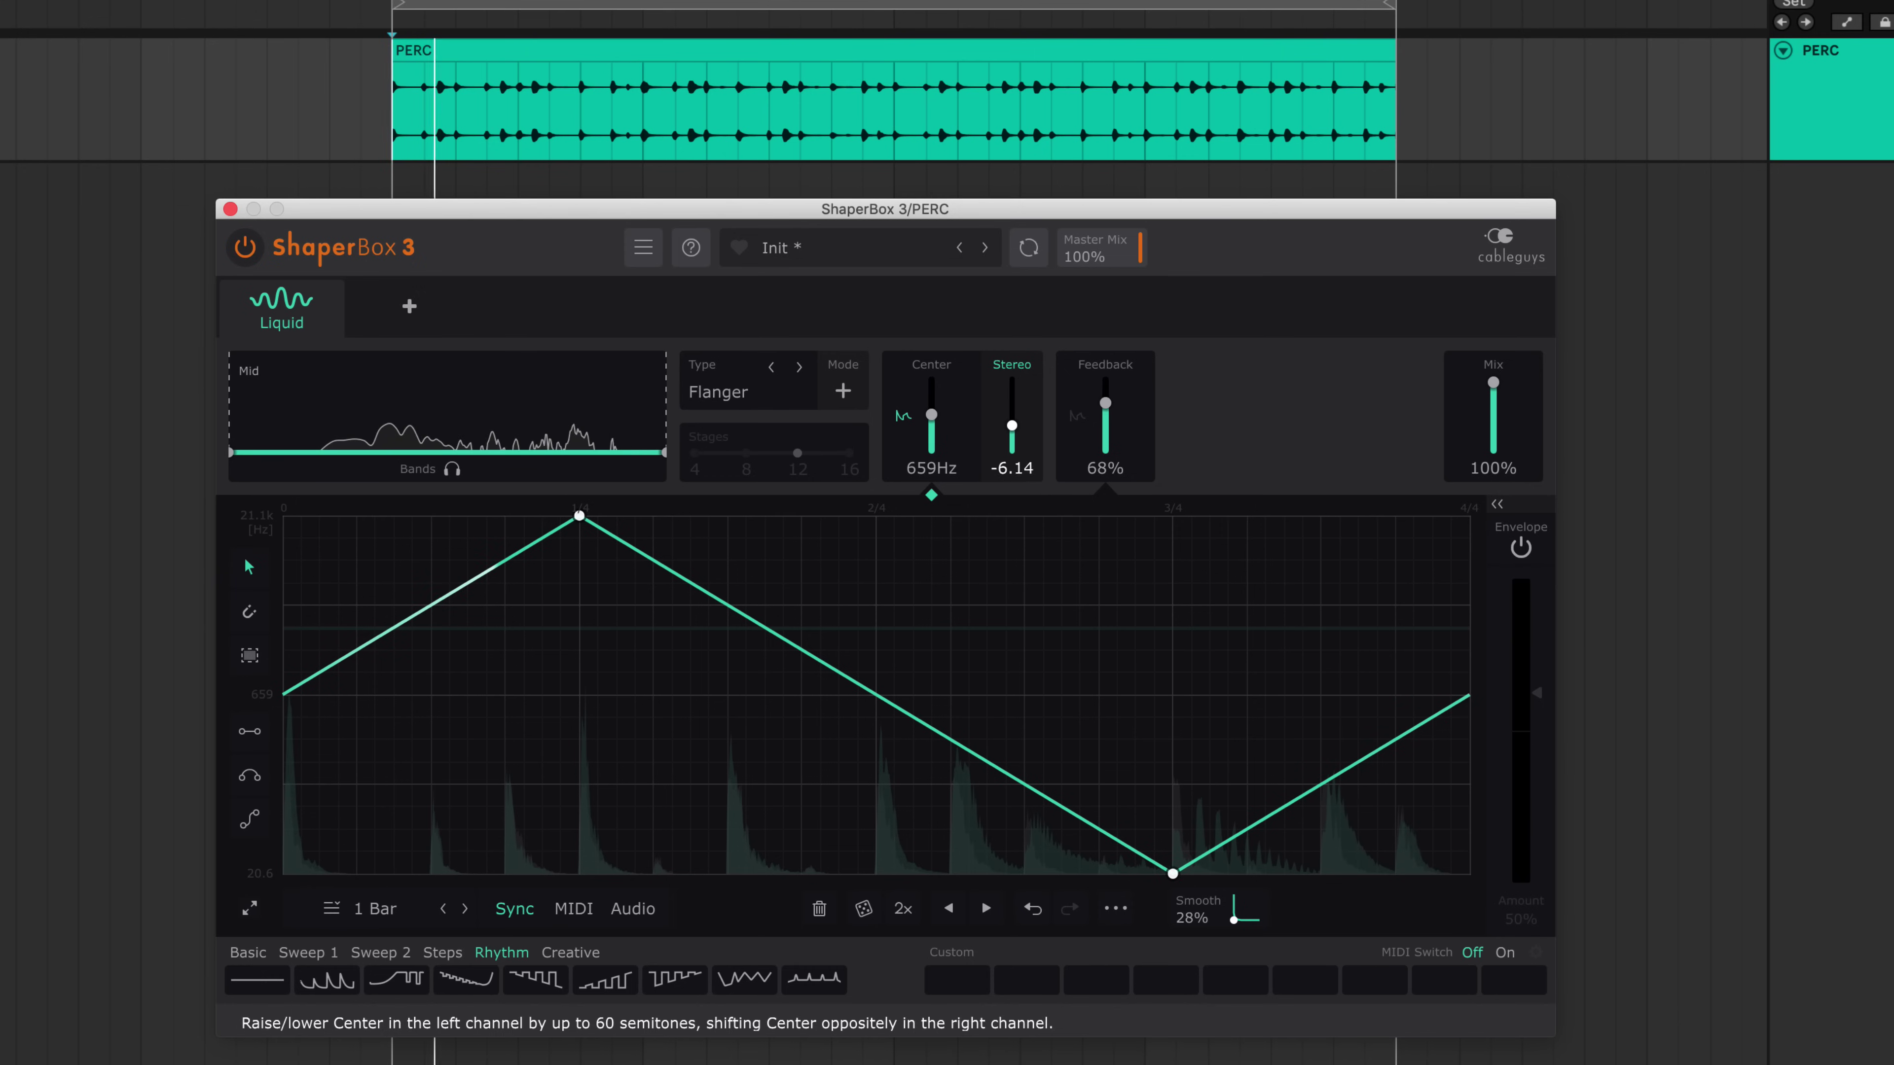
drag(1012, 430, 1012, 435)
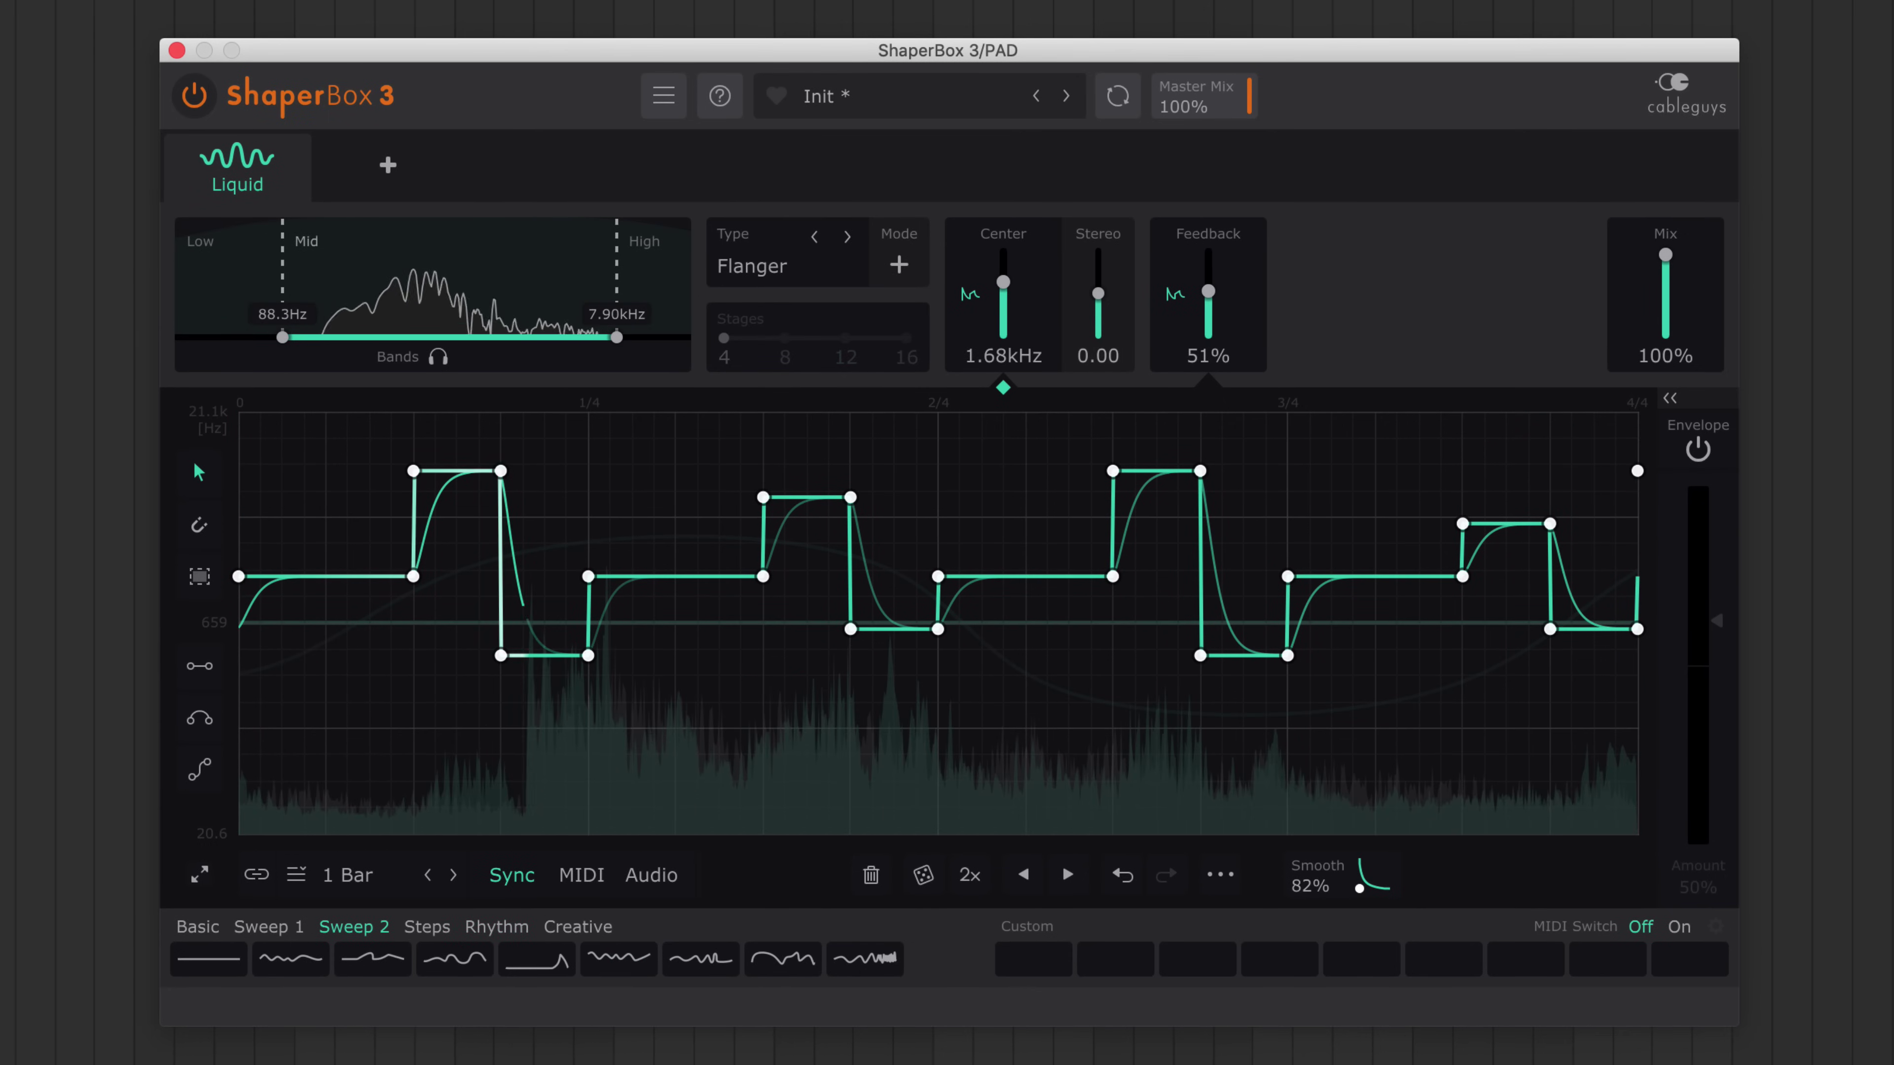
- Change the PAD Liquid type from Flanger to Phaser with 16 stages
click(1240, 252)
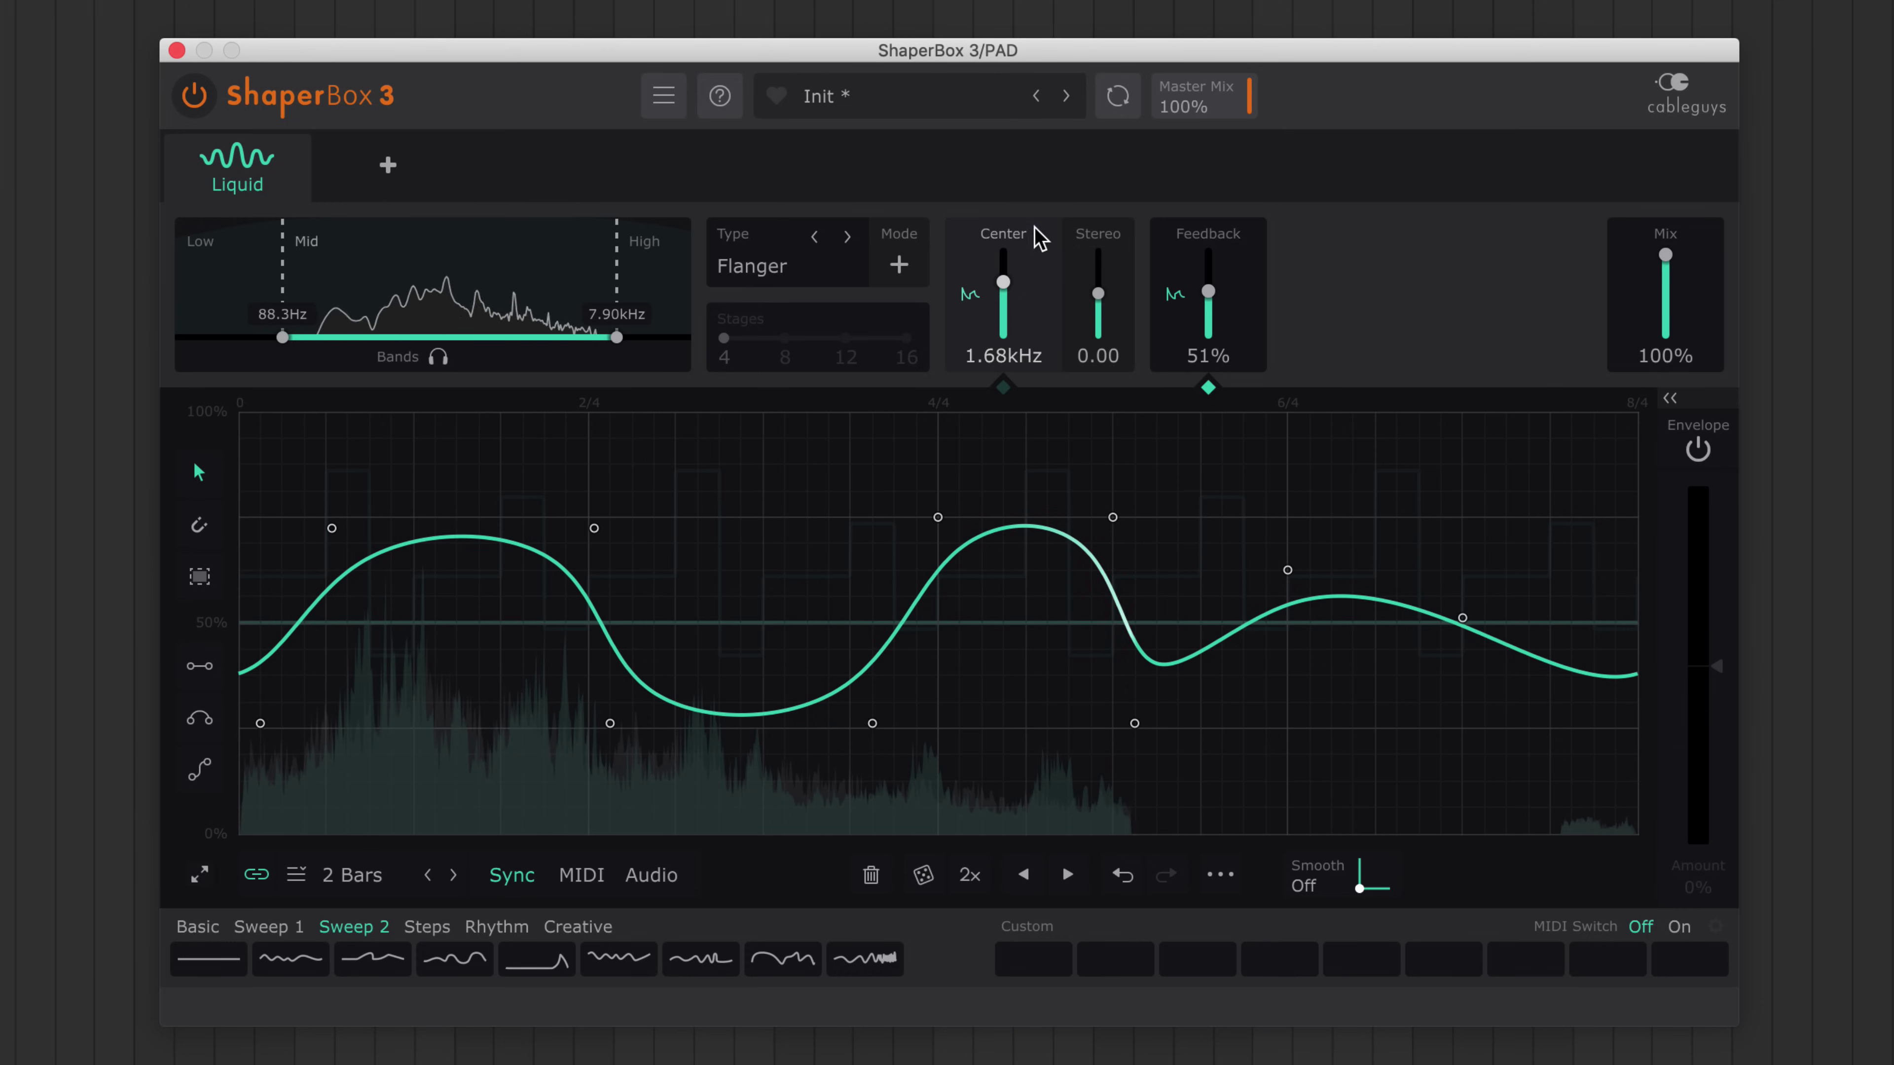
click(1033, 242)
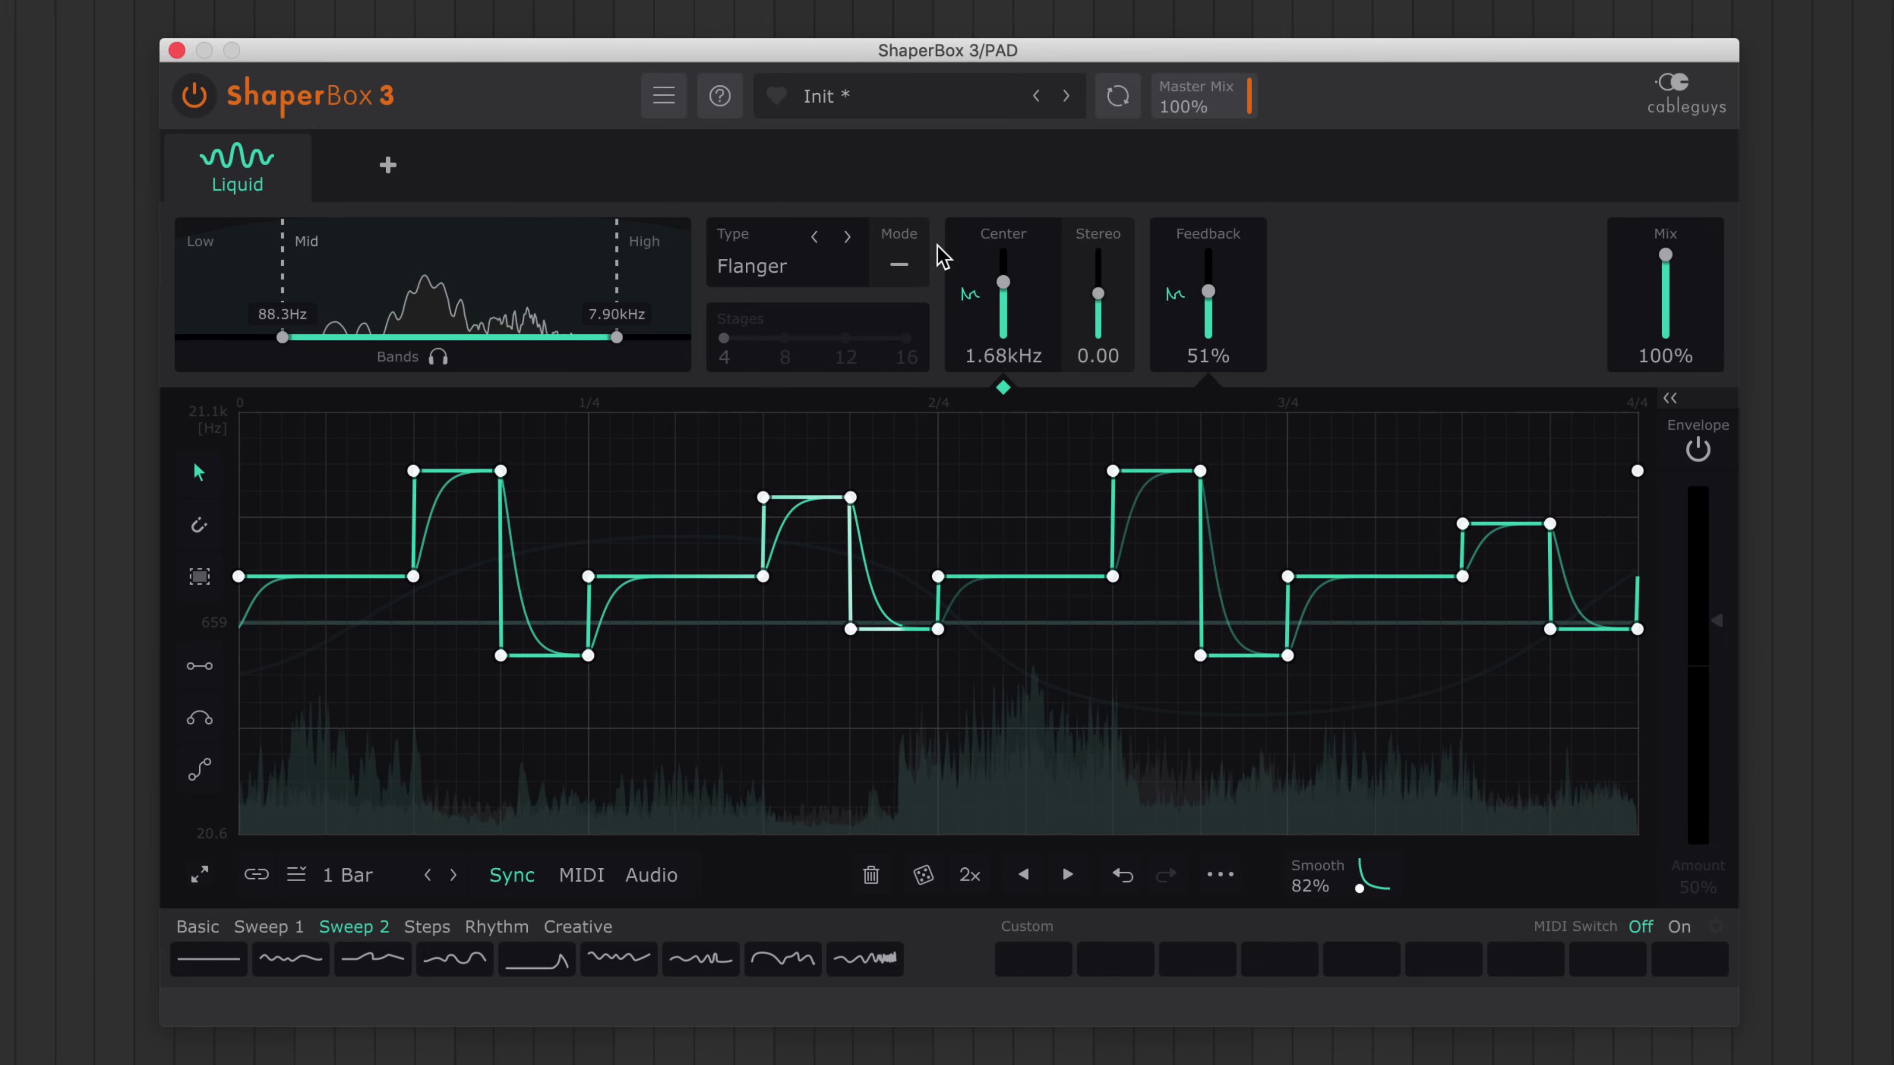
click(849, 238)
click(784, 338)
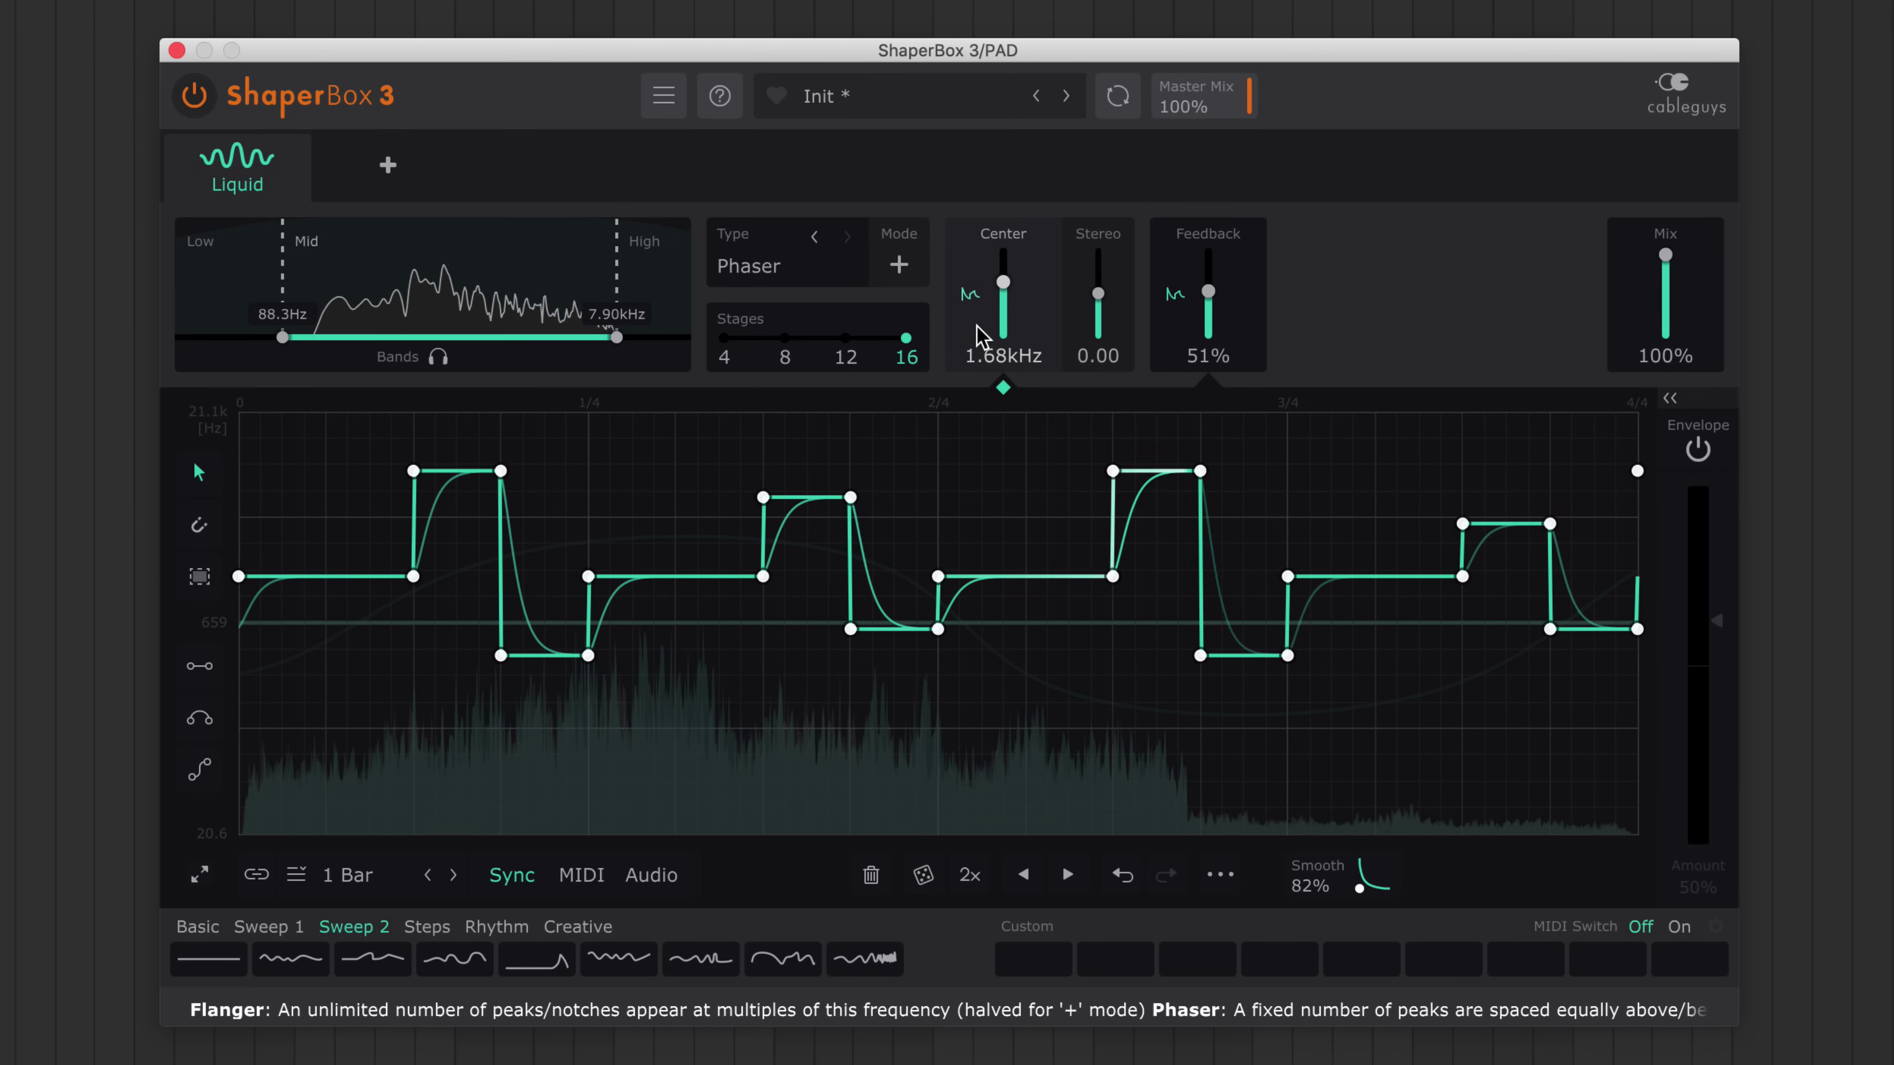
- Widen the Phaser's Stereo amount from 23.8 up to about 33.8
drag(1098, 298, 1098, 267)
click(1176, 294)
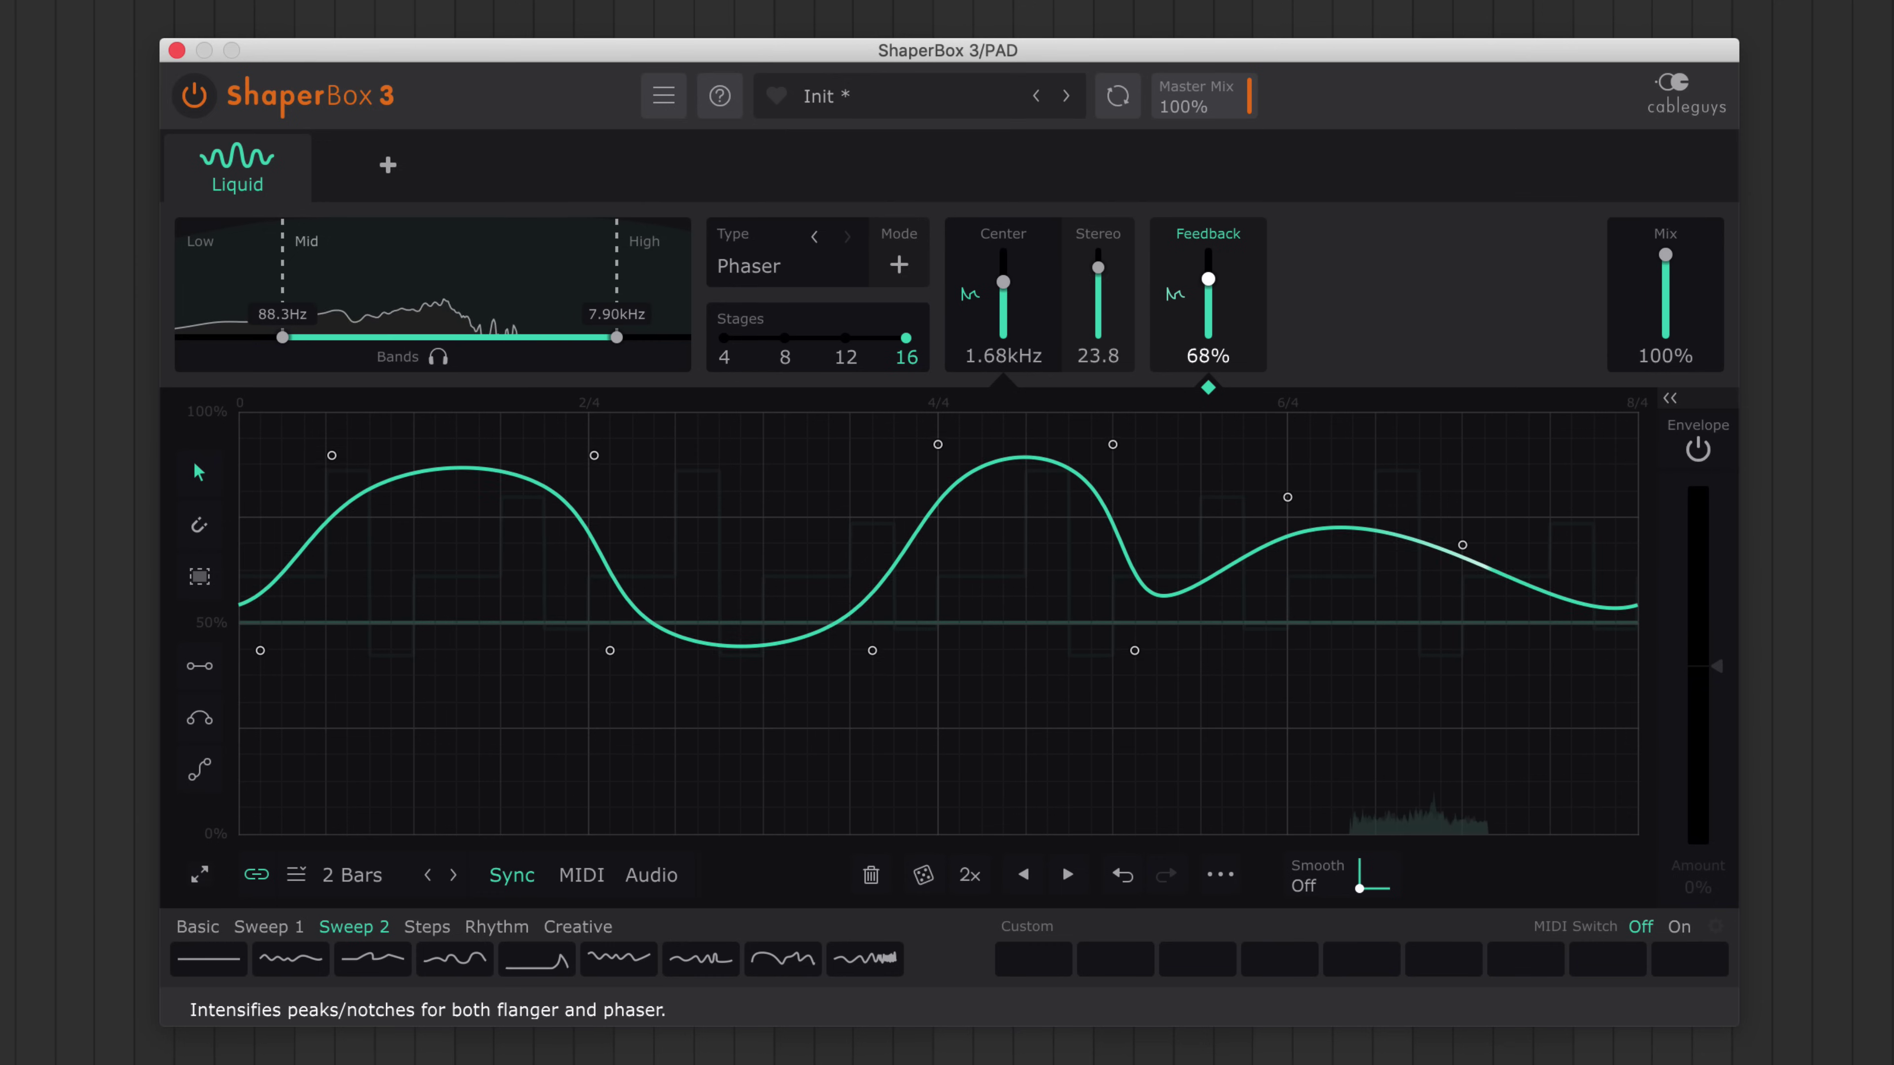
drag(1107, 281, 1099, 264)
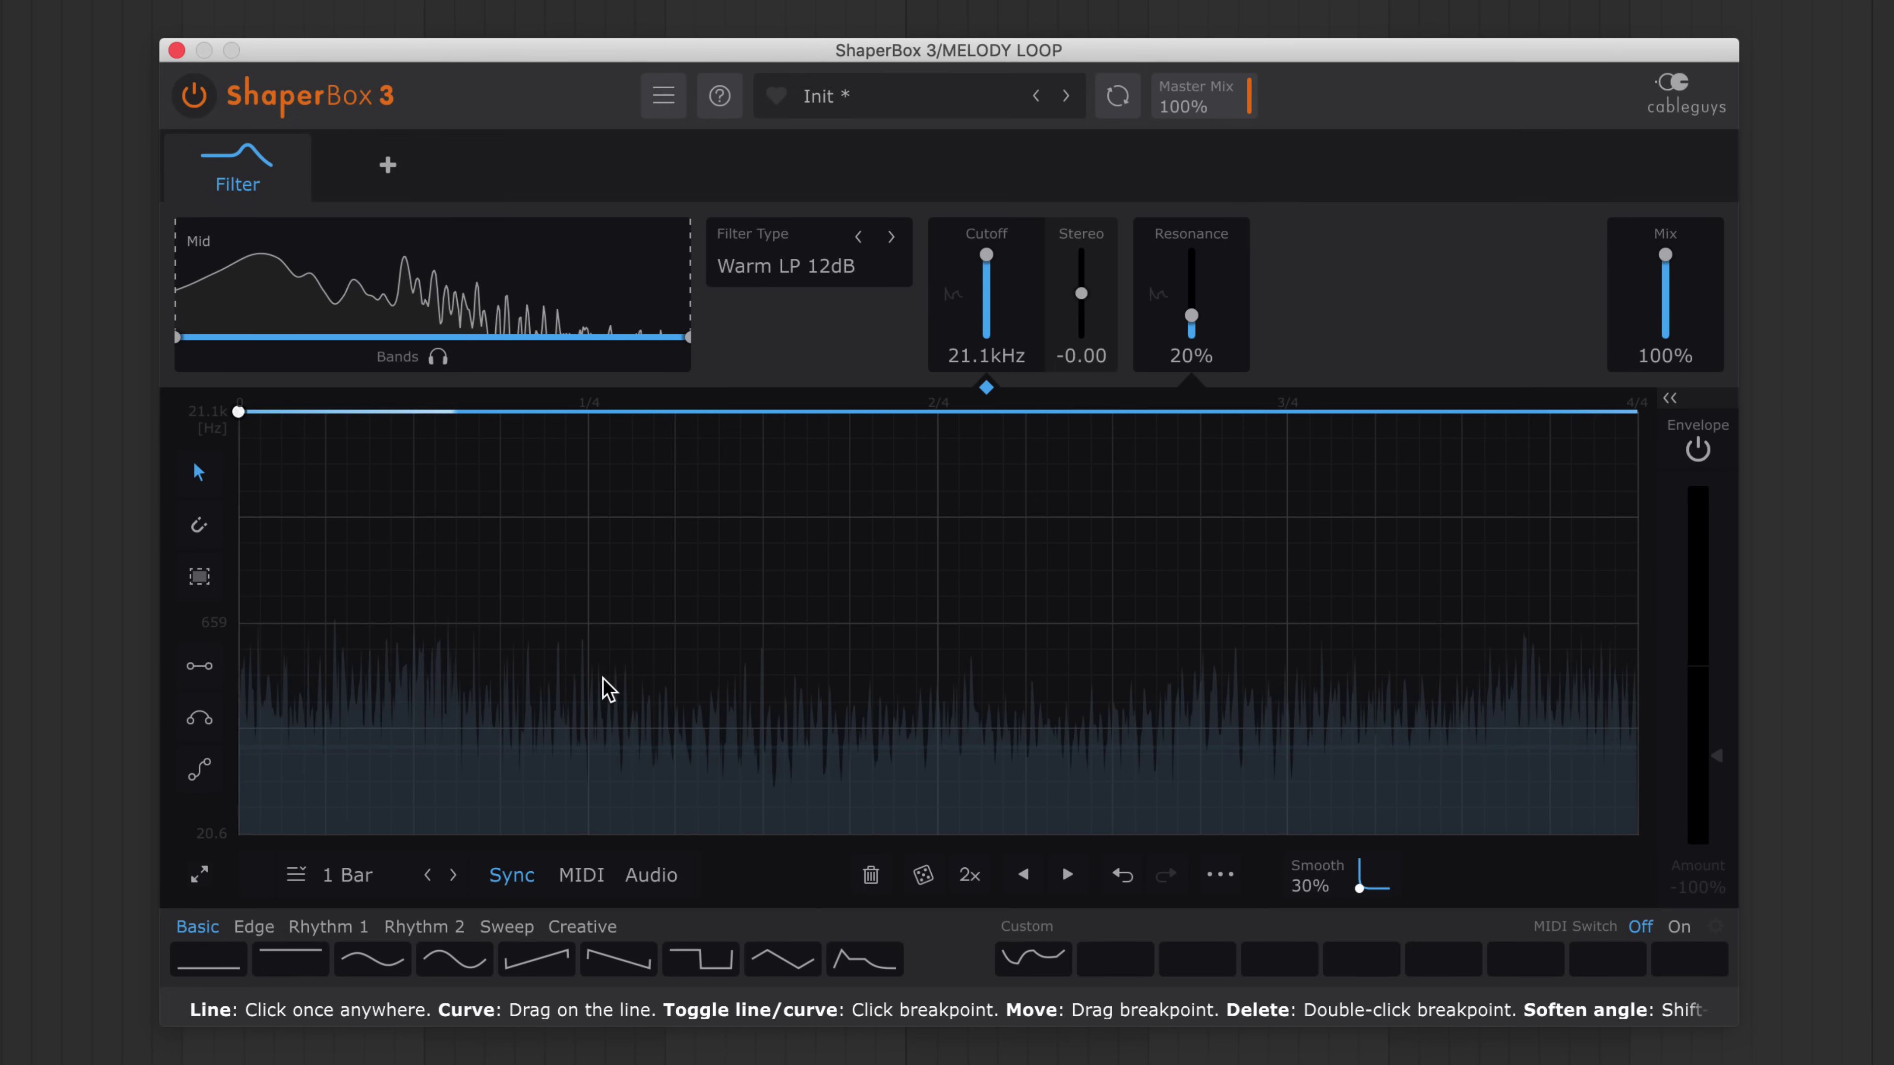
- Add a peak at 2/4 and low points, then bend each cutoff segment into curves
click(591, 706)
click(937, 411)
click(1280, 694)
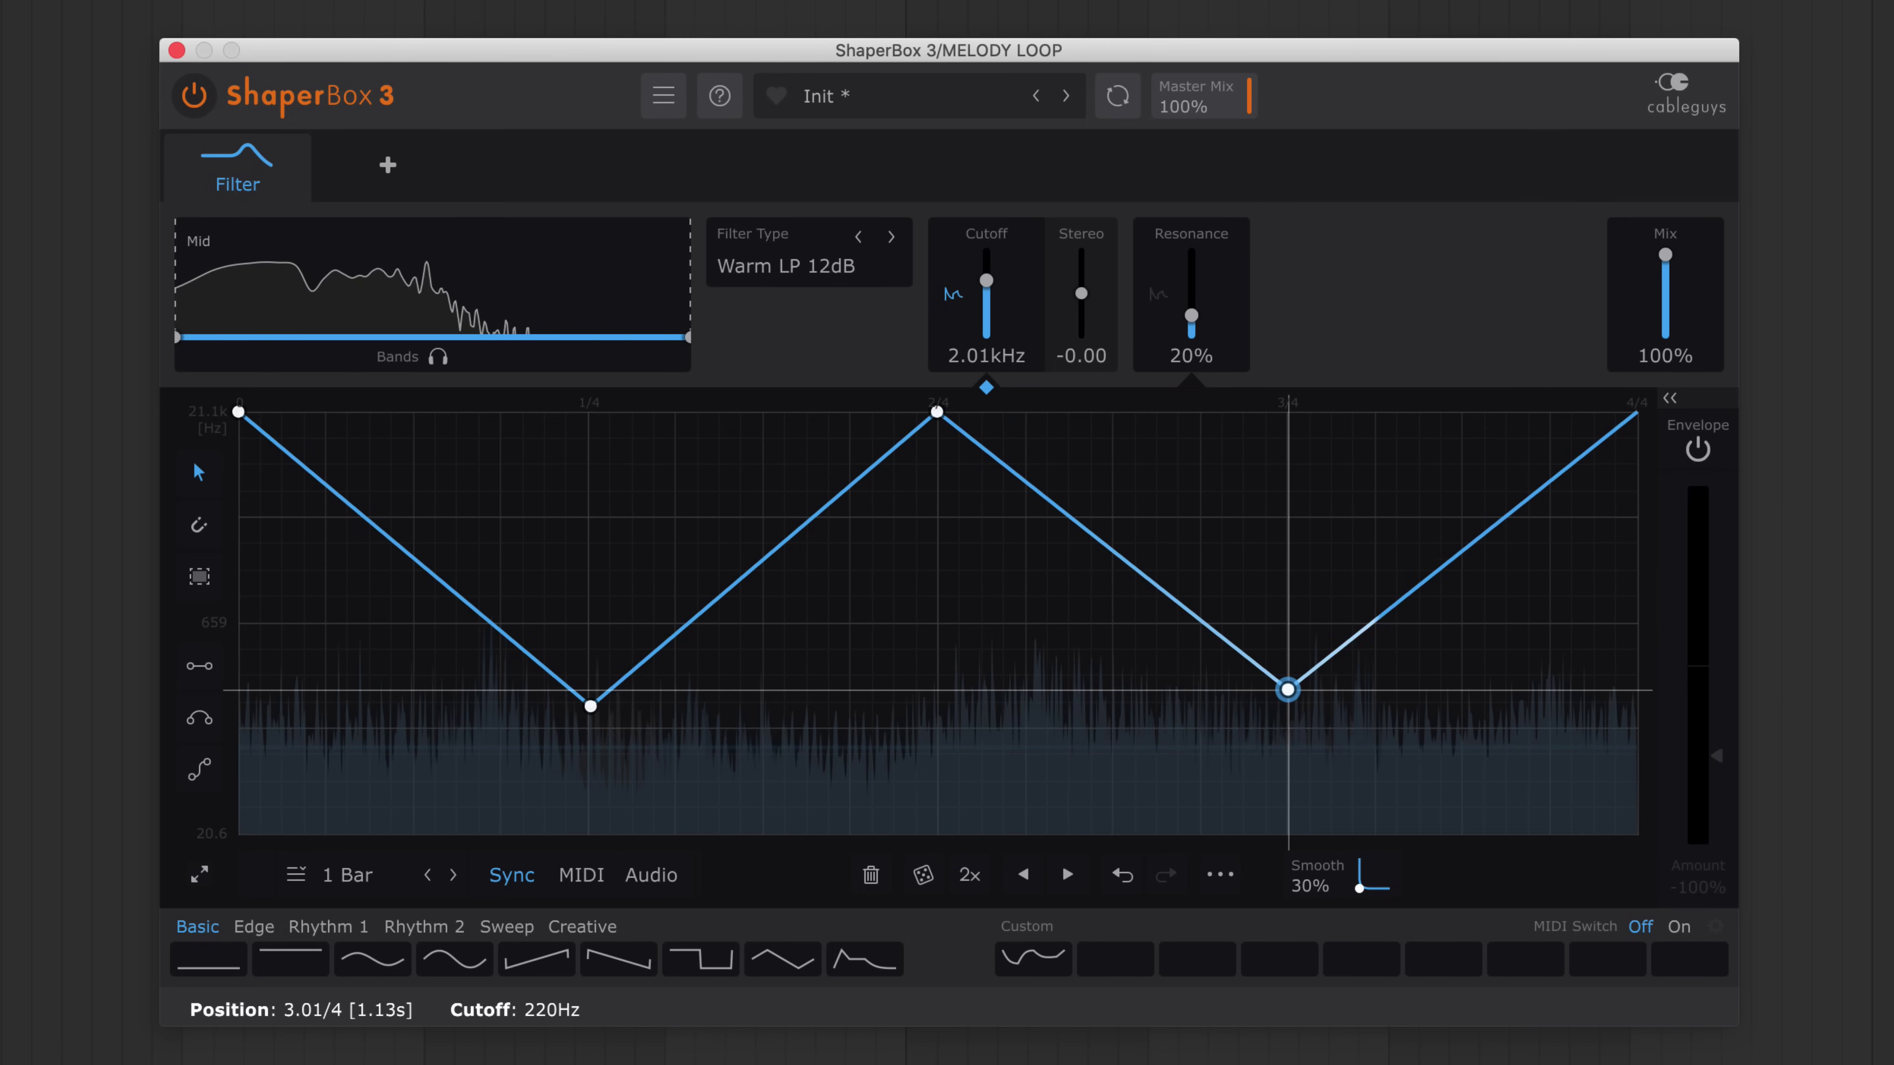
drag(1458, 559, 1512, 639)
drag(1111, 560, 1092, 657)
drag(763, 559, 737, 440)
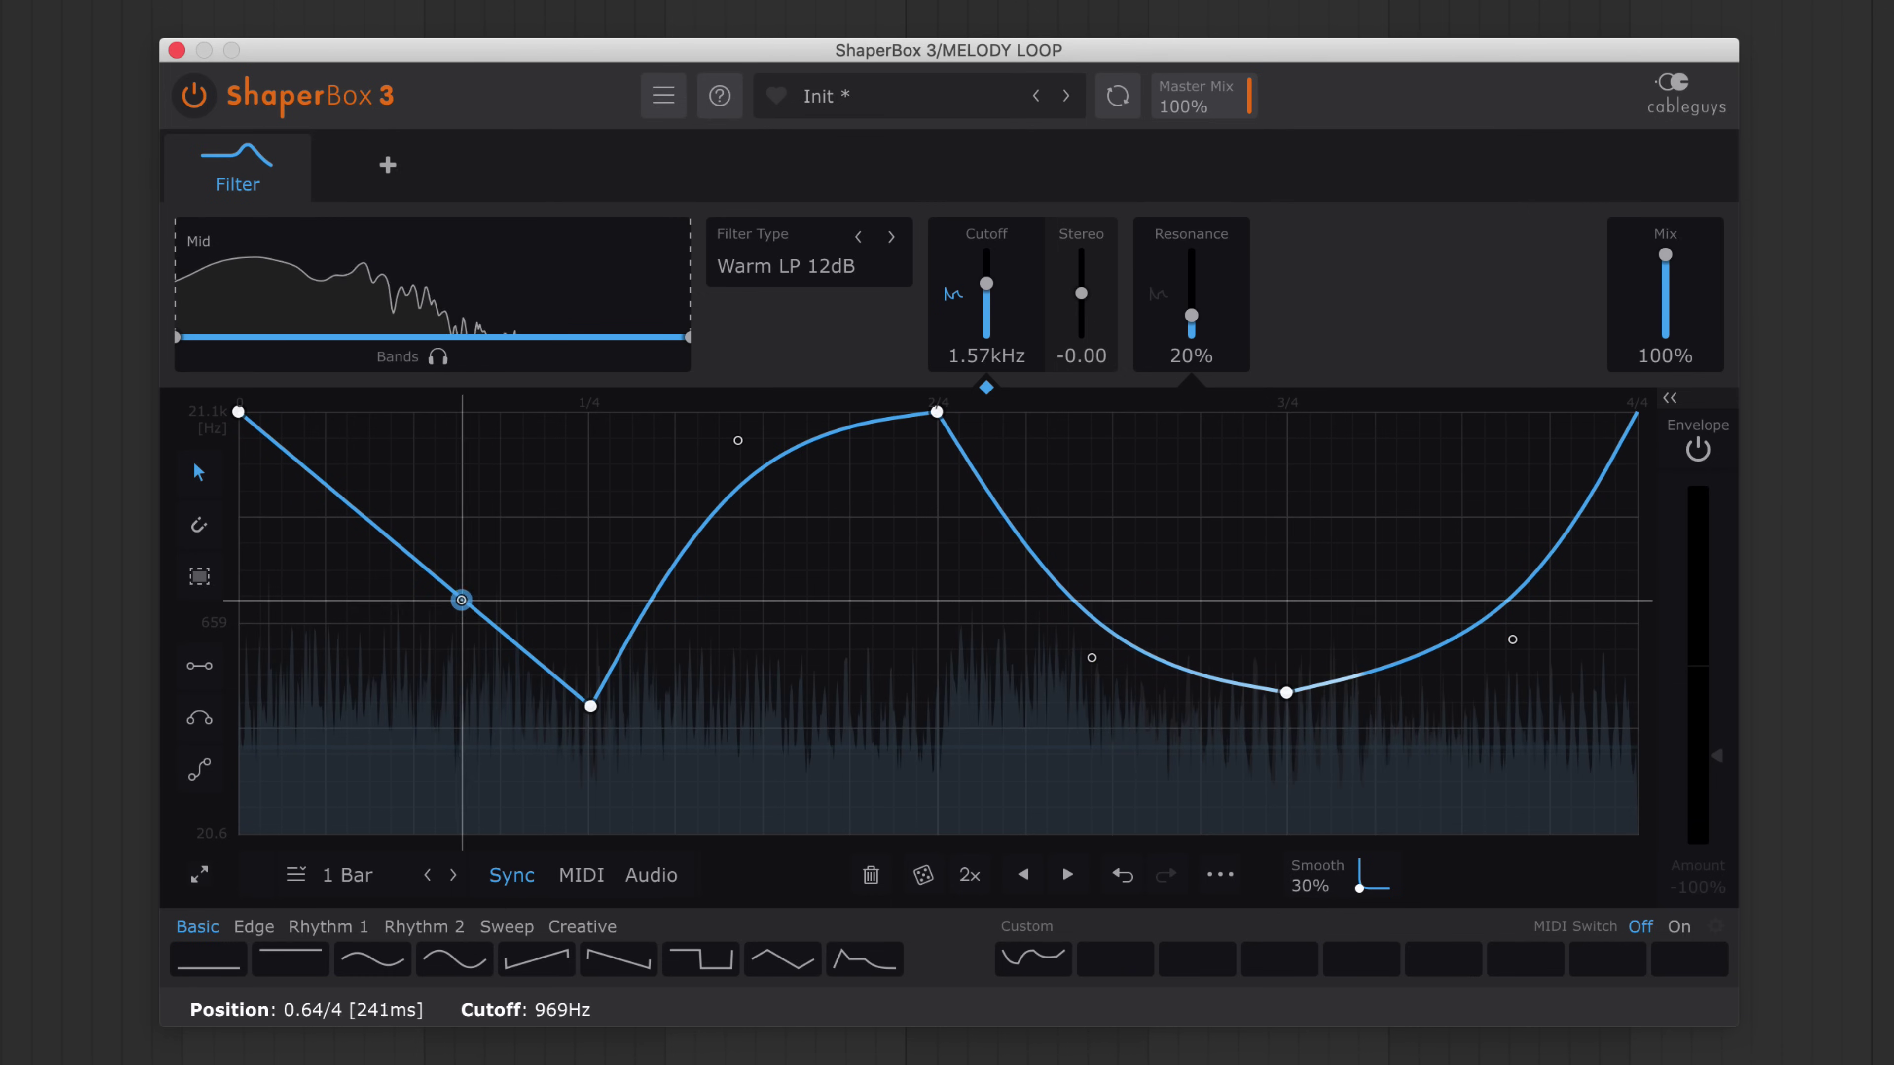
drag(466, 592, 426, 635)
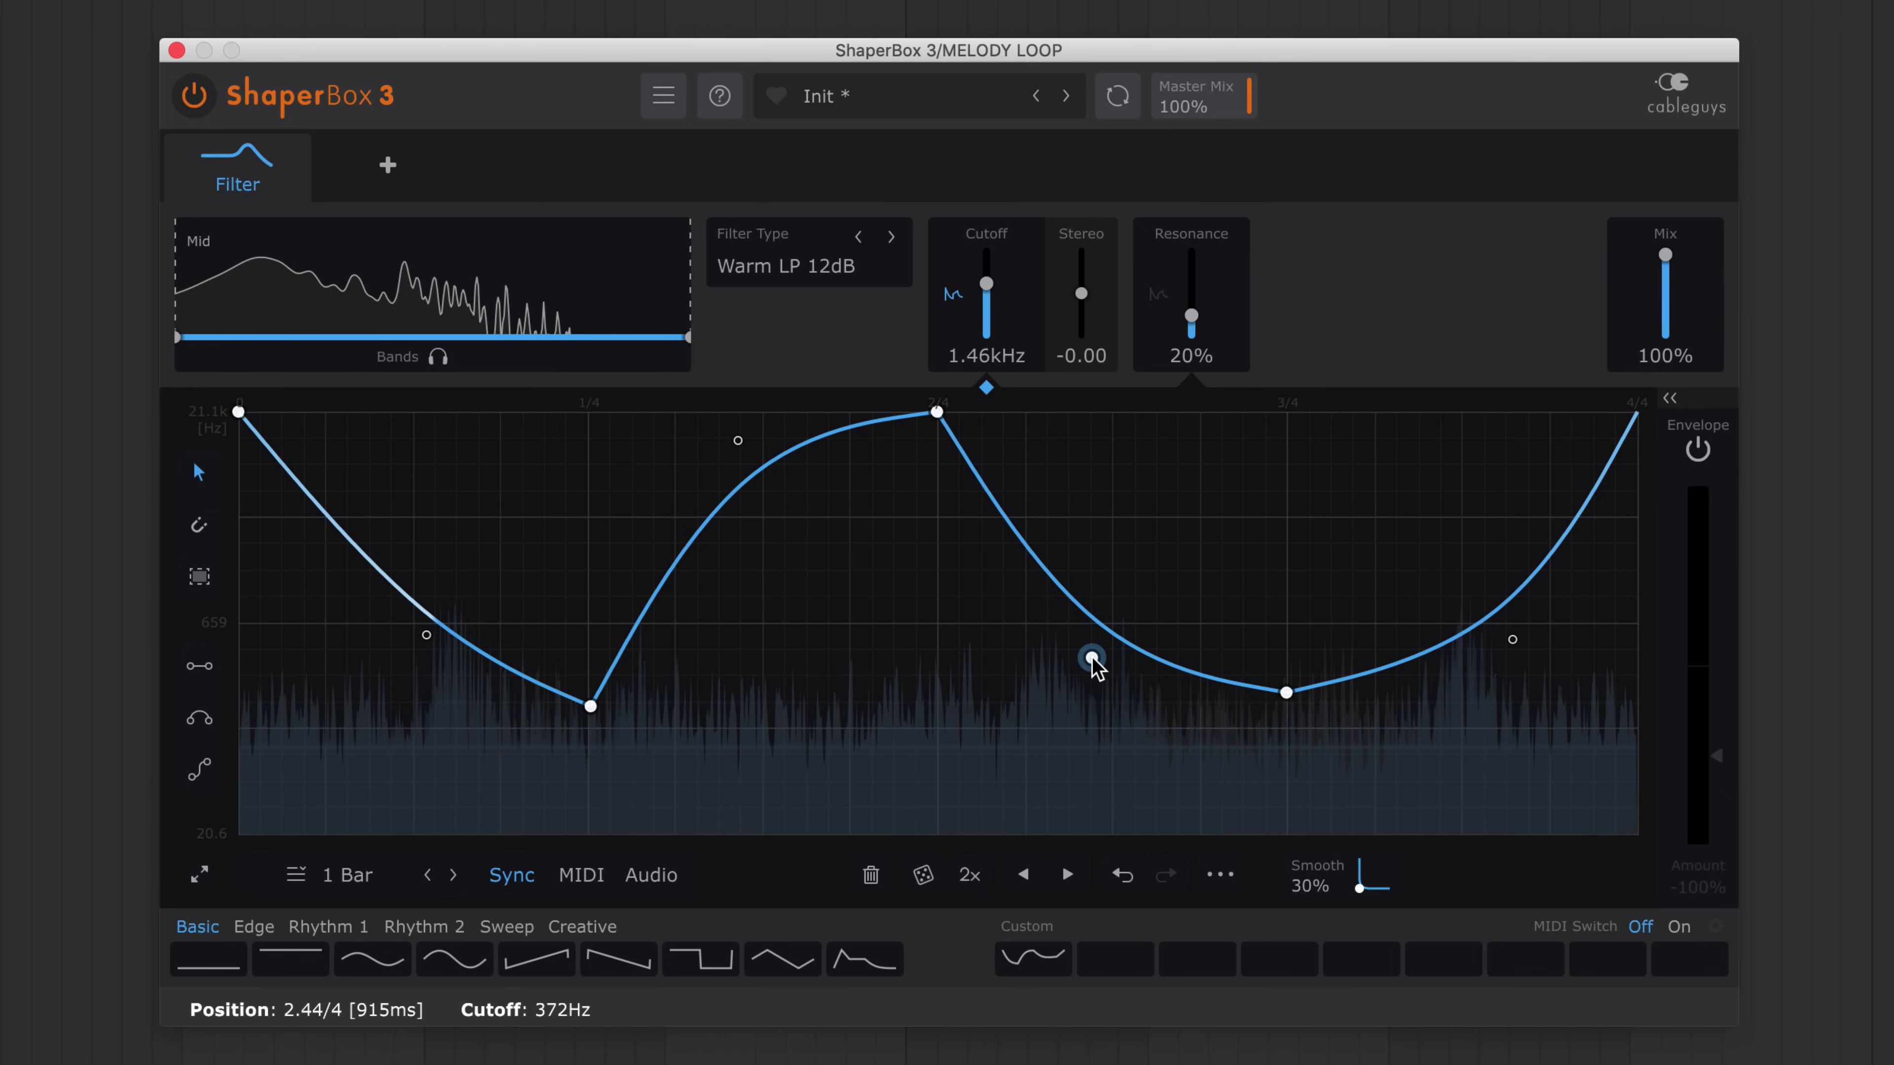
- Remove points after the 2/4 peak, deepen the trough, and delete the points around the early dip
double_click(1286, 693)
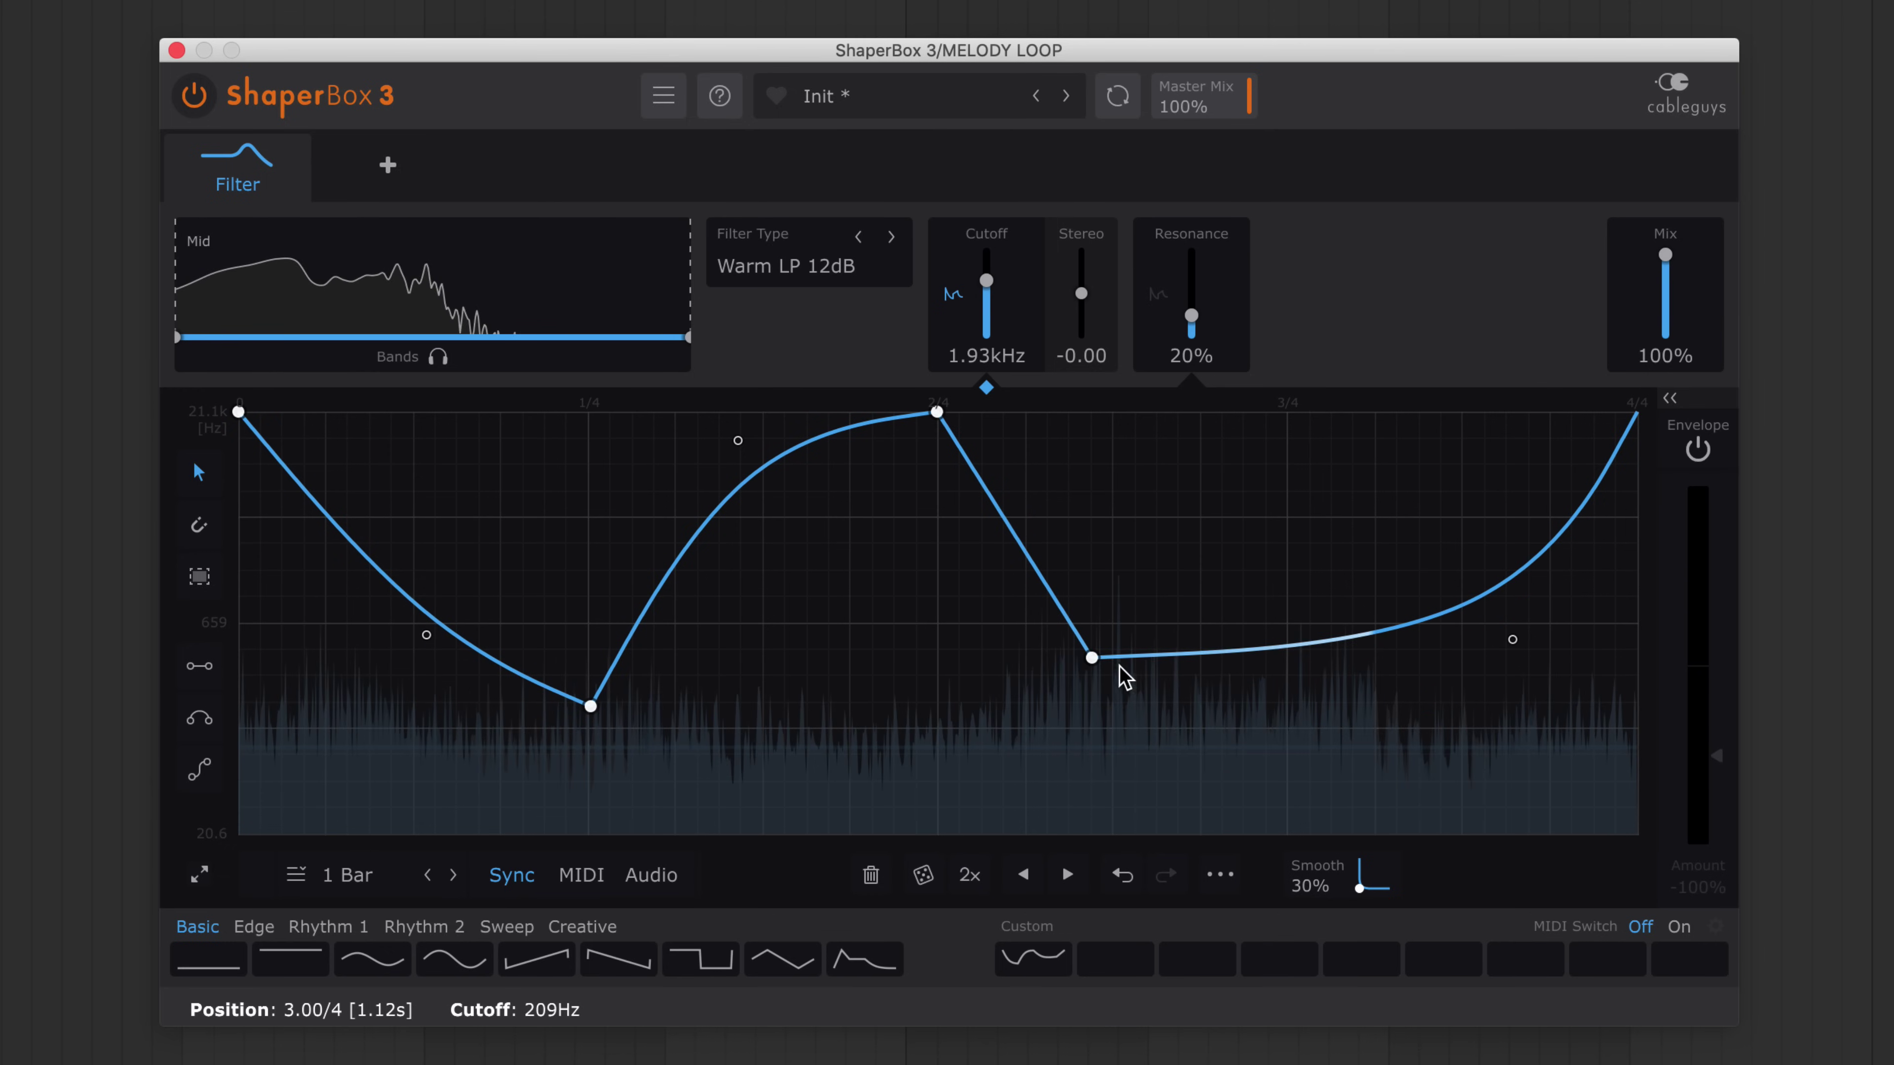
double_click(1092, 658)
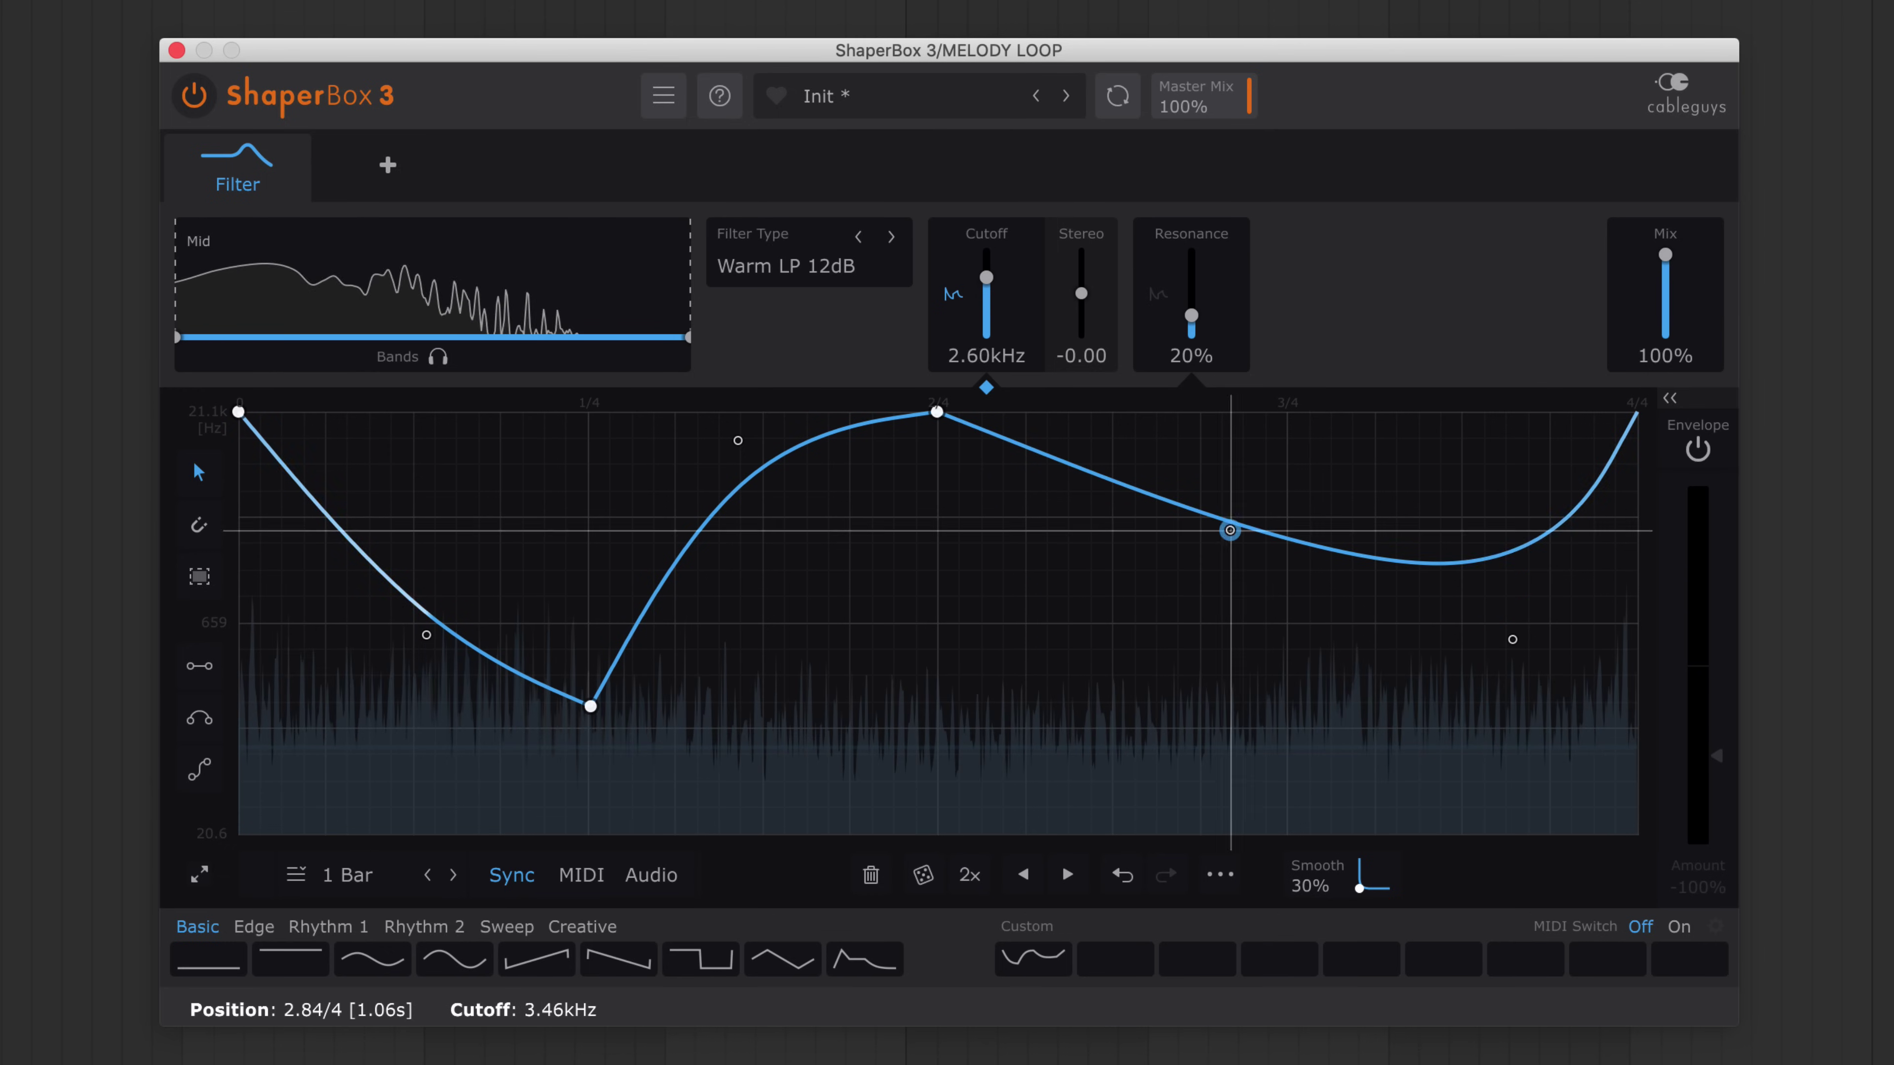
drag(1229, 531, 1114, 716)
mouse_move(1562, 609)
mouse_down()
mouse_move(1055, 742)
mouse_move(1120, 736)
mouse_move(1108, 804)
mouse_move(1099, 766)
mouse_up()
drag(600, 621, 410, 723)
click(871, 880)
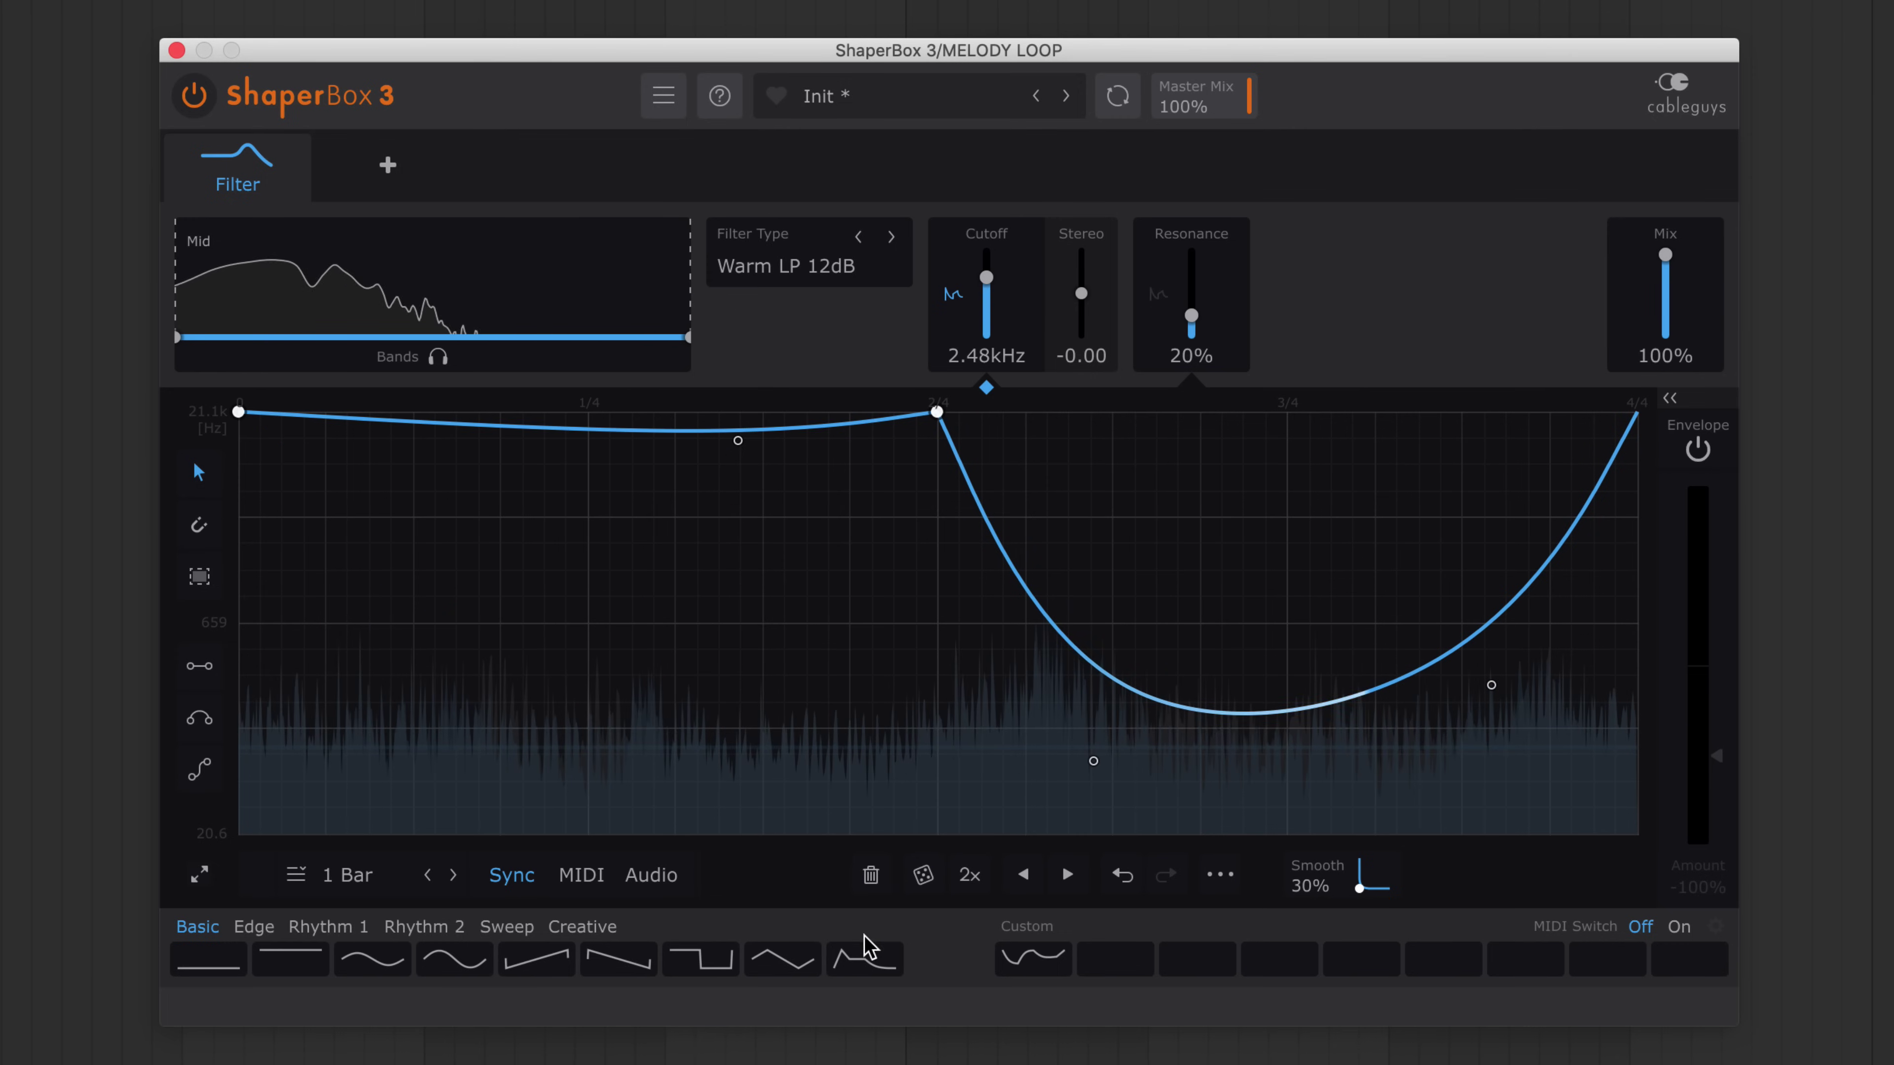
- Undo the point deletion and draw descending sawtooth ramps across the second half with the Line tool
click(1136, 885)
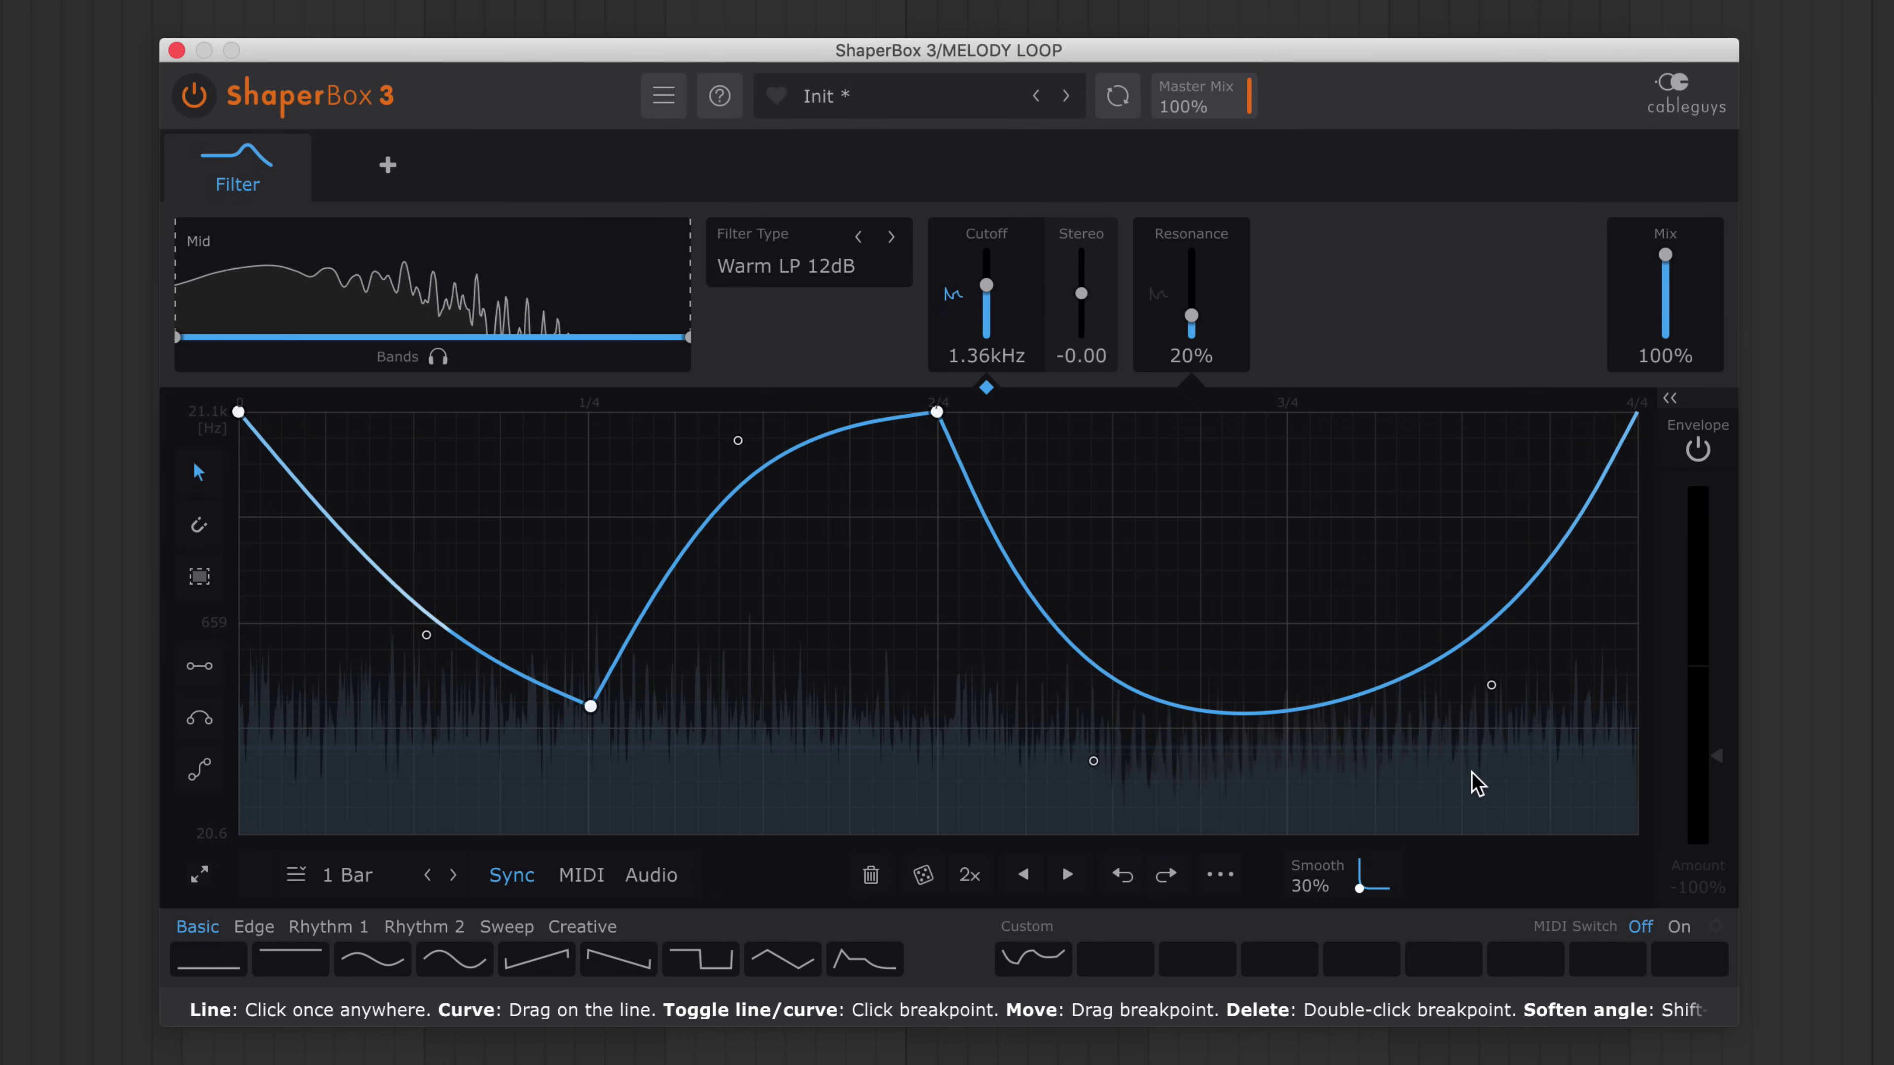
click(198, 667)
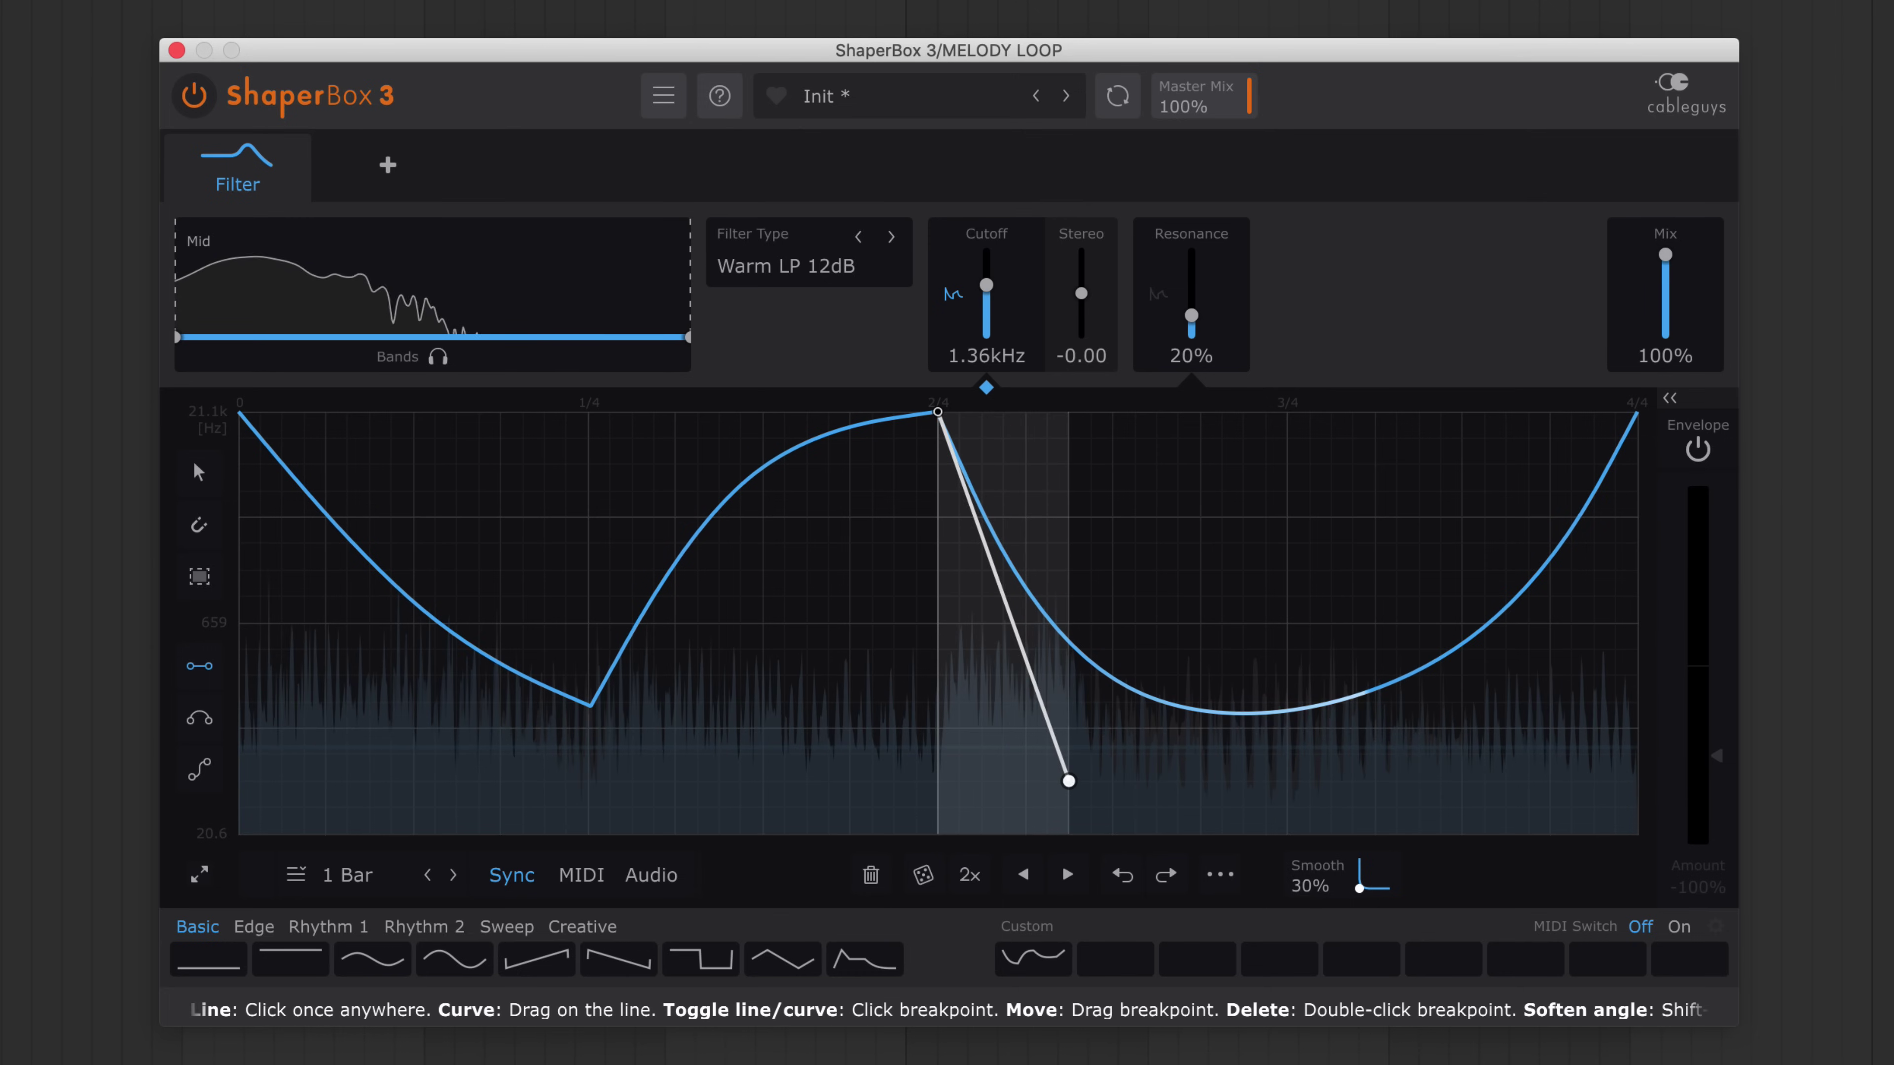
mouse_move(1068, 781)
mouse_down()
mouse_move(1109, 833)
mouse_move(1289, 411)
mouse_move(1463, 418)
mouse_move(1855, 522)
mouse_up()
click(197, 470)
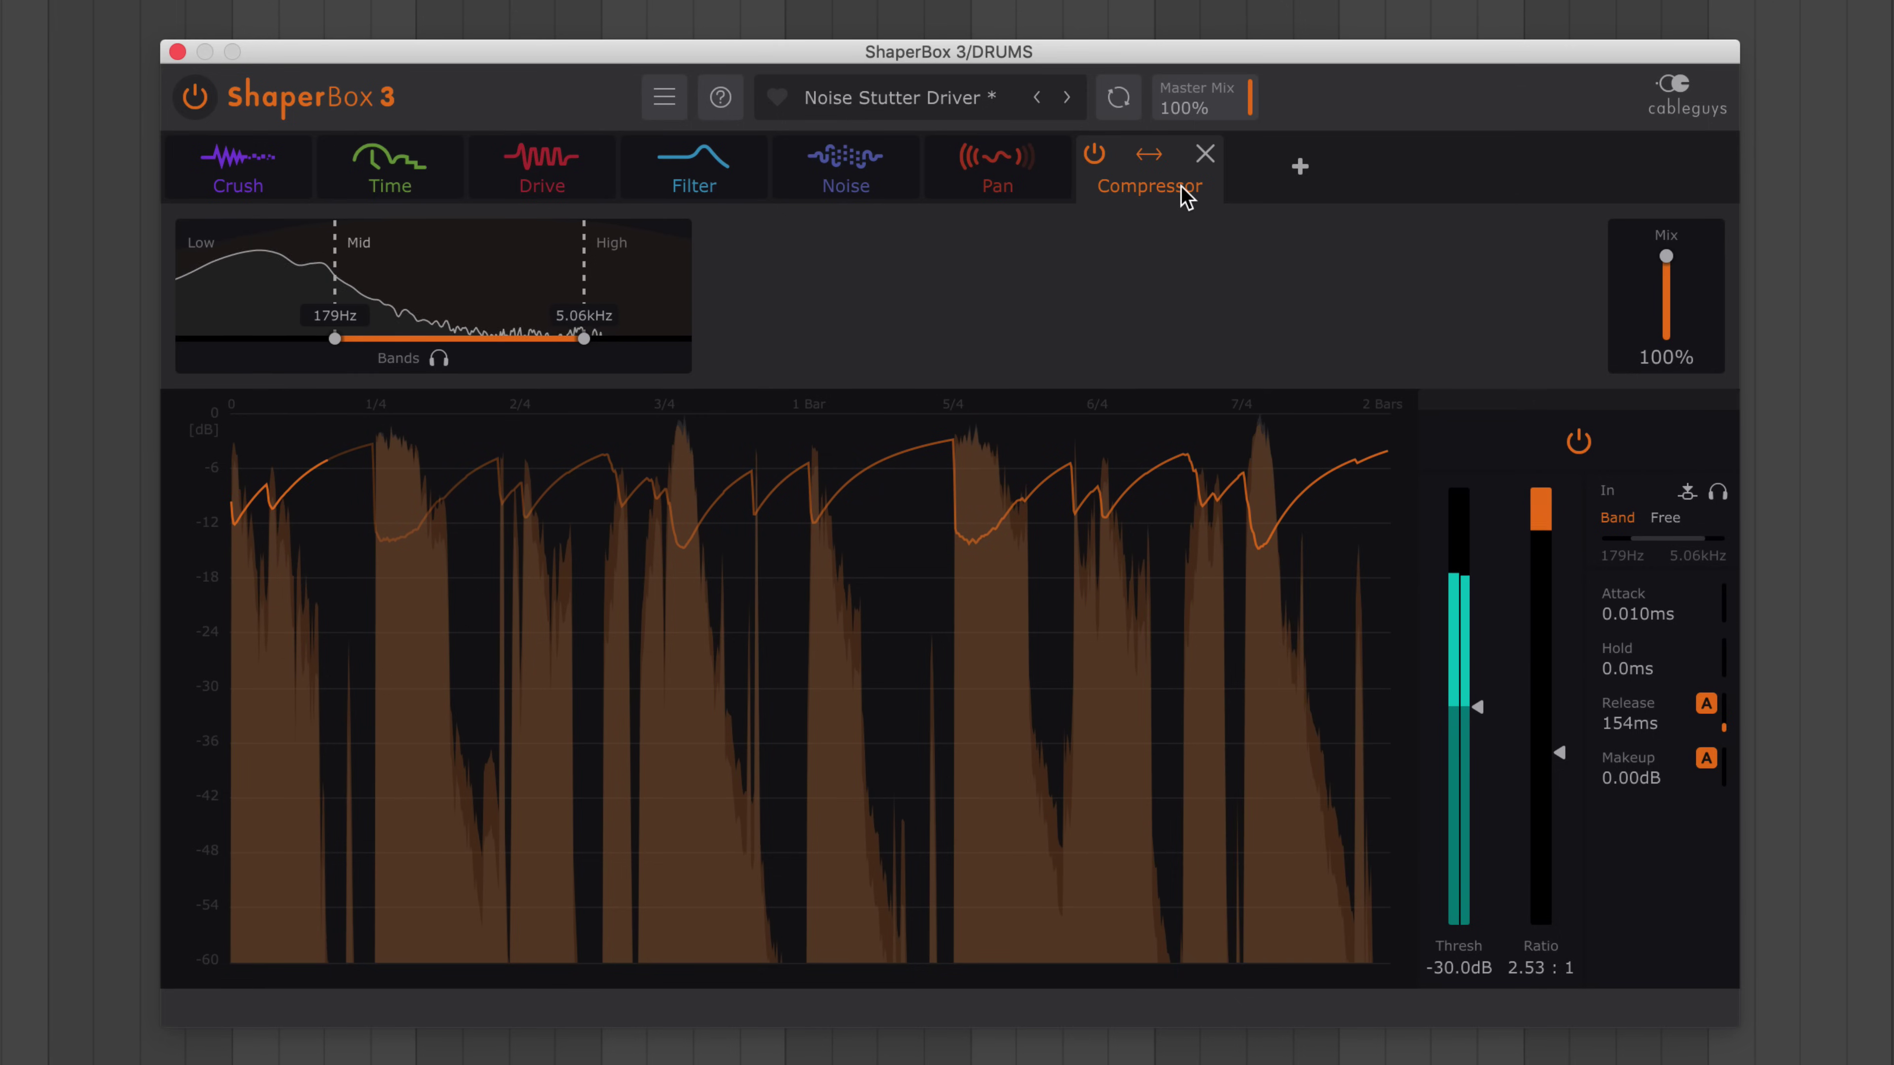
- Drag the Compressor tab ahead of Noise and Pan in the DRUMS shaper chain
drag(1186, 198, 846, 196)
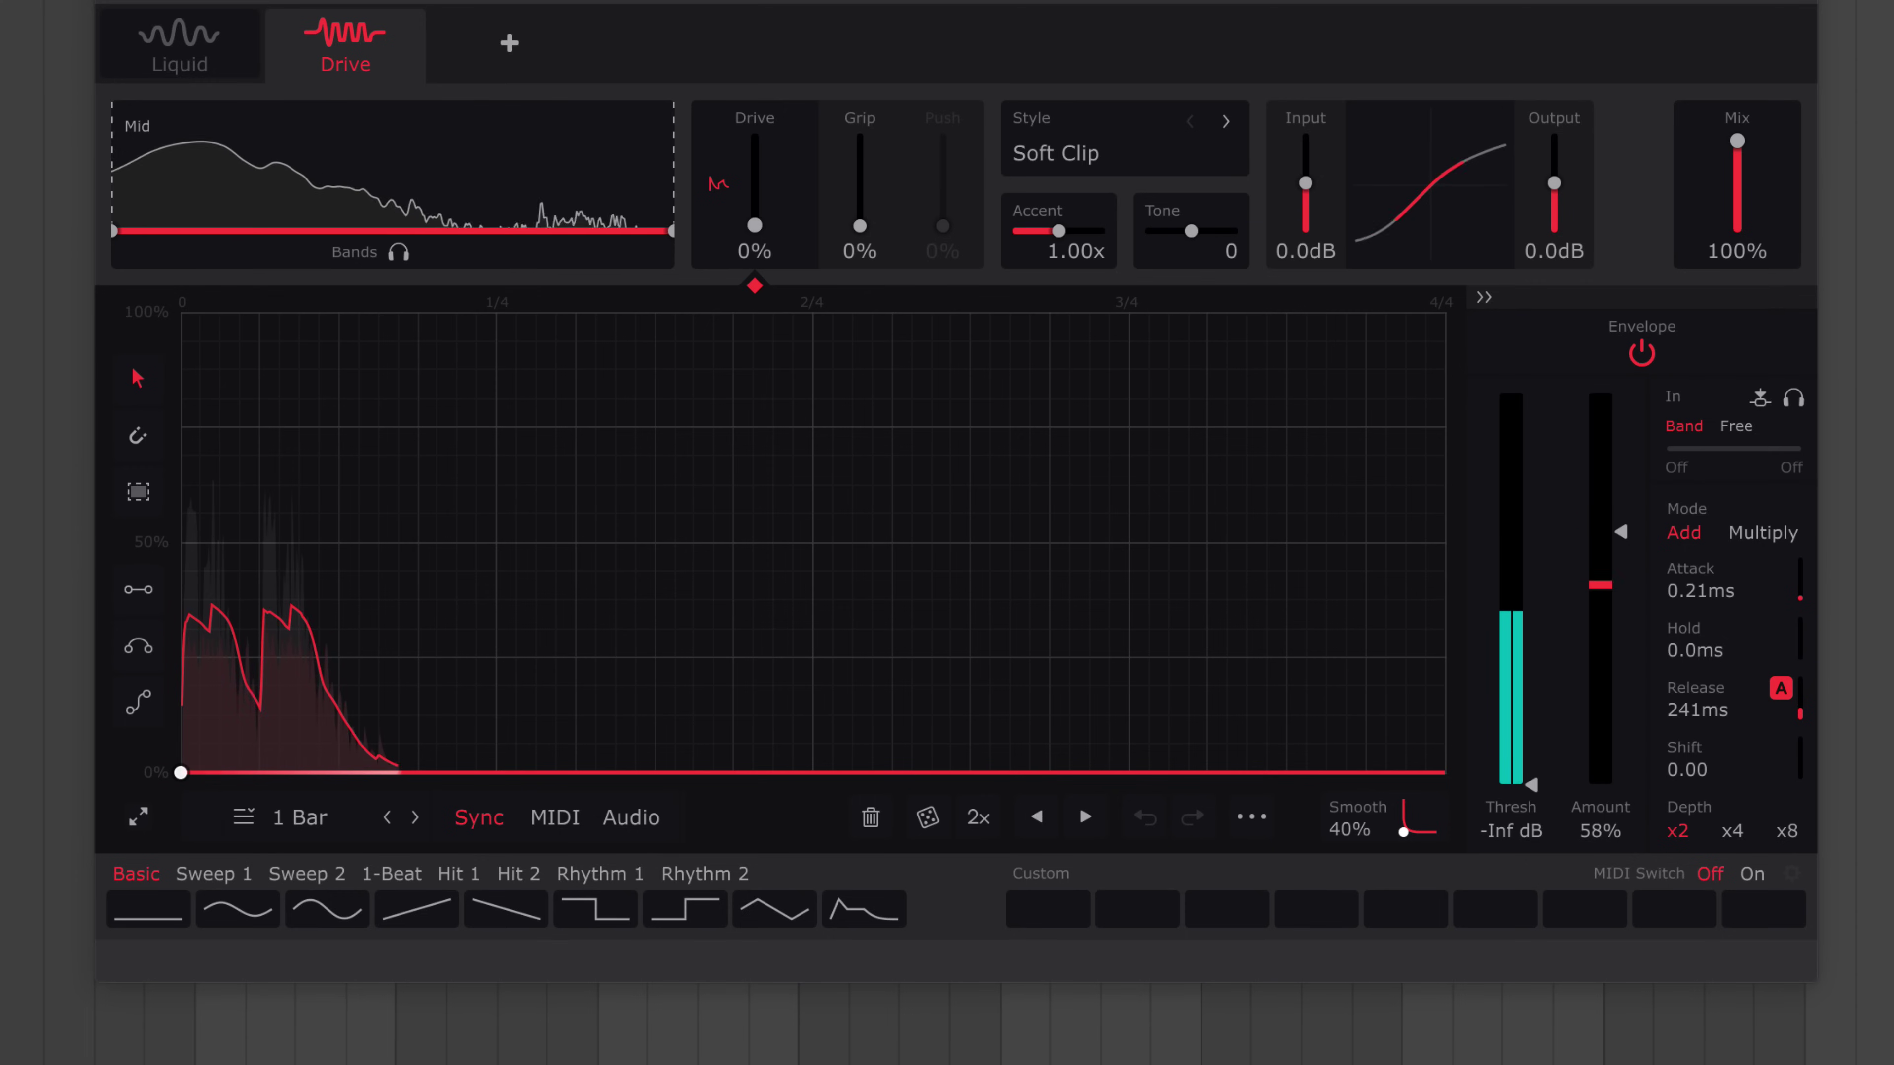
- Raise the Drive envelope follower's Release from 241ms to 282ms
drag(1669, 682, 1668, 656)
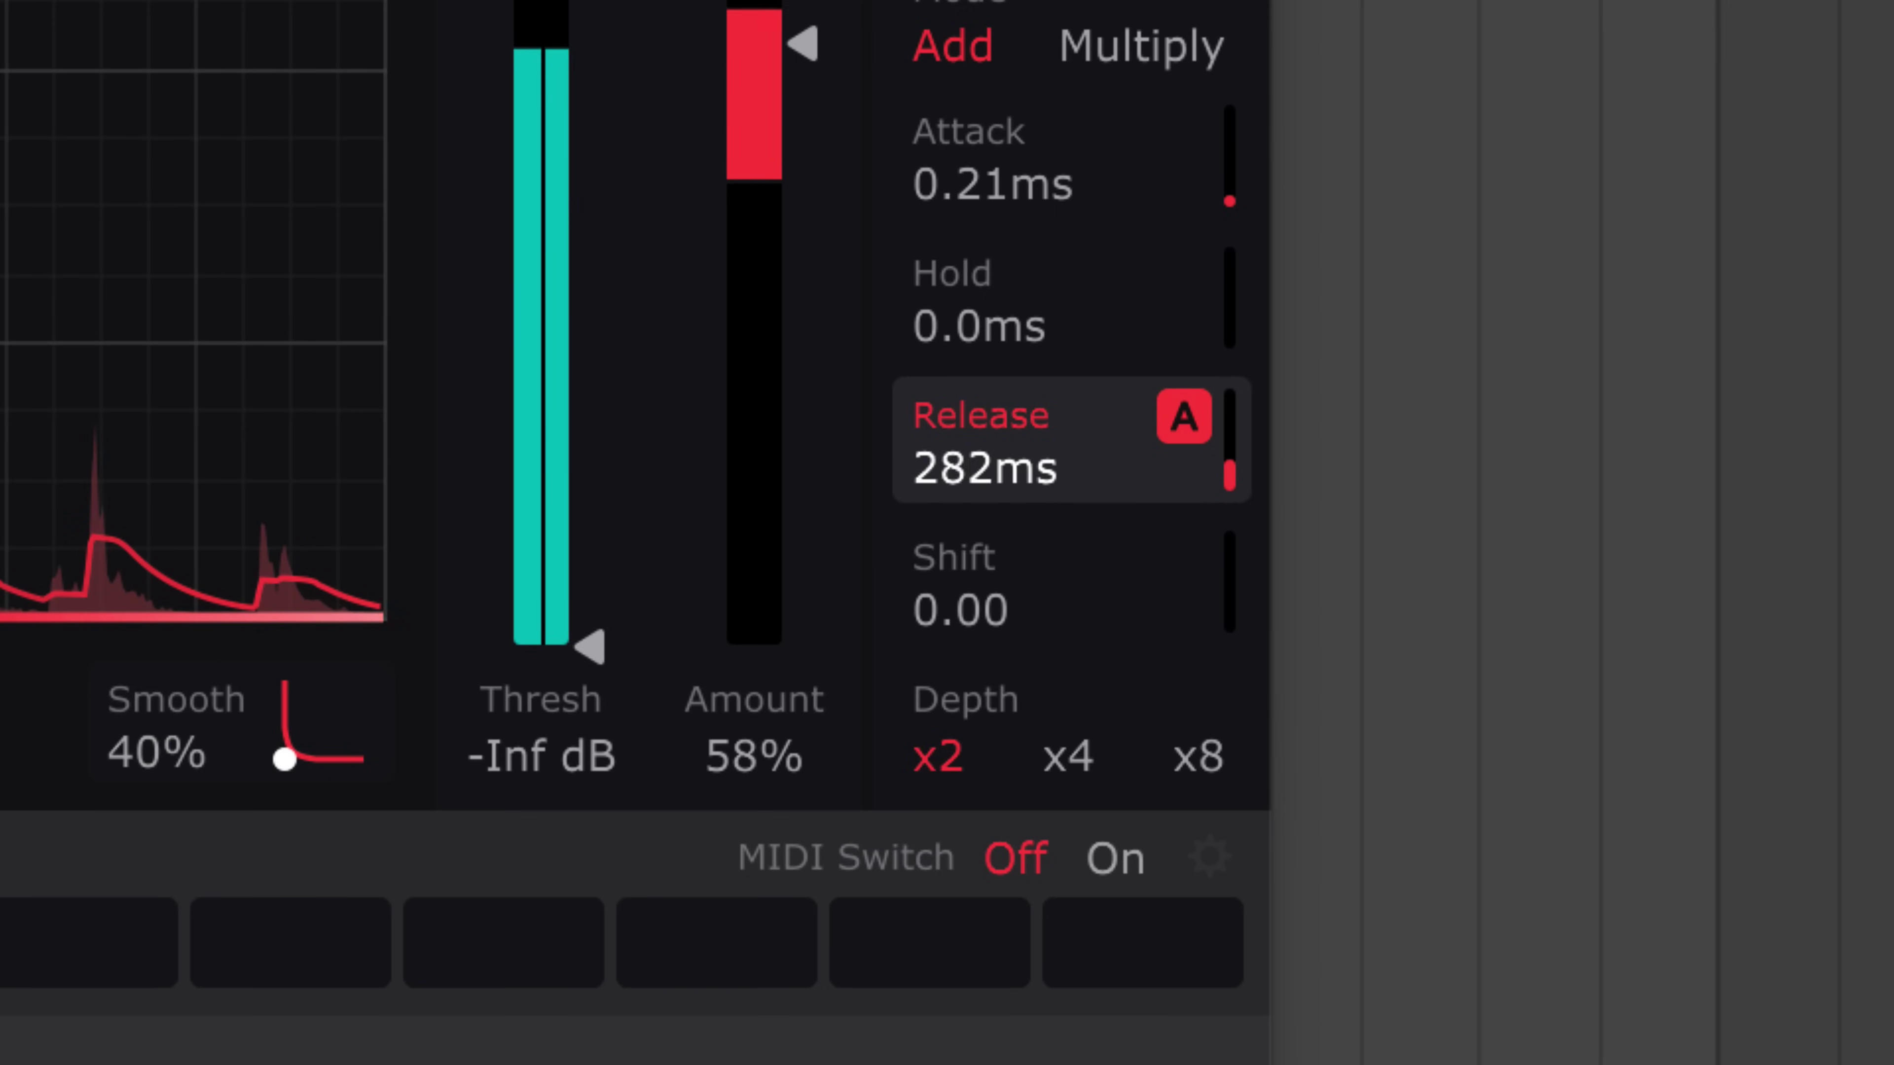